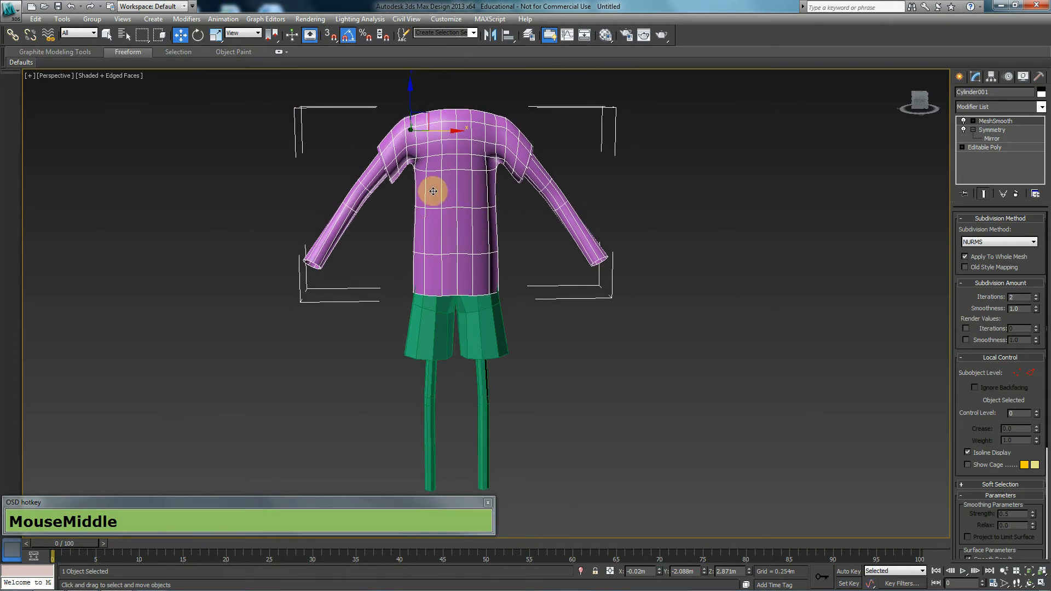
Step: Add an FFD 4x4x4 modifier to the shirt and place it below Symmetry in the modifier stack
middle_drag(436, 234, 455, 251)
click(530, 117)
click(446, 157)
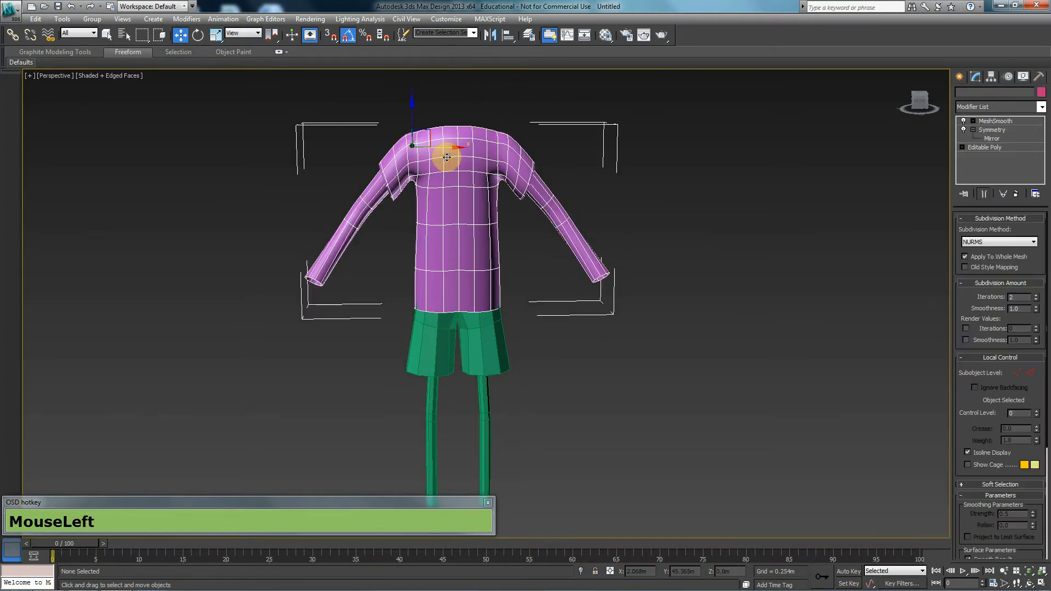
click(1023, 109)
text(ffd)
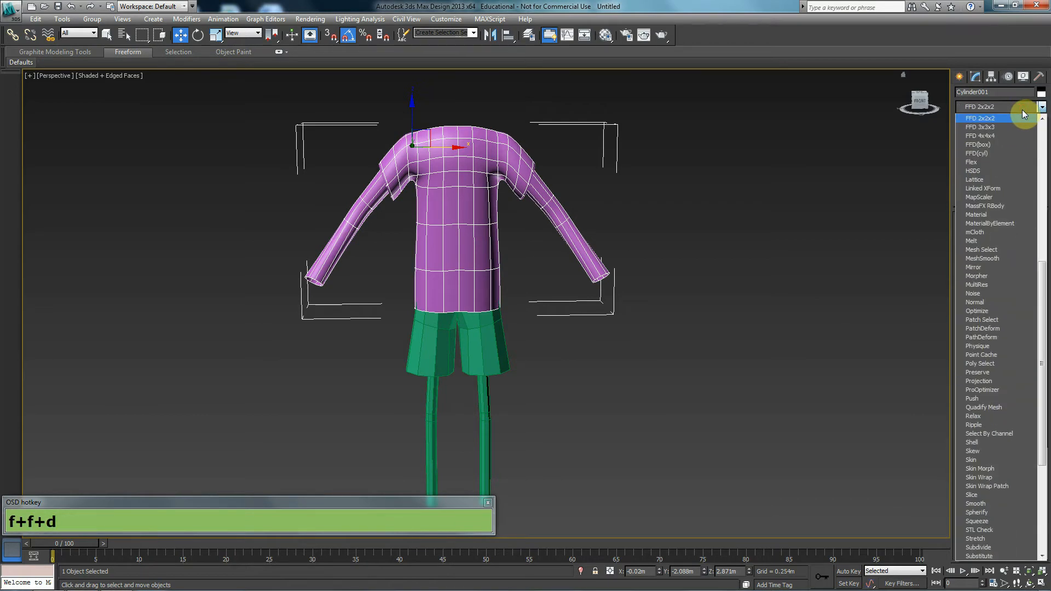
key(Down)
key(Down)
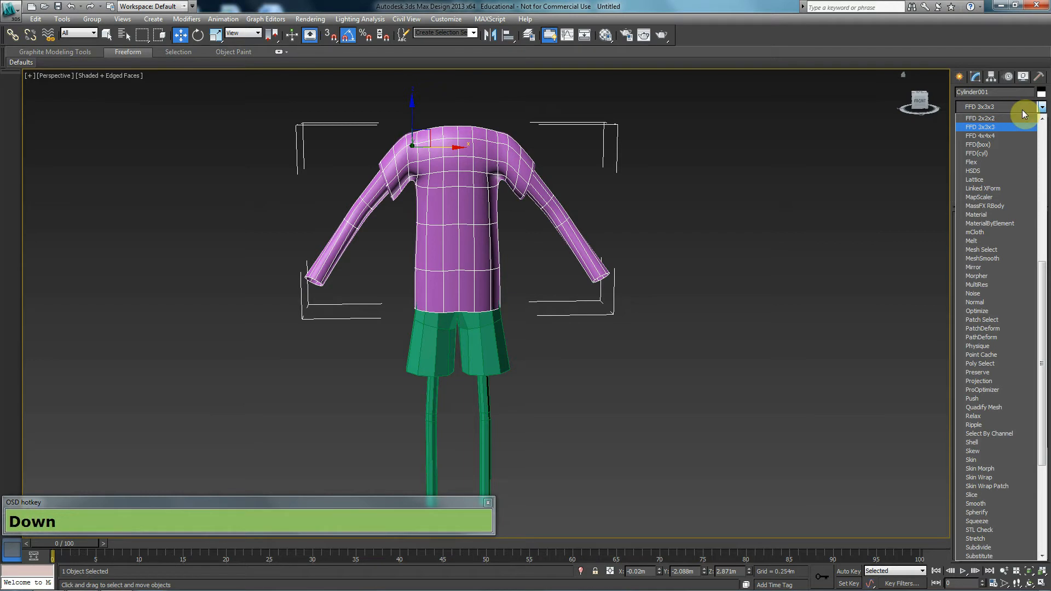
key(Return)
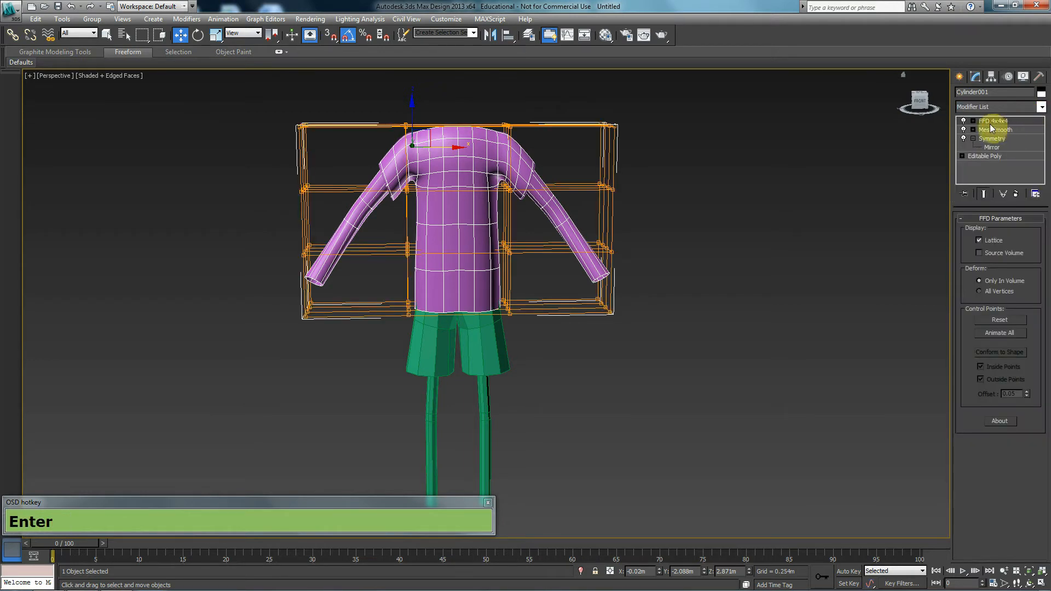
mouse_move(1002, 122)
mouse_down()
mouse_move(1010, 151)
mouse_move(1004, 123)
mouse_move(994, 140)
mouse_up()
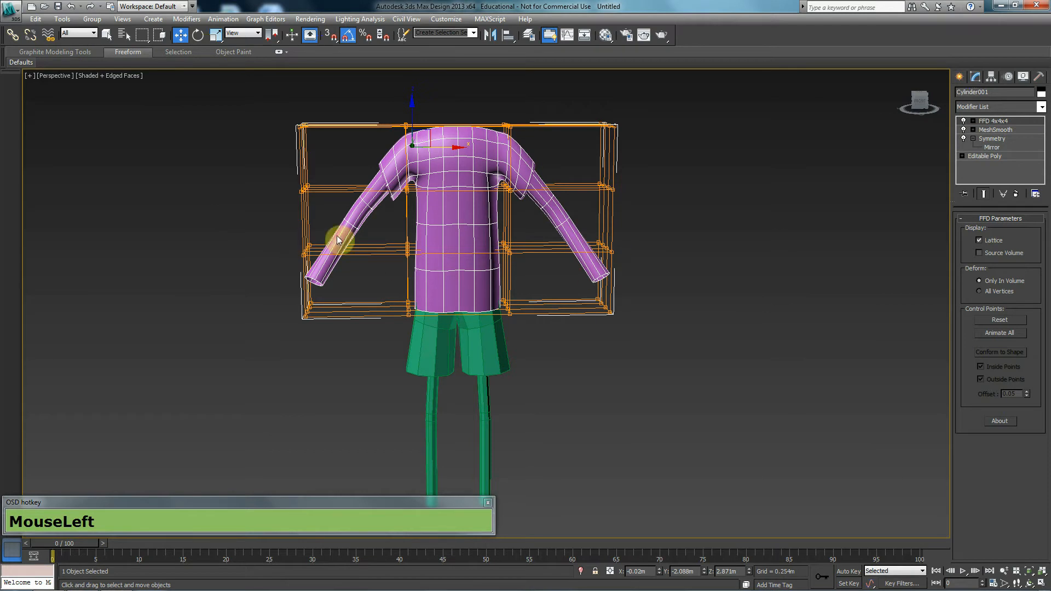
drag(997, 121, 997, 152)
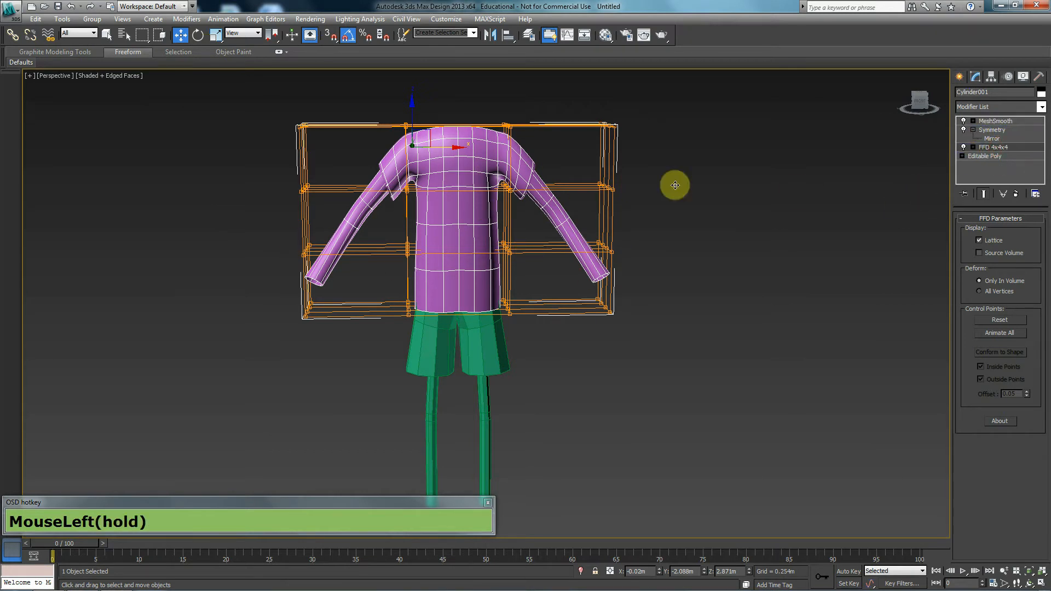
Step: Reselect the shirt and delete the full-width FFD 4x4x4 modifier from its stack
click(852, 180)
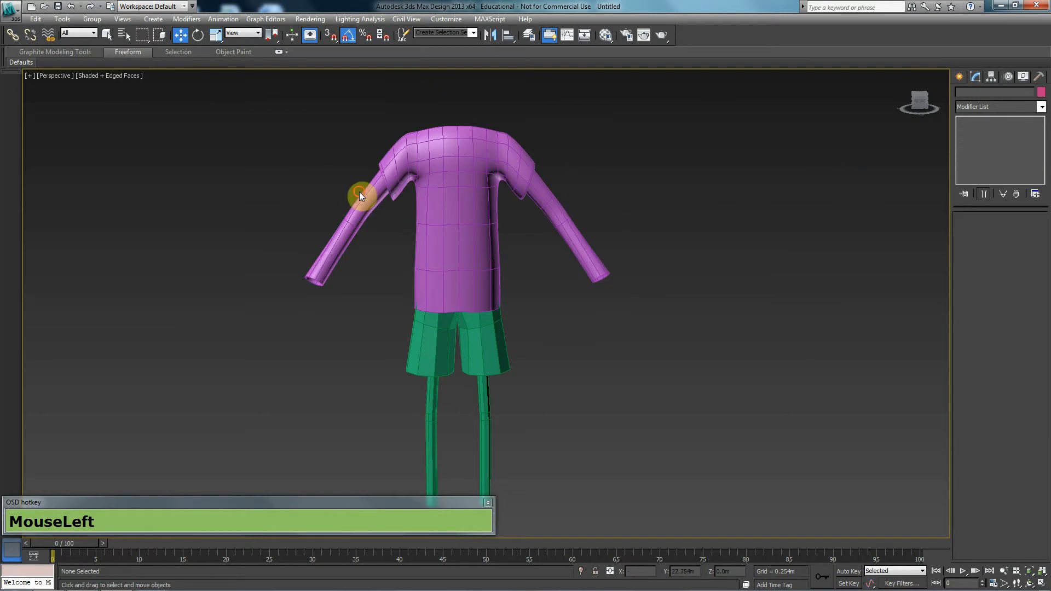
click(495, 170)
click(997, 149)
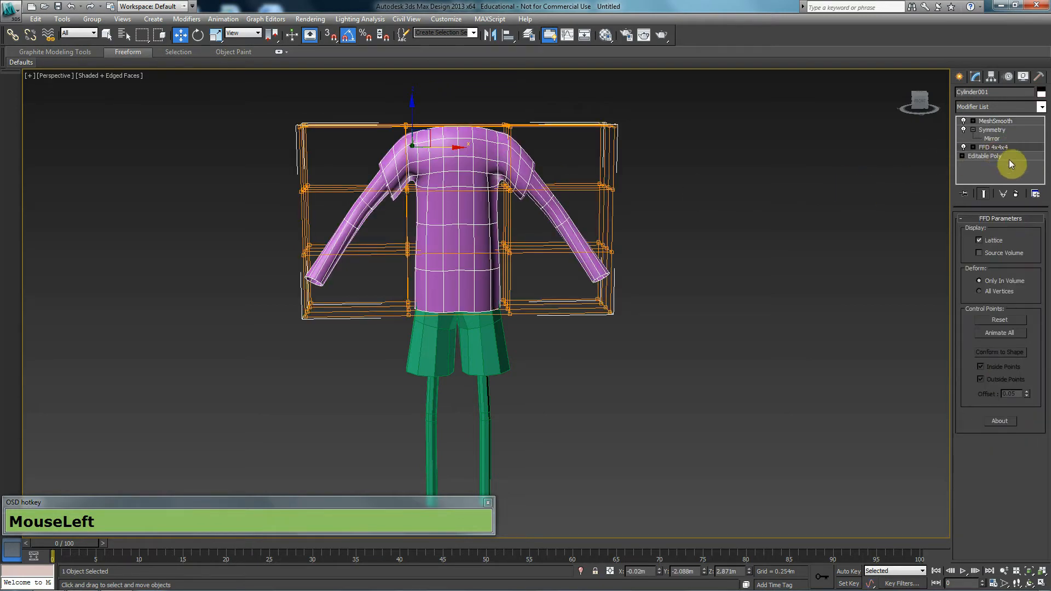
click(1019, 193)
Step: Leave vertex level, try an FFD 4x4x4 modifier directly above the shirt's Editable Poly, and remove it again
click(1009, 148)
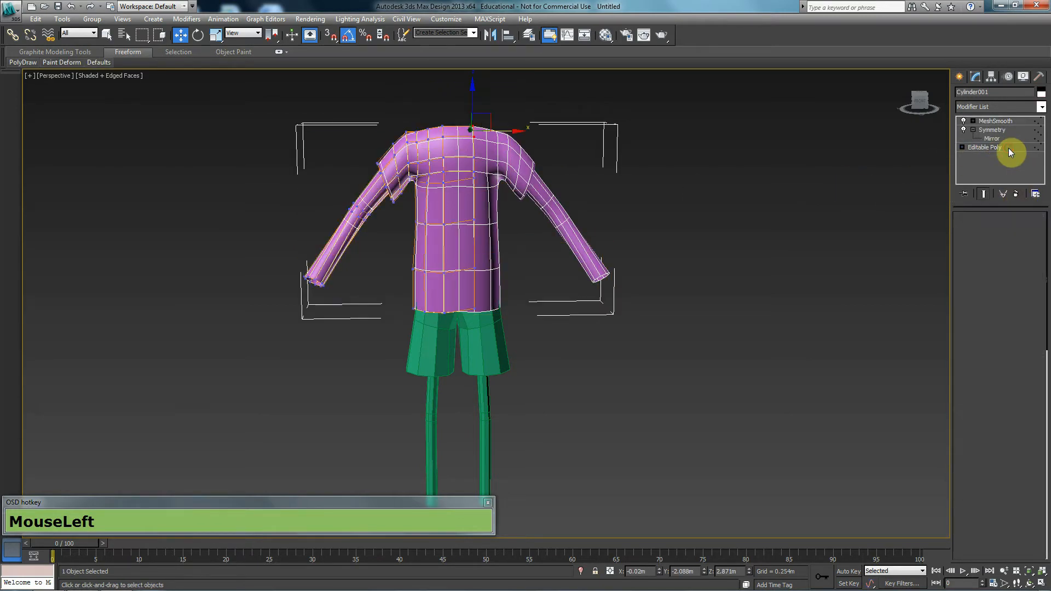
click(973, 231)
drag(992, 131, 992, 132)
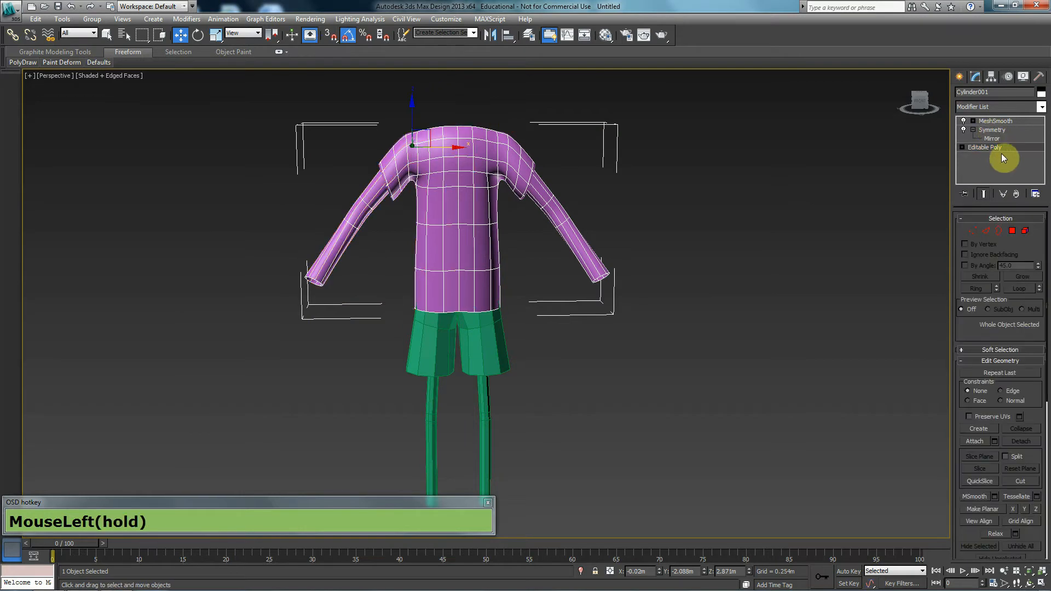
click(1010, 109)
key(f)
key(f)
key(d)
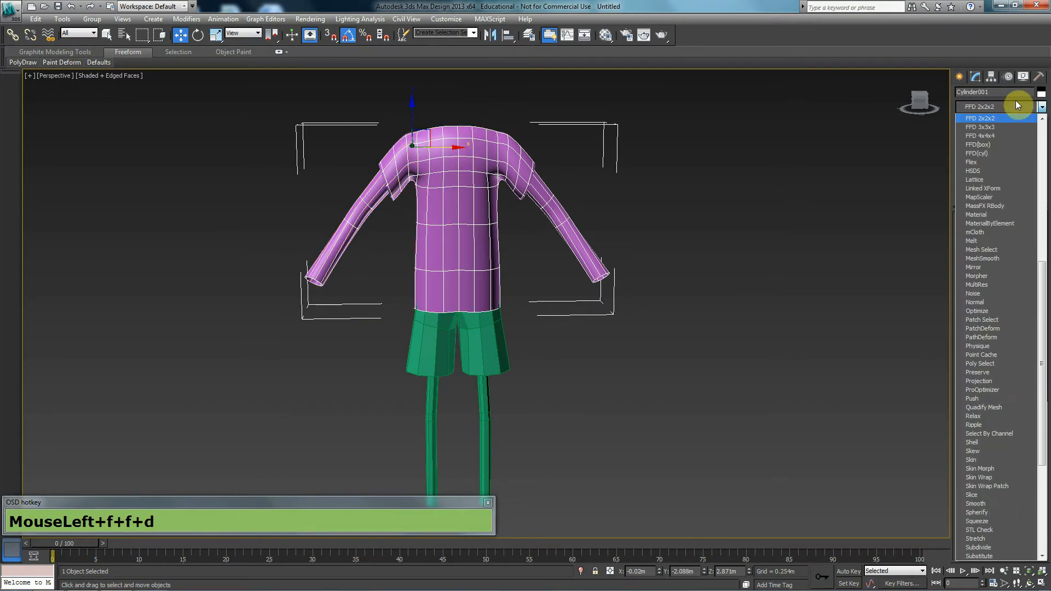
click(994, 134)
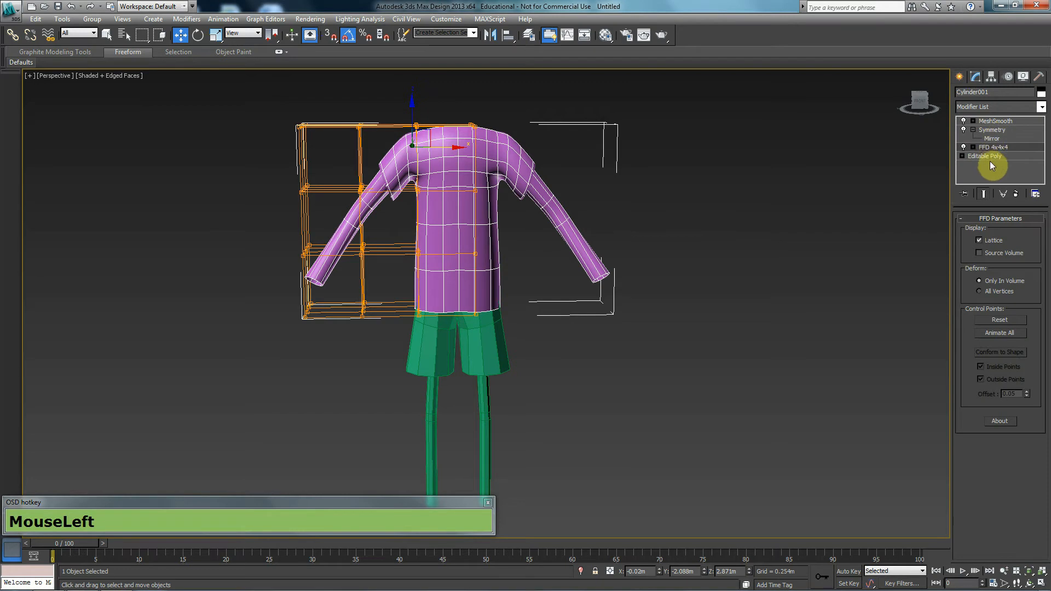
click(1016, 194)
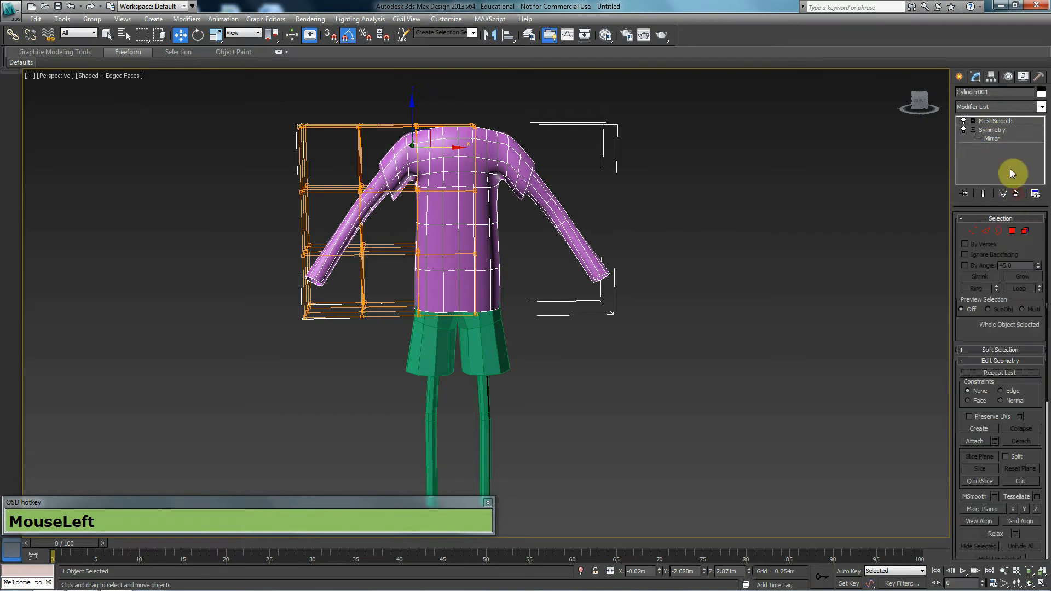
Step: Return to the shirt's Editable Poly, leave vertex level, and add an FFD 4x4x4 modifier between it and Symmetry
click(996, 148)
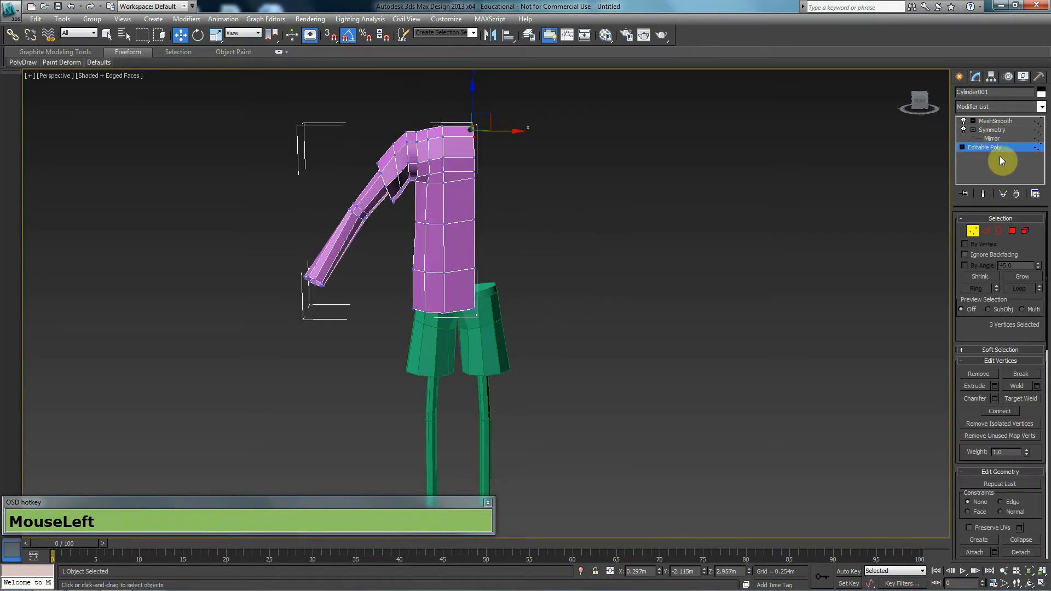
click(973, 232)
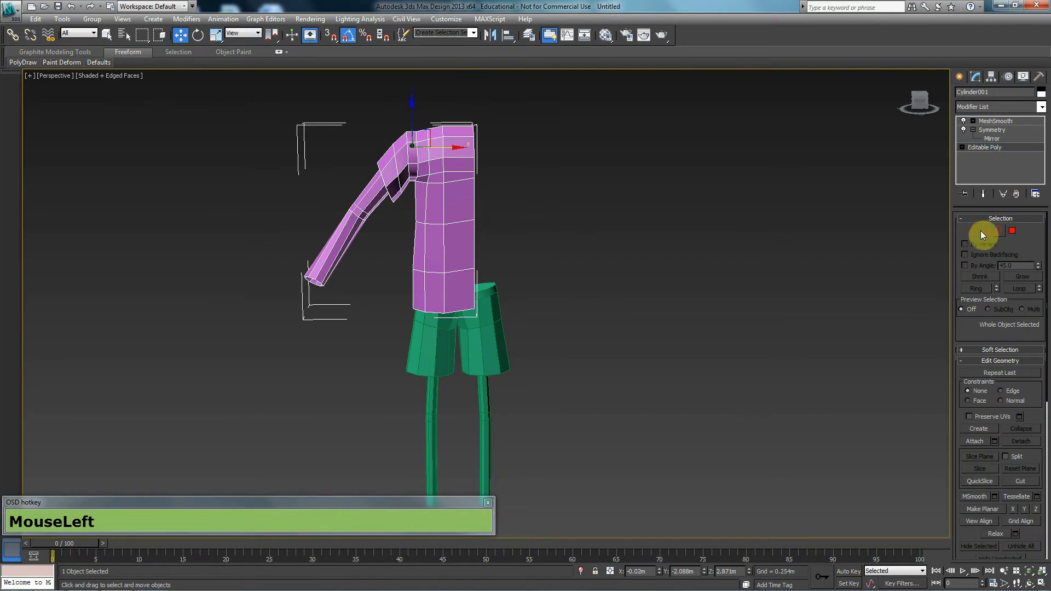
click(995, 107)
key(f)
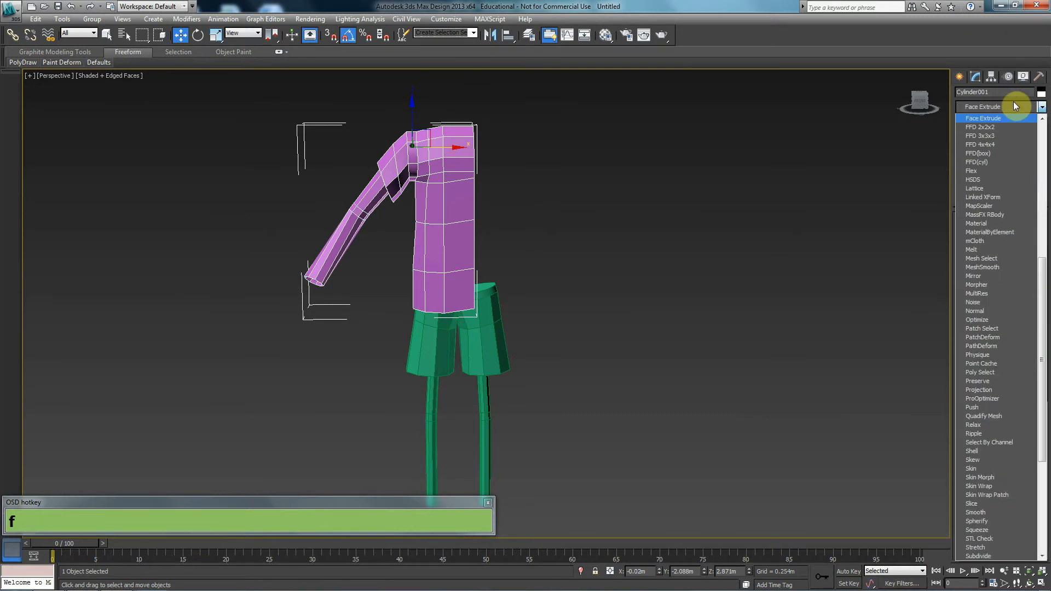
key(Down)
key(Down)
key(Down)
key(Return)
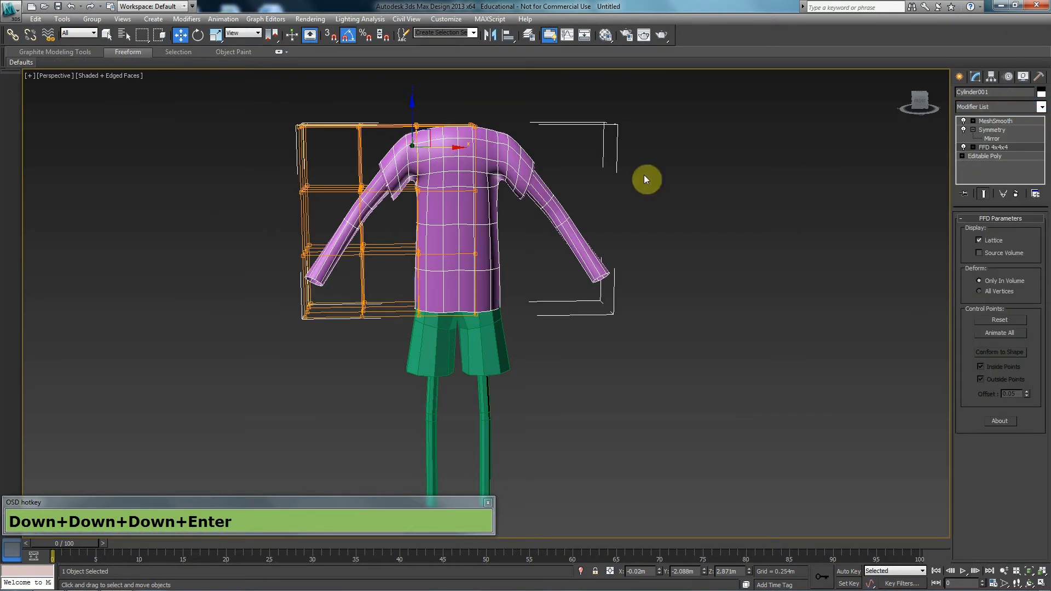
Step: In the front view, edit the FFD control points and lower the three outer columns of the top row to slope the shoulder
key(f)
middle_drag(477, 222, 462, 201)
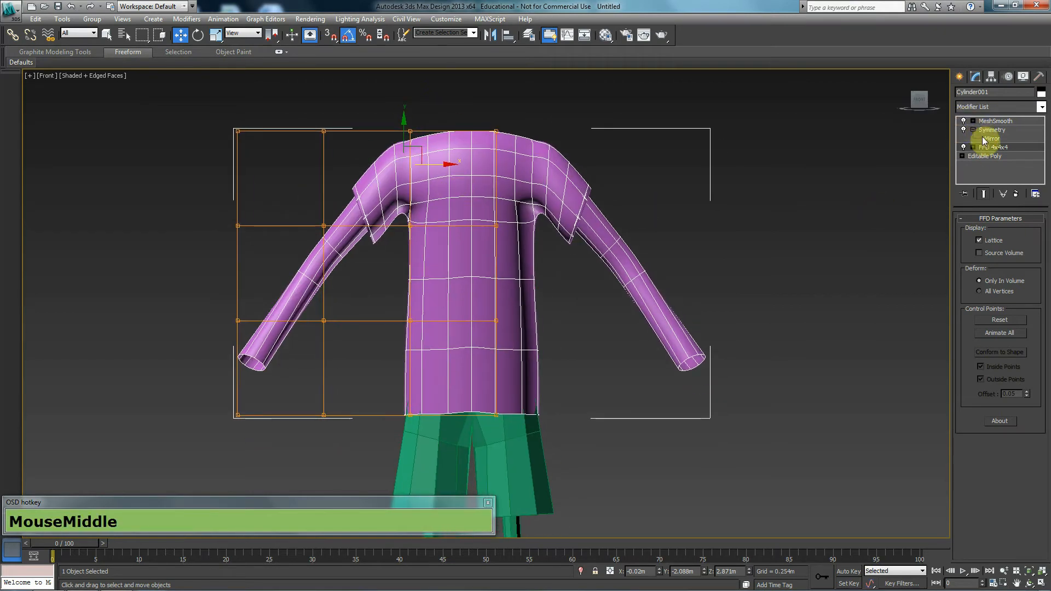
click(974, 148)
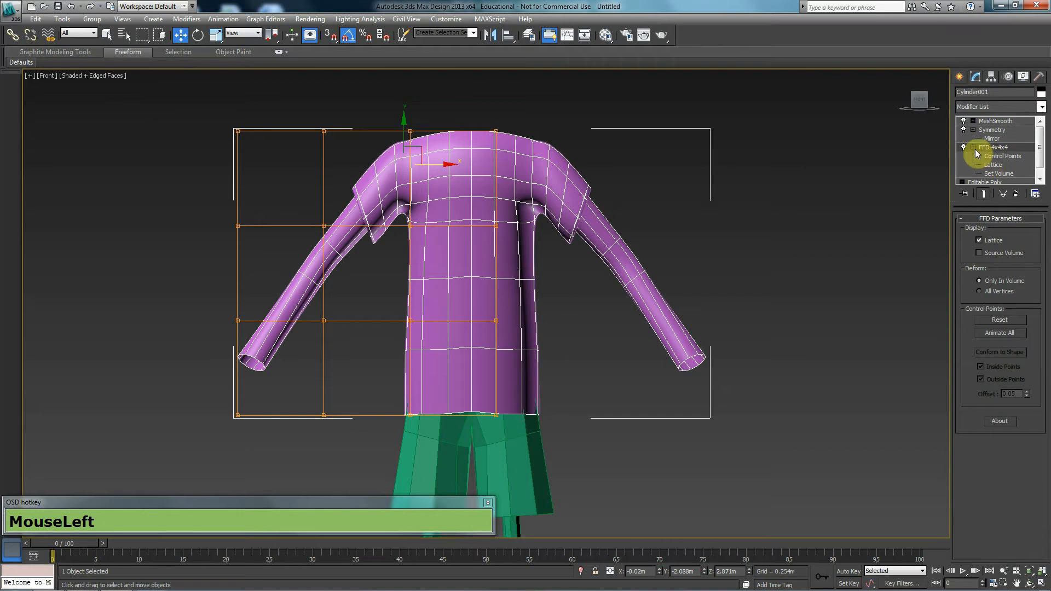
click(974, 148)
click(982, 154)
drag(472, 101, 340, 176)
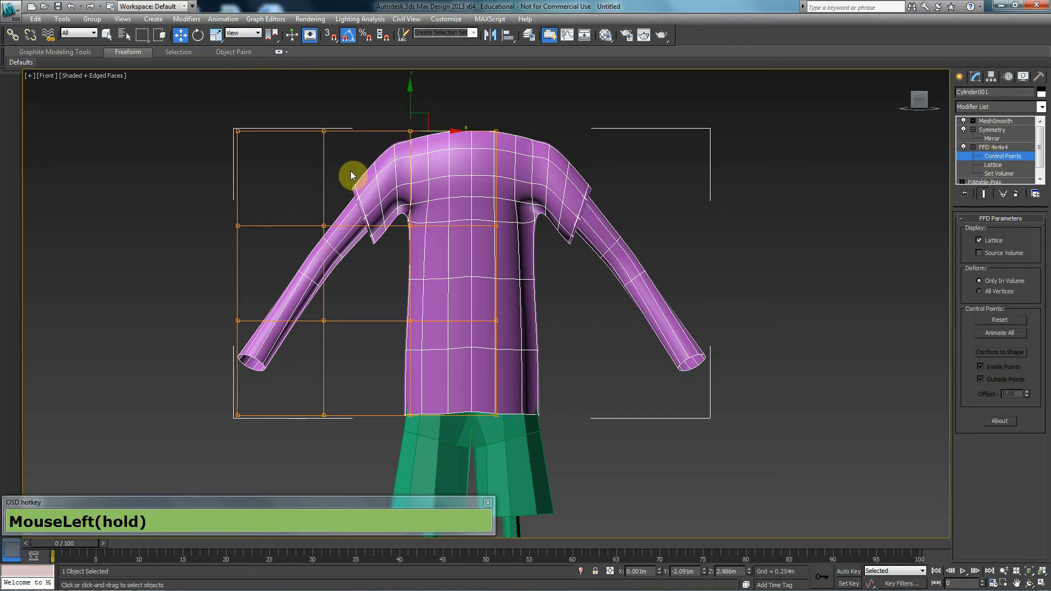
mouse_move(425, 115)
mouse_down()
mouse_move(444, 134)
mouse_move(436, 137)
mouse_up()
drag(359, 89, 284, 150)
drag(343, 118, 372, 181)
drag(196, 166, 194, 169)
drag(255, 119, 304, 188)
Step: Move the outer control points of the lower lattice rows inward to bring the arm closer to the body
drag(254, 211, 437, 308)
click(238, 320)
drag(253, 307, 299, 315)
drag(265, 389, 211, 437)
drag(257, 399, 289, 399)
drag(320, 348, 341, 347)
drag(319, 295, 336, 281)
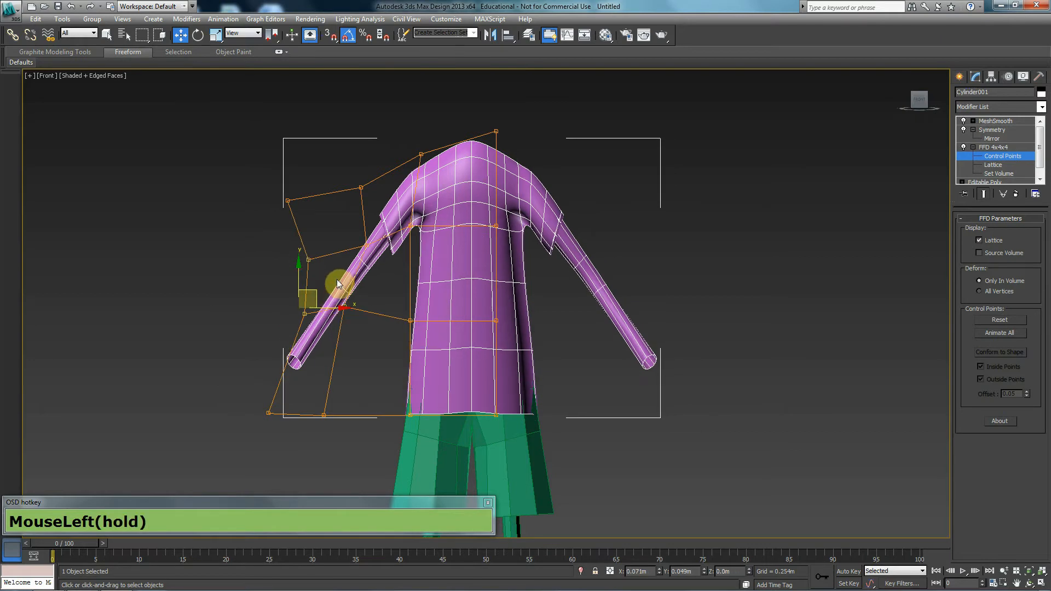
drag(343, 400, 259, 427)
drag(310, 398, 326, 390)
Step: Move the shirt-side control points outward at the hem and inward at the waist to flare the shirt downward
click(442, 386)
drag(426, 416, 400, 414)
drag(434, 296, 392, 341)
drag(425, 305, 458, 310)
Step: In the left view, scale the control points around the neck closer together from front to back
key(l)
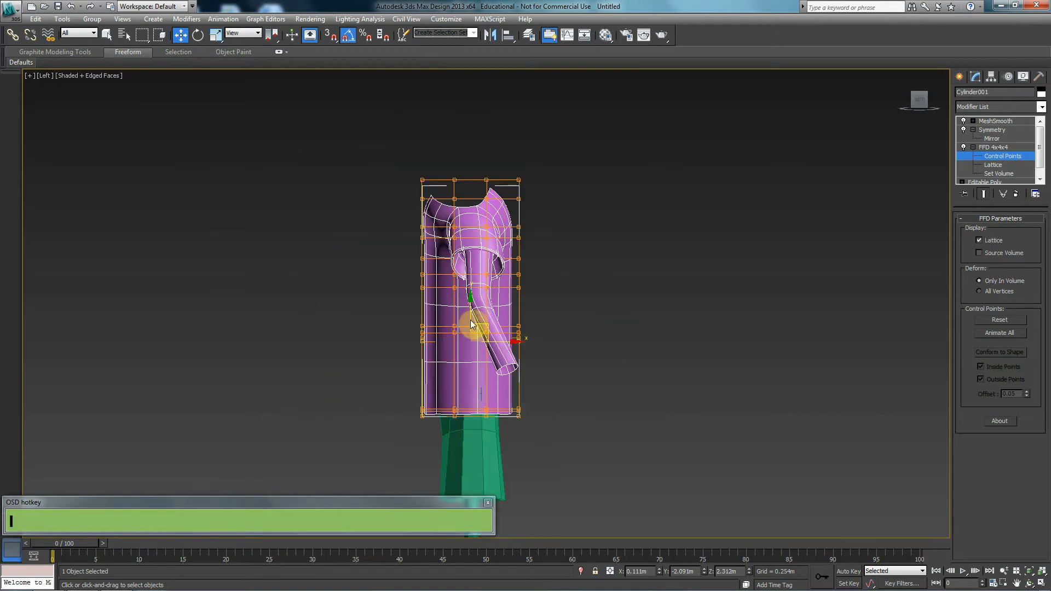
scroll(525, 268, up, 2)
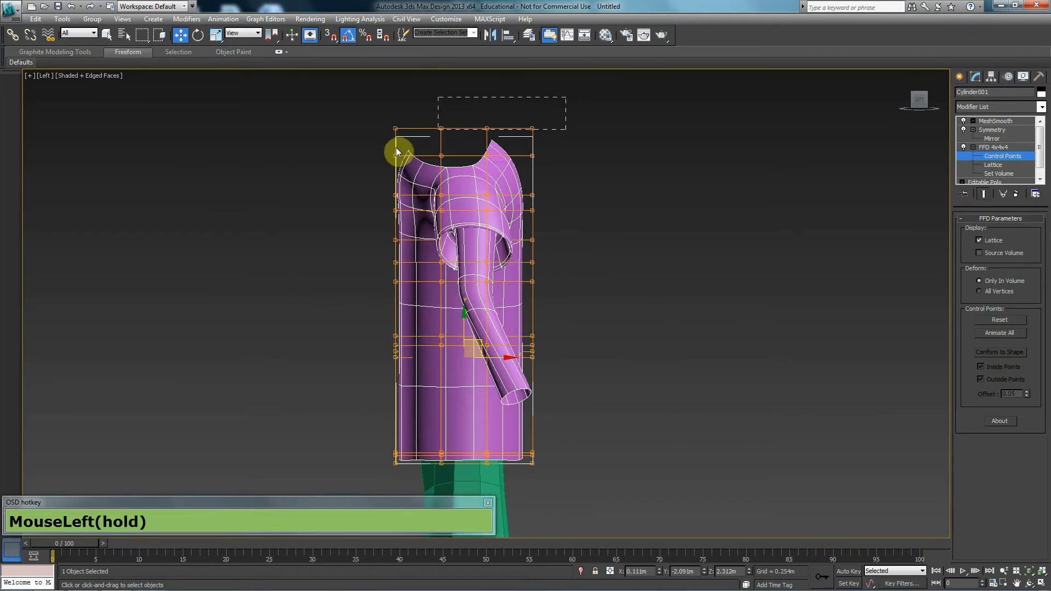
drag(366, 163, 366, 163)
key(r)
drag(514, 144, 374, 336)
Step: Move the control points at the waist and mid-back inward and the upper-back ones outward
drag(412, 370, 455, 346)
key(w)
drag(369, 232, 426, 296)
drag(420, 253, 431, 253)
drag(425, 186, 398, 168)
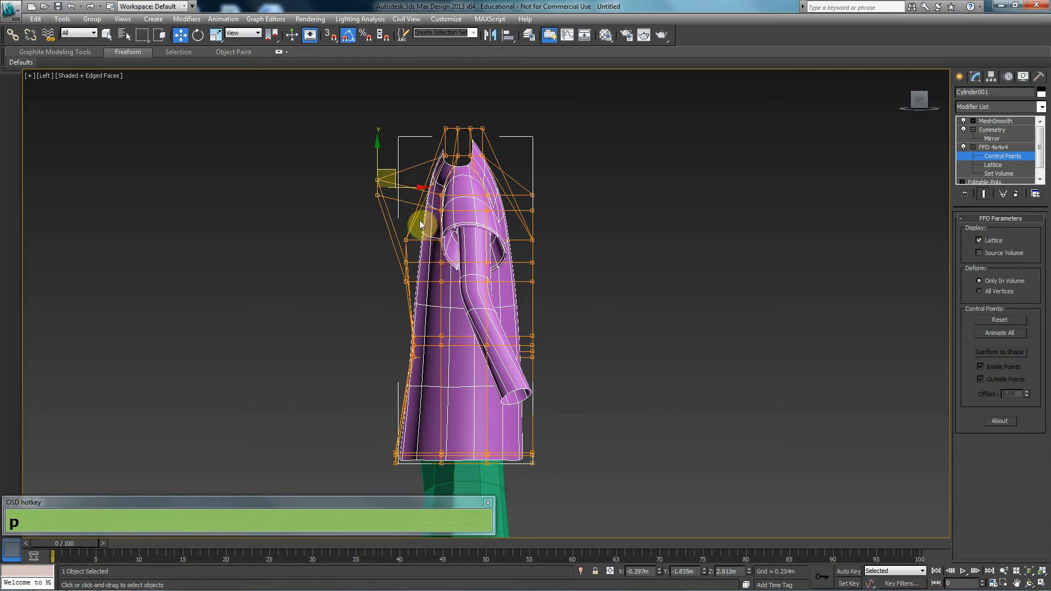
Step: In the perspective view, select the two inner back control points at chest height and move them outward from the back
scroll(366, 256, down, 2)
mouse_move(365, 256)
alt+middle_down()
mouse_move(447, 307)
mouse_move(362, 246)
mouse_move(380, 249)
alt+middle_up()
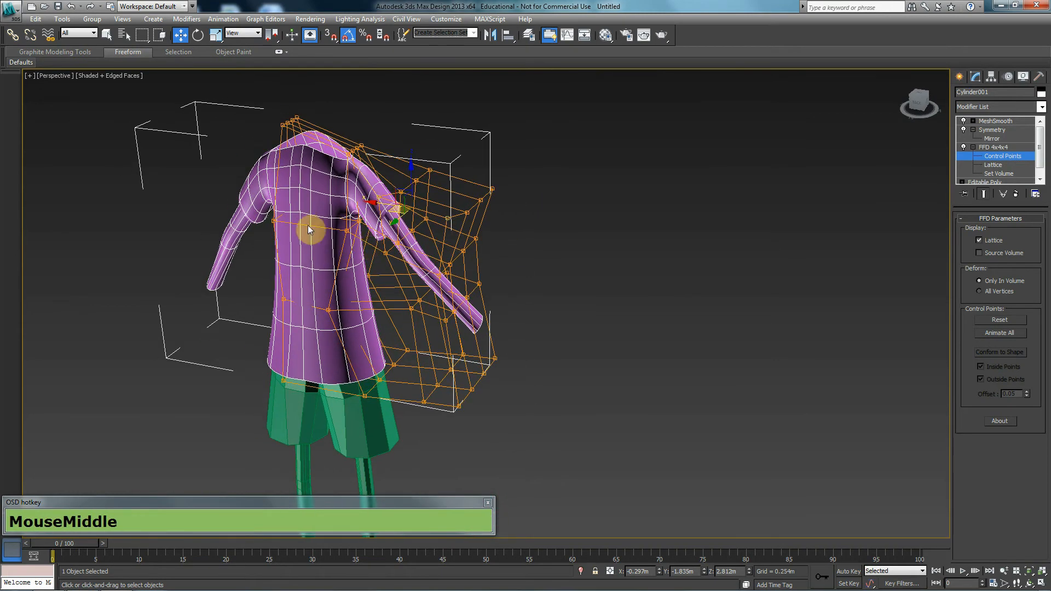
click(347, 231)
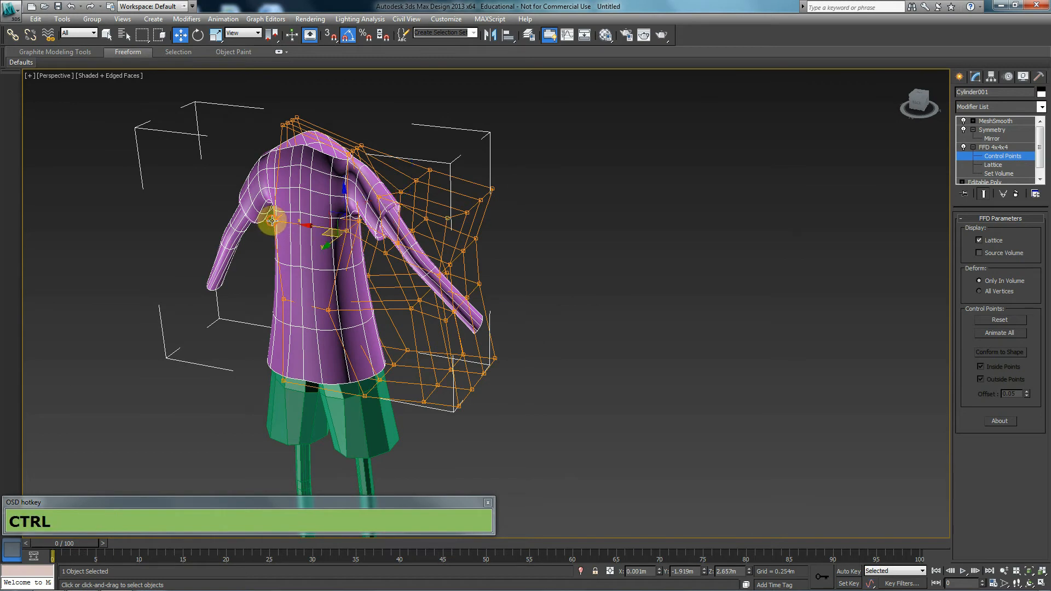
ctrl+click(273, 221)
alt+middle_drag(289, 264, 265, 266)
drag(287, 238, 271, 247)
alt+middle_drag(271, 247, 286, 228)
mouse_move(276, 224)
mouse_down()
mouse_move(272, 216)
mouse_move(282, 218)
mouse_up()
Step: Select the inner back control points at waist height using wireframe display and move them in toward the body
alt+middle_drag(326, 305, 301, 321)
key(F3)
ctrl+click(298, 329)
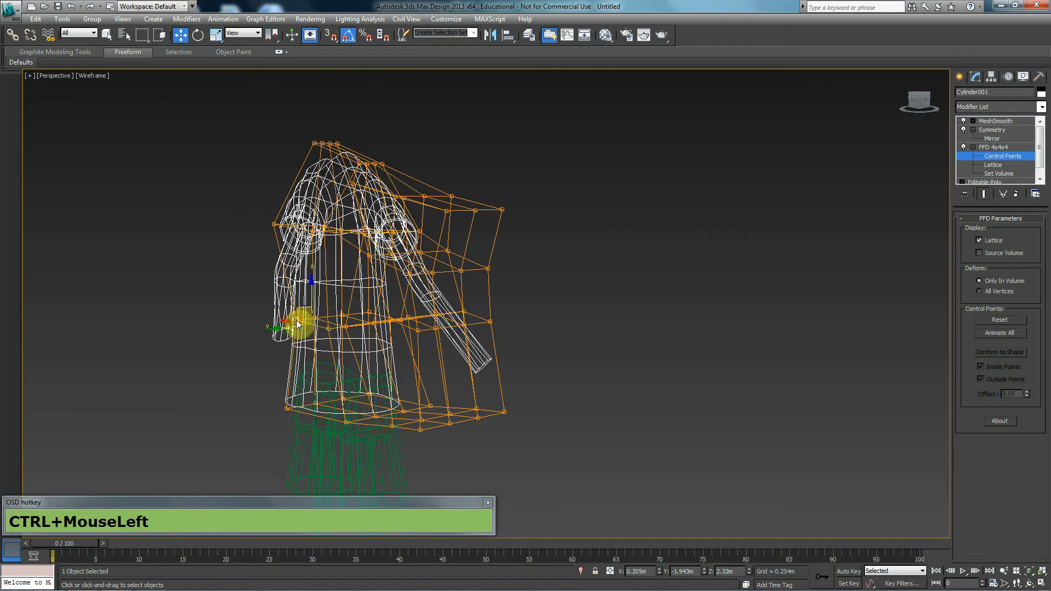
key(F3)
drag(298, 324, 299, 345)
alt+middle_drag(298, 345, 250, 344)
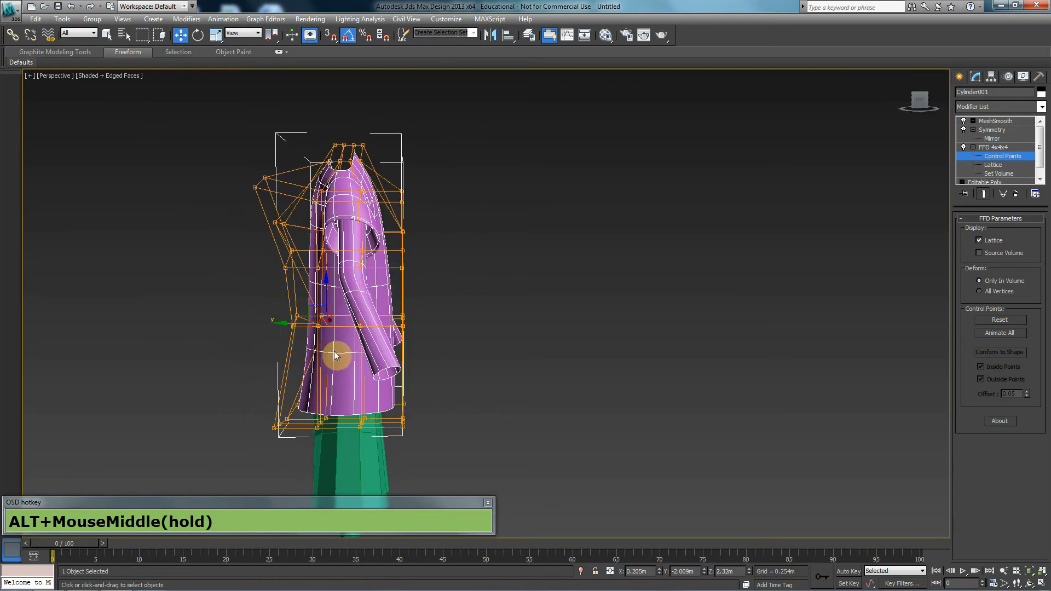
Step: In the left view, lower the middle control points of the hem and move its front ones forward
mouse_move(423, 365)
alt+middle_down()
mouse_move(410, 380)
mouse_move(437, 375)
alt+middle_up()
key(l)
middle_drag(417, 332, 405, 259)
middle_drag(488, 396, 484, 381)
scroll(473, 396, up, 2)
drag(401, 339, 444, 371)
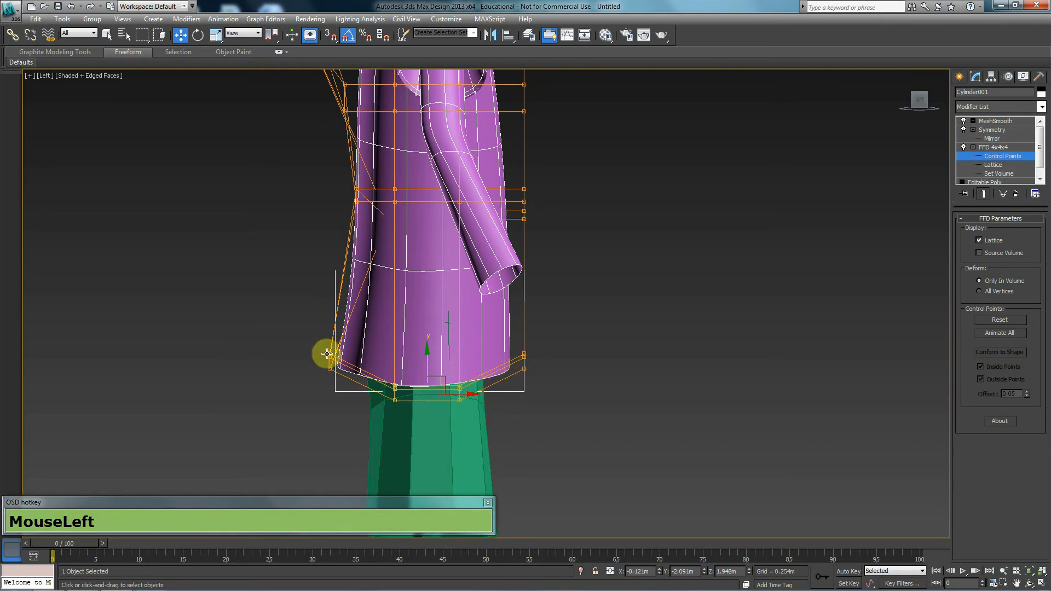
drag(568, 351, 507, 392)
drag(553, 366, 565, 347)
Step: Try moving the front chest-height control points forward in the left view, and undo the move
drag(567, 159, 547, 191)
middle_drag(546, 152, 533, 308)
drag(545, 205, 508, 267)
mouse_move(534, 227)
mouse_down()
mouse_move(545, 224)
mouse_move(542, 240)
mouse_up()
key(ctrl+z)
Step: In the perspective view, select the two inner front control points at chest height and move them forward
key(p)
scroll(539, 267, down, 2)
alt+middle_drag(538, 262, 570, 263)
click(574, 243)
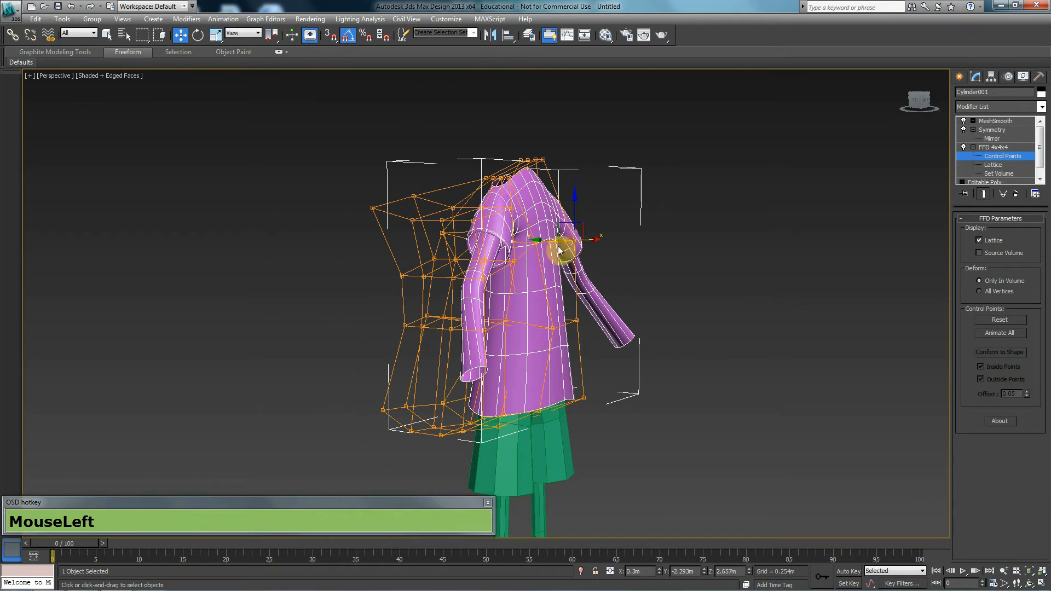
ctrl+click(535, 242)
key(z)
alt+middle_drag(527, 258, 505, 249)
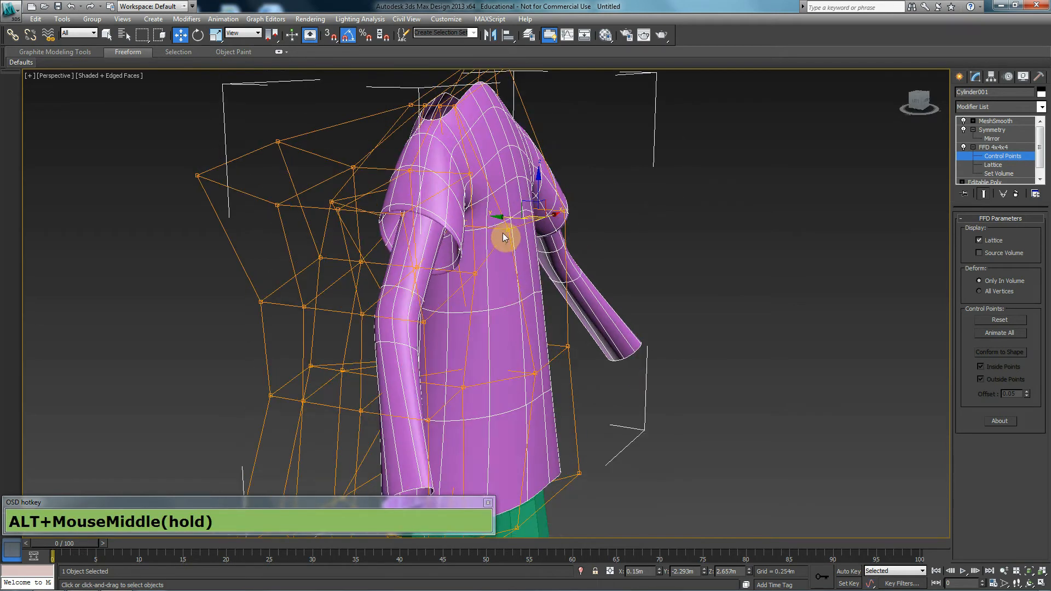
drag(502, 216, 519, 218)
Step: Leave control point editing, deselect the shirt, and examine its reshaped form from several angles
alt+middle_drag(512, 245, 487, 363)
scroll(561, 338, up, 2)
scroll(551, 356, down, 3)
scroll(508, 330, up, 2)
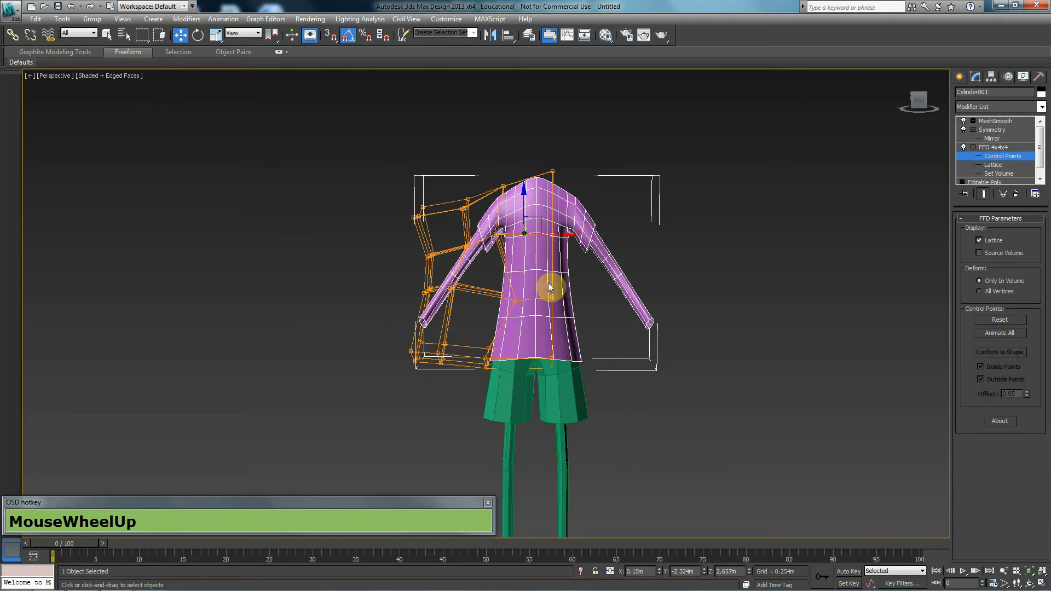
alt+middle_drag(564, 295, 914, 217)
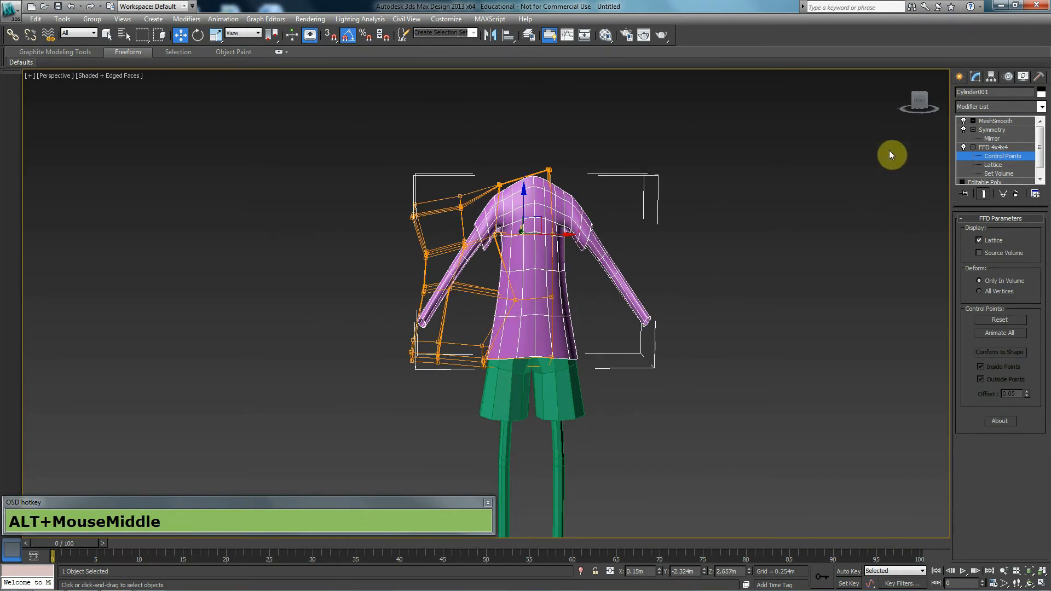
click(960, 77)
click(798, 233)
alt+middle_drag(521, 335, 471, 228)
scroll(518, 311, up, 3)
Step: Reselect the shirt and return to its FFD 4x4x4 modifier in the stack
click(490, 305)
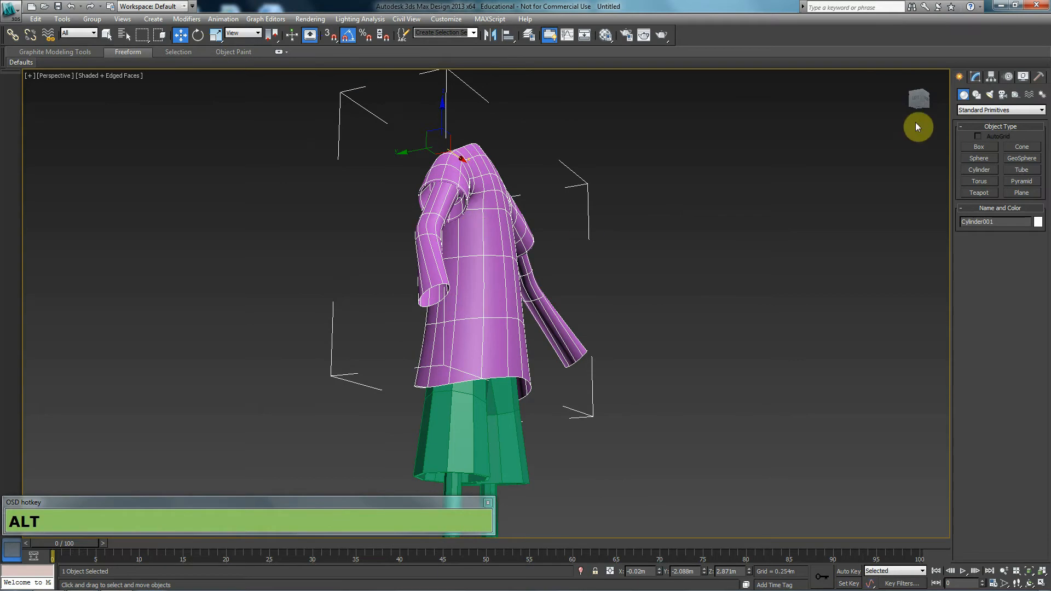
click(976, 77)
click(1006, 146)
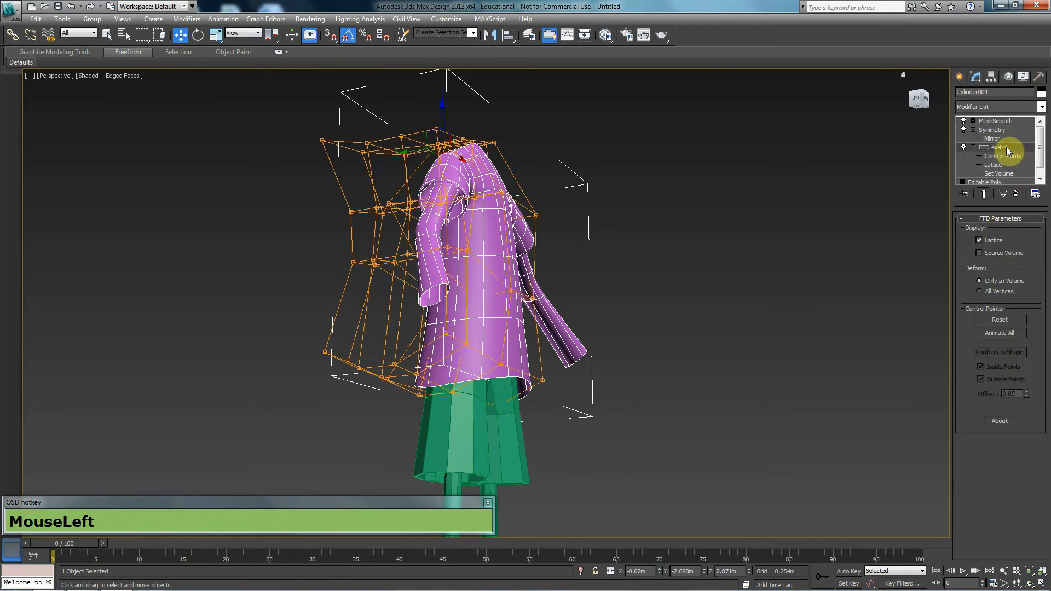
right_click(1006, 147)
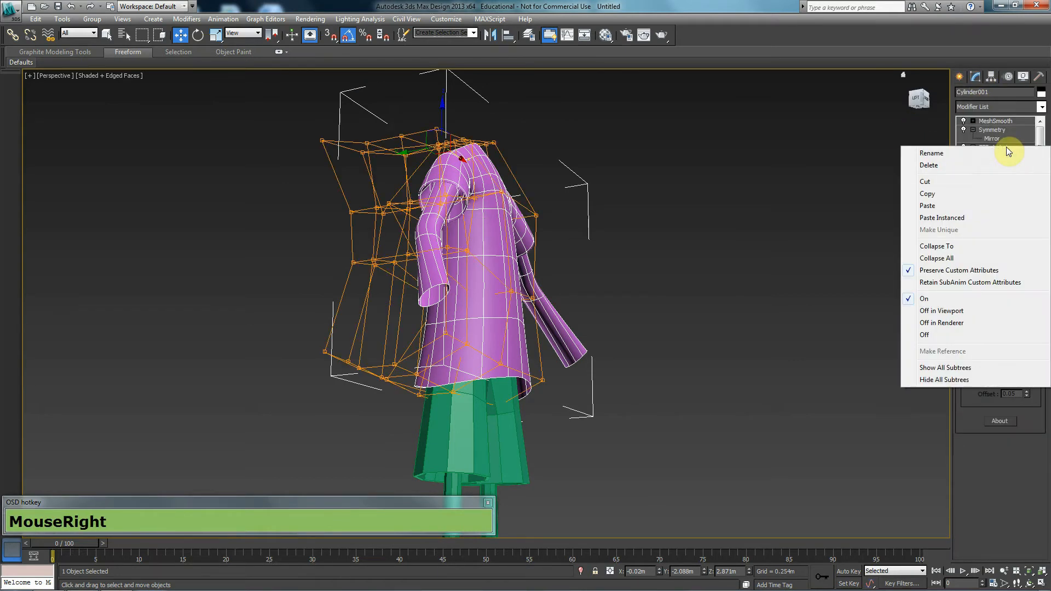
click(871, 122)
right_click(434, 274)
mouse_move(476, 374)
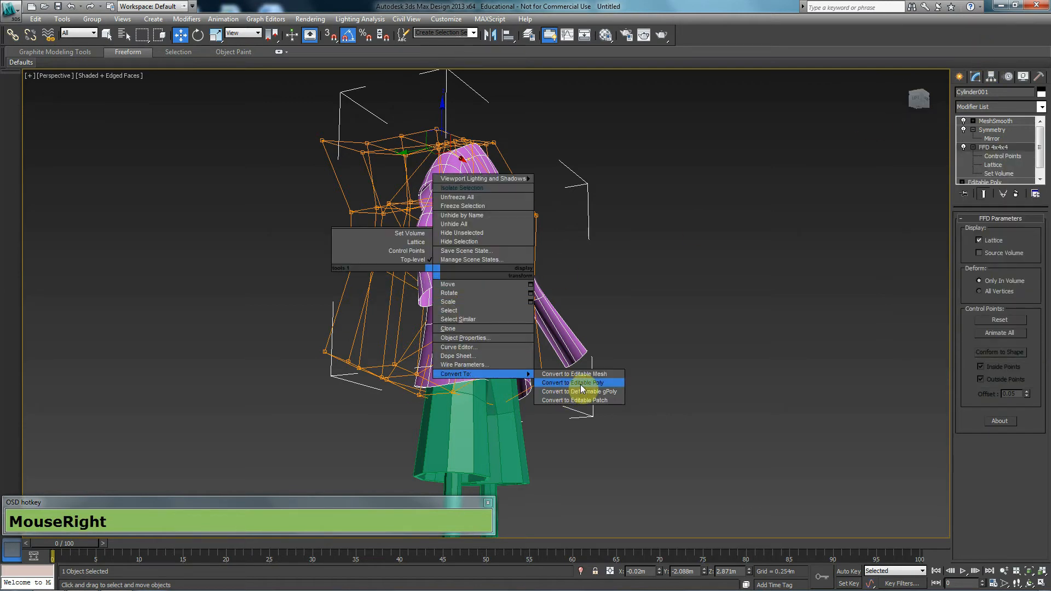
click(929, 49)
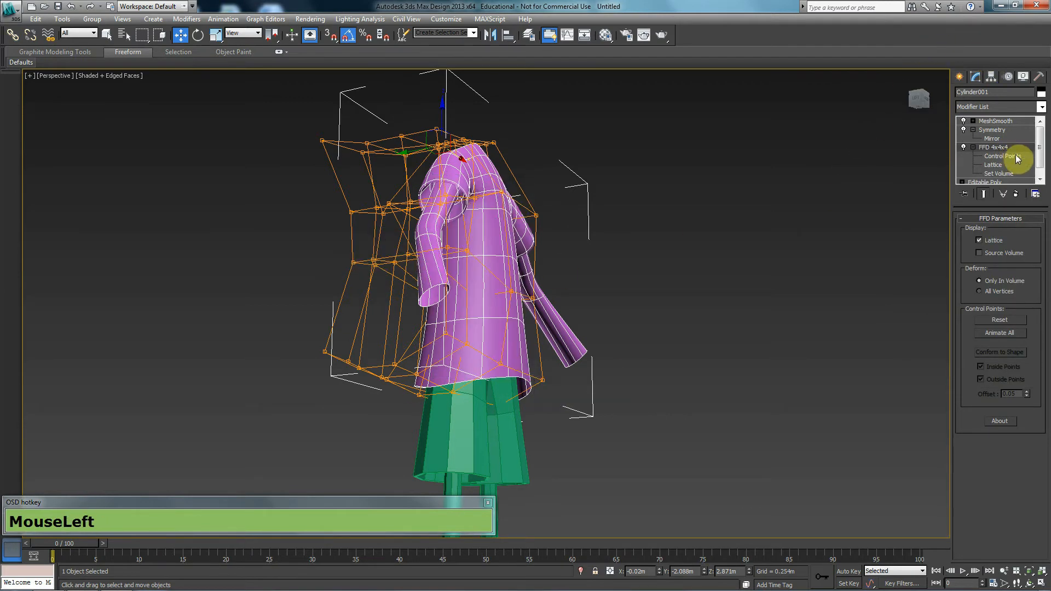
Step: Collapse the FFD 4x4x4 modifier into the shirt's Editable Poly, keeping Symmetry and MeshSmooth above it
right_click(999, 149)
click(983, 245)
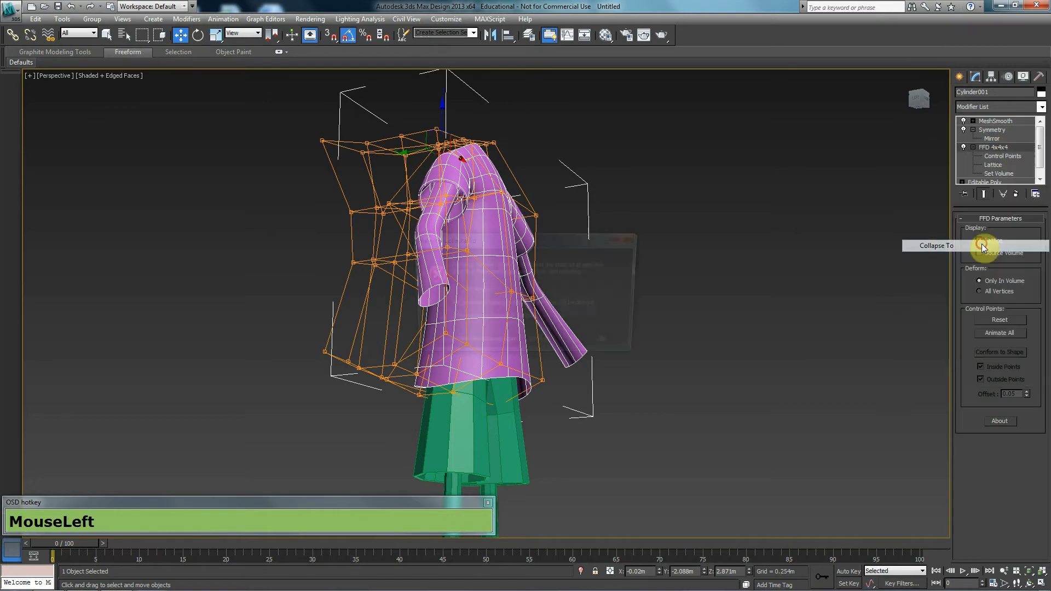
click(573, 345)
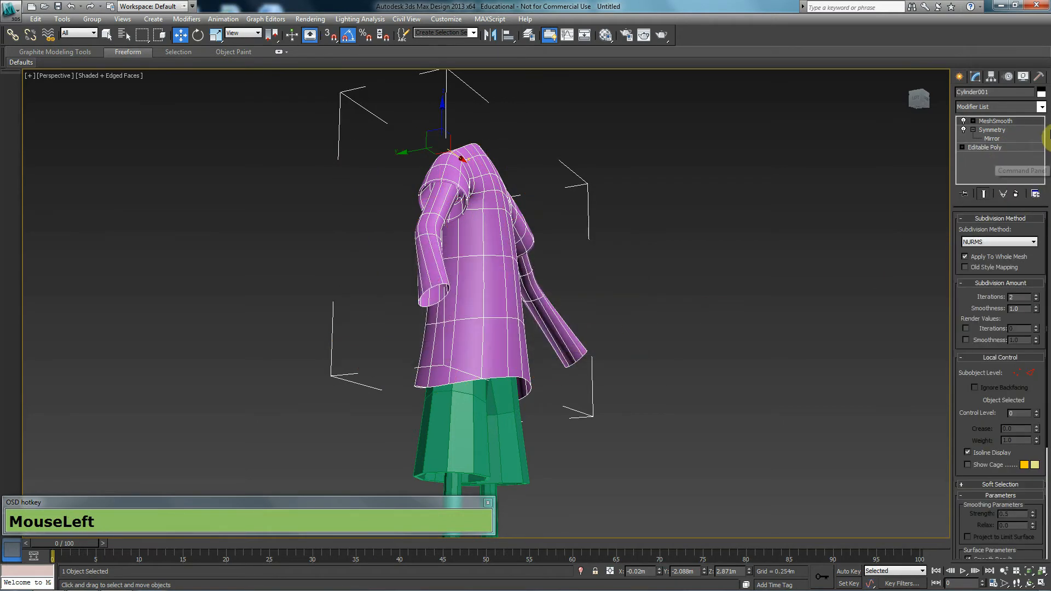
Step: Enter the Border level of the base Editable Poly and select the open border at the end of the arm
alt+middle_drag(847, 197, 450, 315)
click(985, 147)
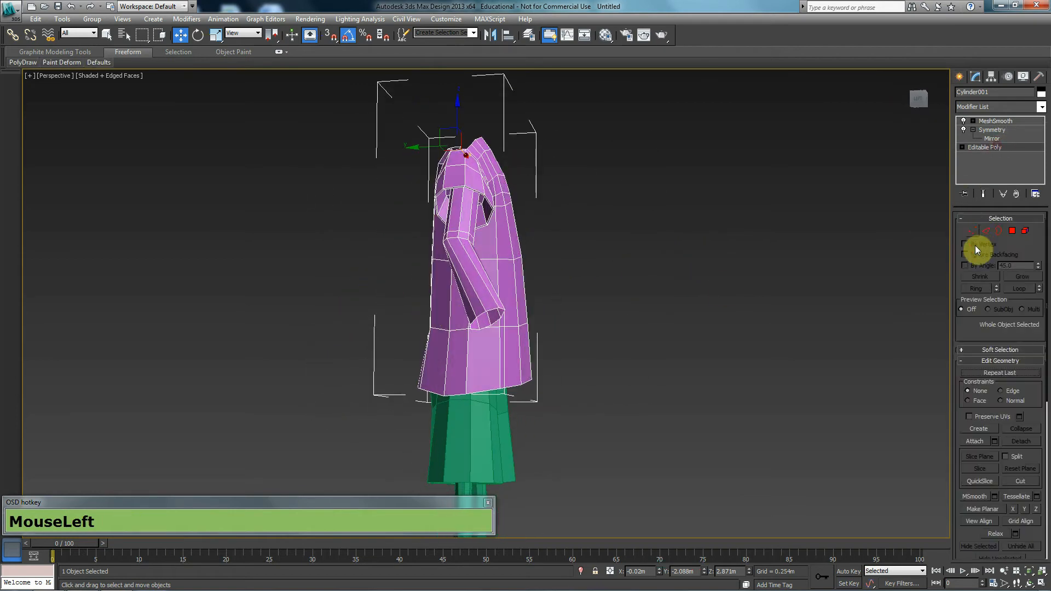
alt+middle_drag(553, 313, 540, 291)
click(999, 230)
scroll(453, 294, up, 2)
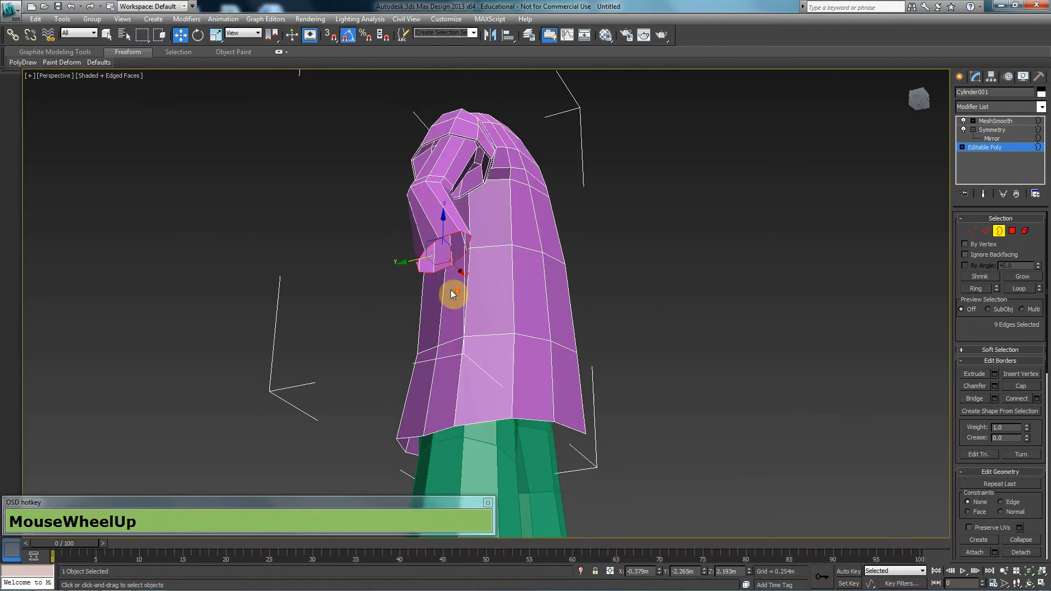
Step: Enable soft selection for the arm border with a falloff of about 1.01 m and an edge distance of 5
click(1001, 348)
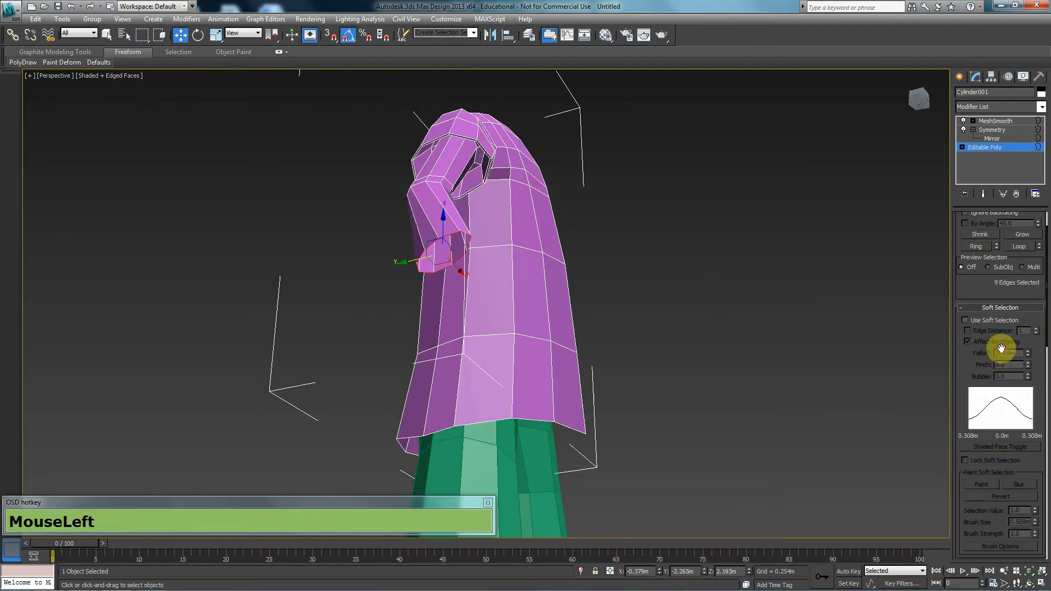
click(996, 325)
drag(1029, 359, 1029, 320)
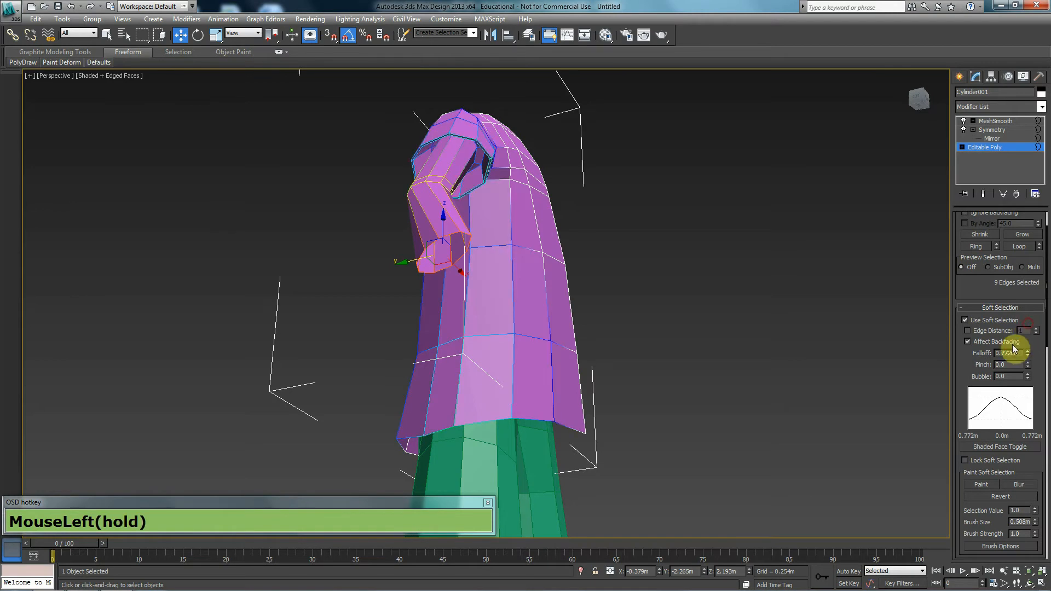
click(987, 331)
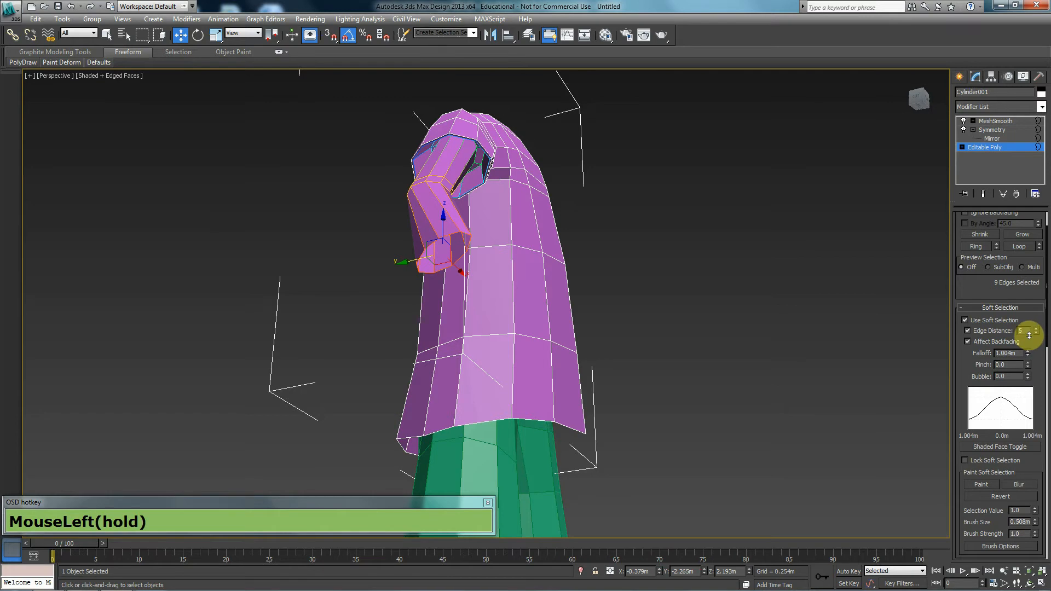
drag(1030, 335, 1030, 334)
Step: Try scaling the arm's open border with soft selection, and undo the scaling
alt+middle_drag(338, 338, 341, 333)
key(r)
drag(444, 253, 444, 301)
alt+middle_drag(444, 300, 444, 251)
alt+middle_drag(424, 290, 390, 248)
click(428, 255)
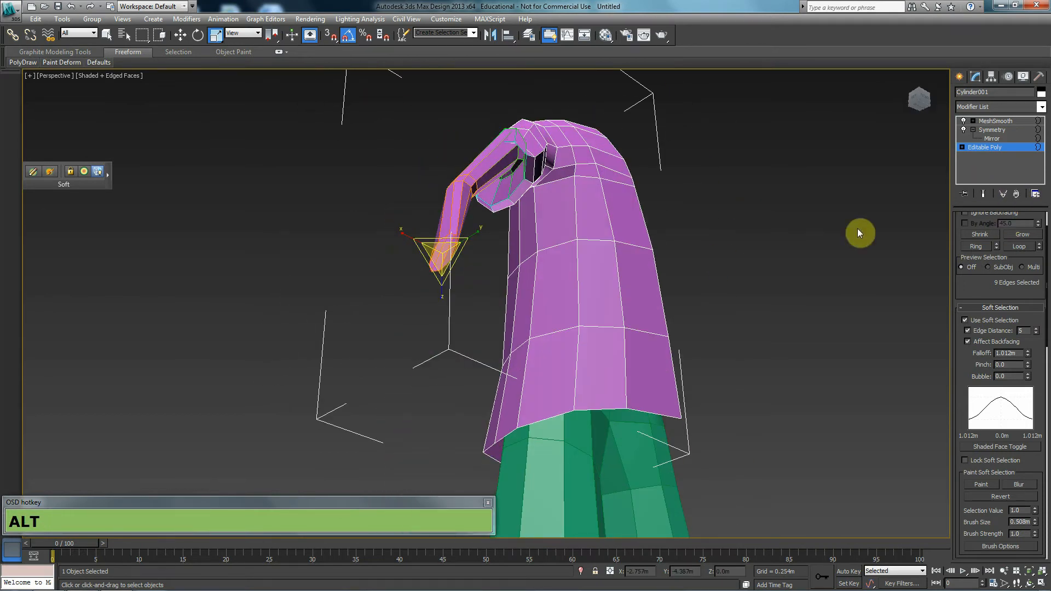
alt+middle_drag(521, 246, 500, 195)
key(ctrl+z)
key(ctrl+z)
key(ctrl+z)
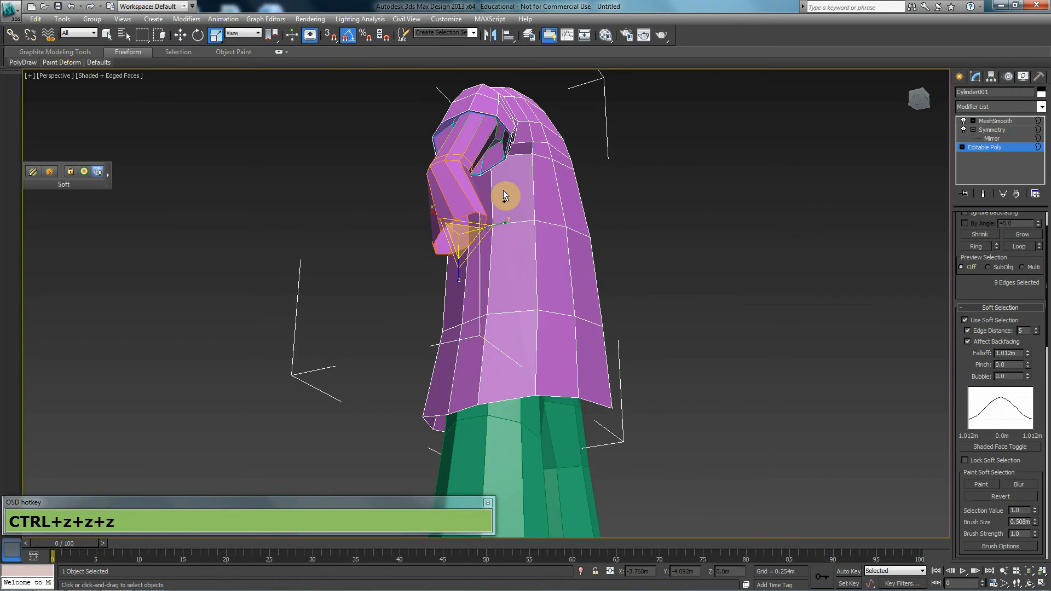
Step: Turn off soft selection, convert the arm border to a polygon selection, and grow it over the whole arm
drag(996, 285, 1004, 328)
scroll(1014, 234, up, 1)
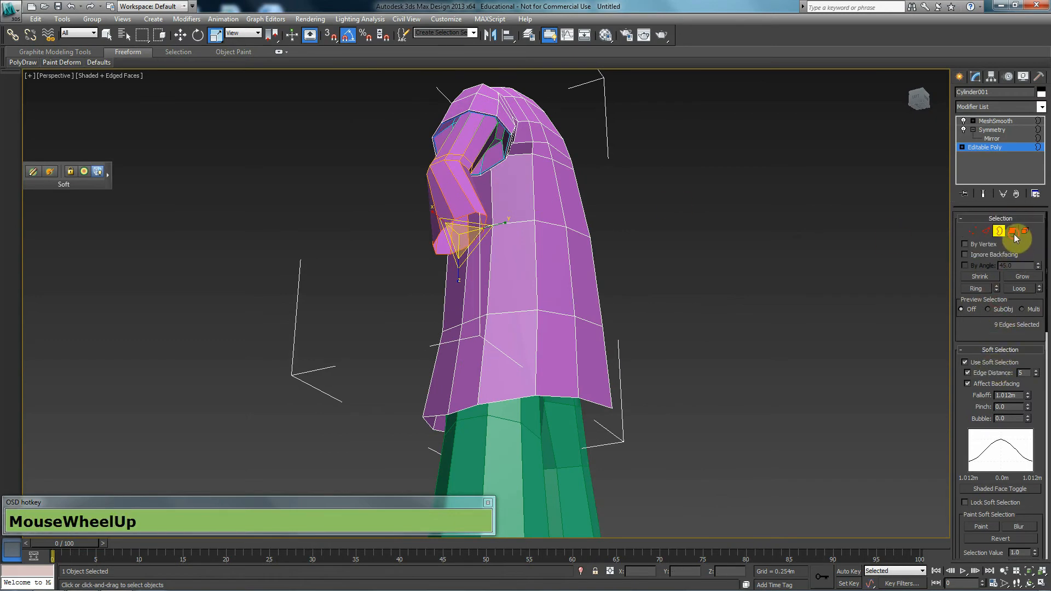
click(1013, 231)
click(998, 230)
click(992, 362)
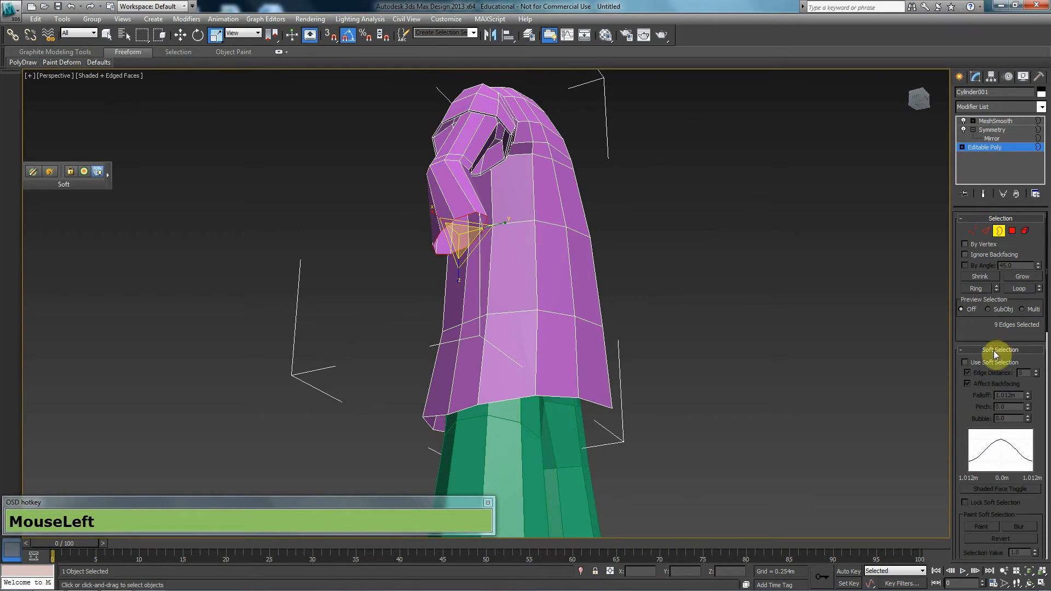
click(994, 351)
ctrl+click(1012, 230)
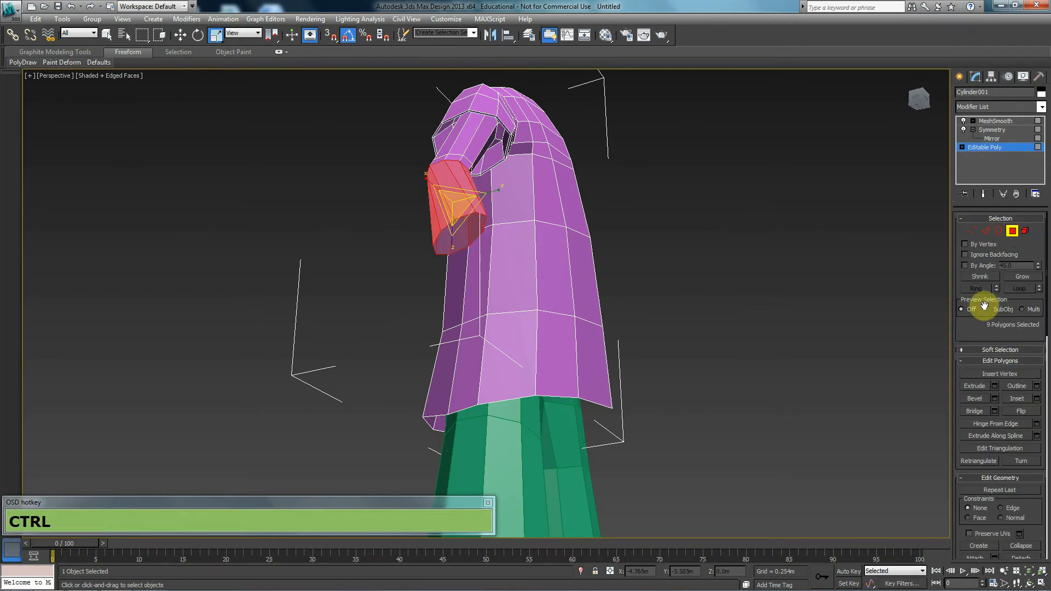
click(1034, 283)
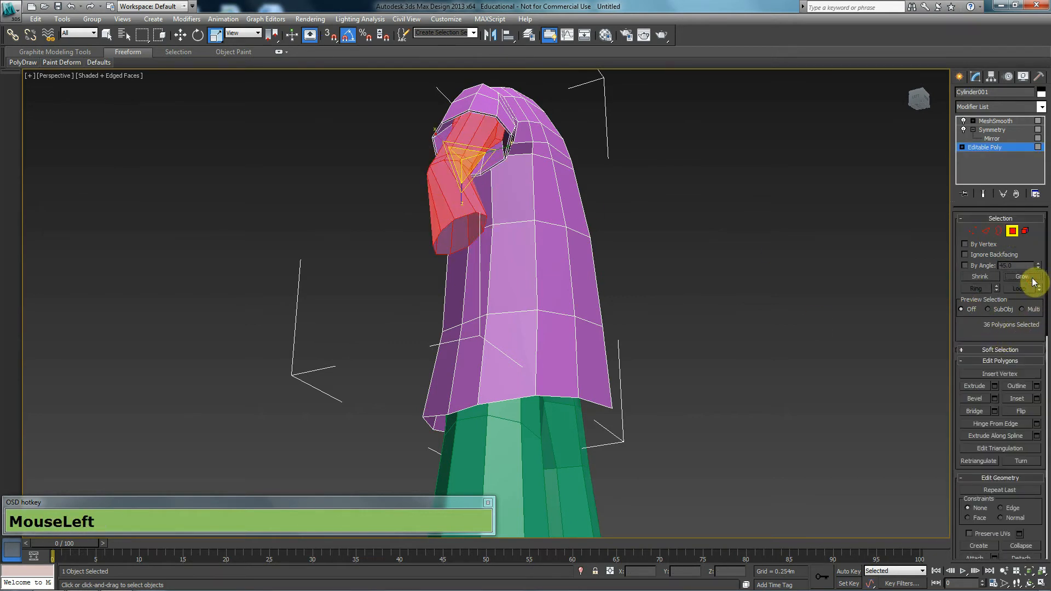
Step: Apply an FFD 4x4x4 modifier to the selected arm polygons, directly above the Editable Poly
click(1009, 109)
key(f)
key(f)
key(d)
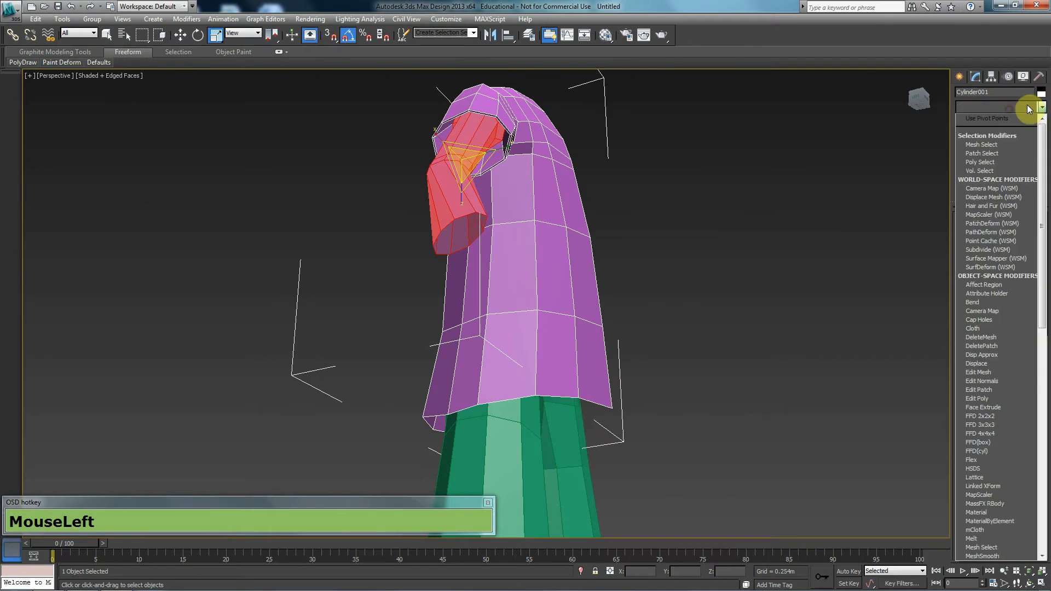
key(Down)
key(Down)
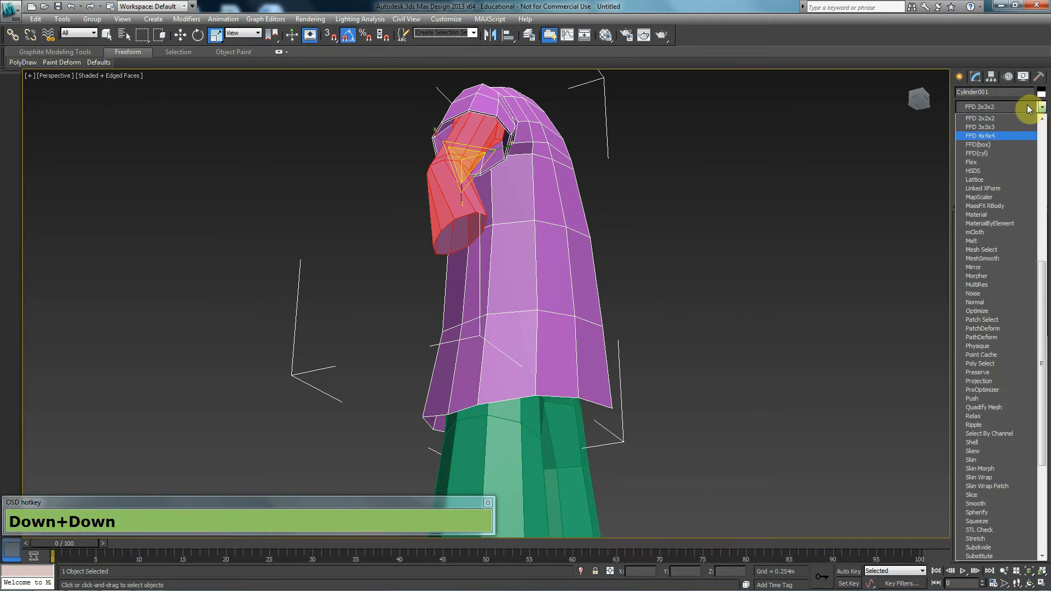
key(Return)
alt+middle_drag(705, 248, 668, 265)
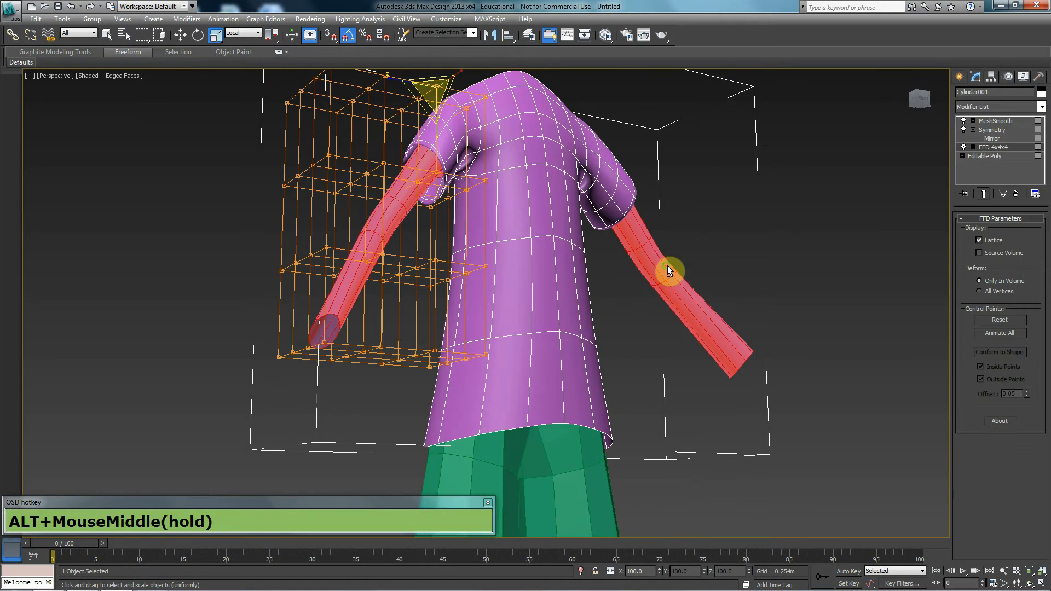
Step: Inspect the arm selection at the modifier stack's different levels, and remove the FFD 4x4x4 modifier
click(1010, 157)
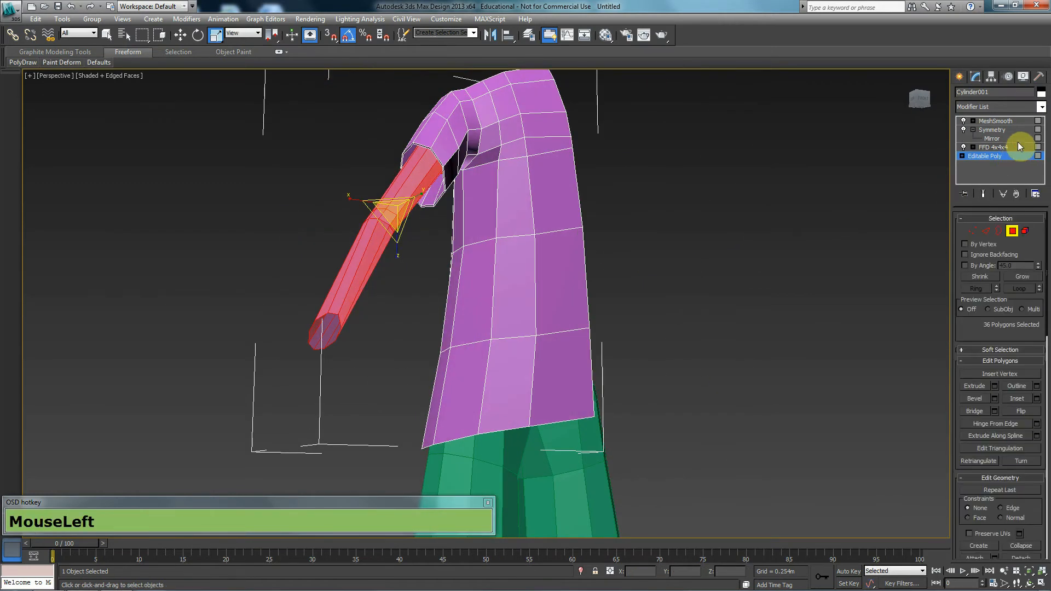
click(1018, 141)
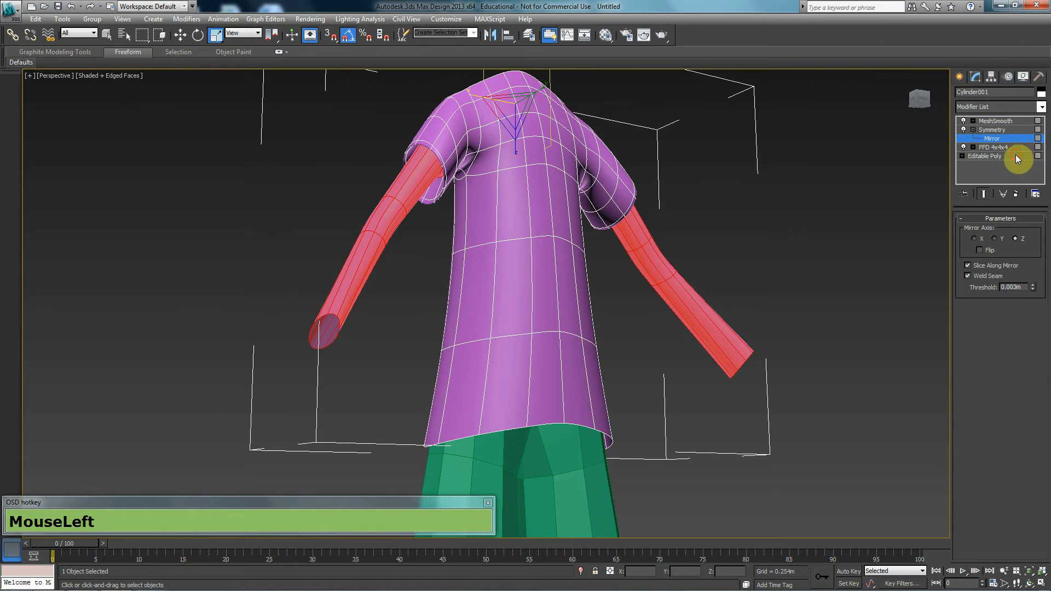
click(1016, 155)
click(1014, 148)
alt+middle_drag(575, 239, 601, 251)
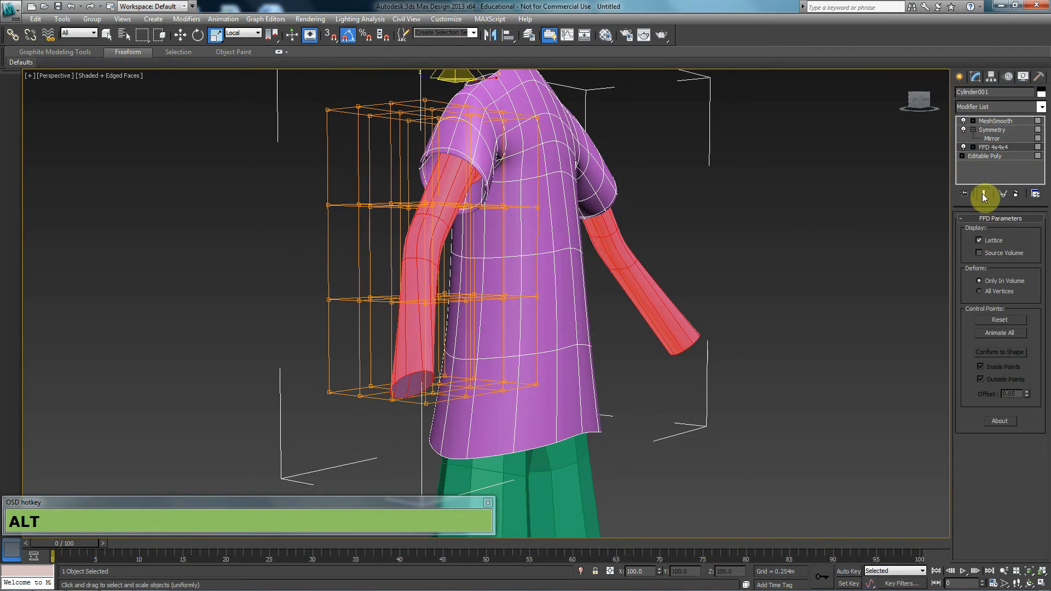
click(1016, 194)
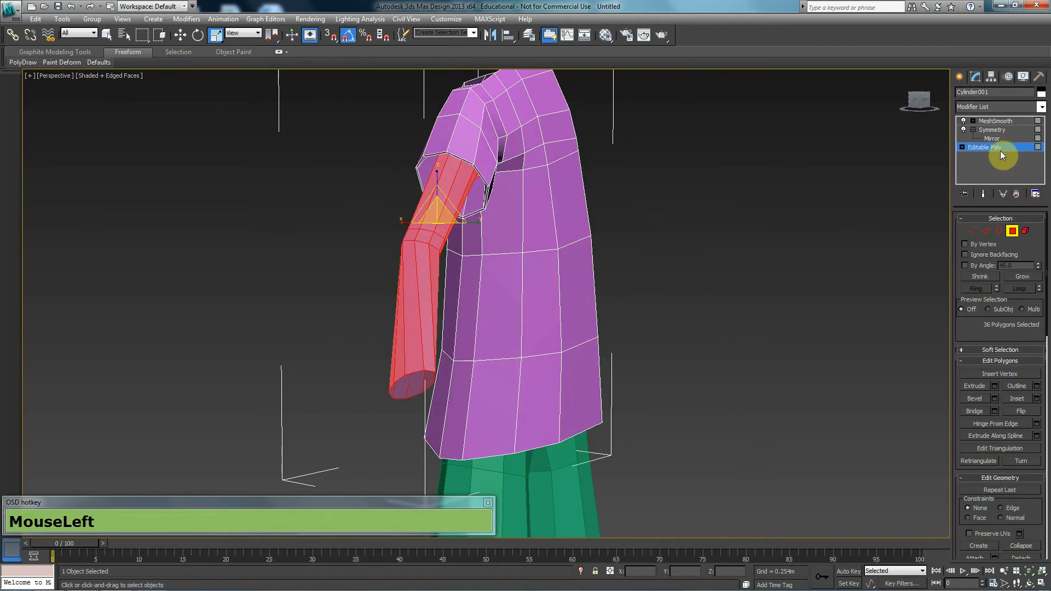
Step: Apply an FFD 3x3x3 modifier to the selected arm polygons and enter its Control Points level
click(1020, 104)
key(f)
key(f)
key(d)
key(Down)
key(Return)
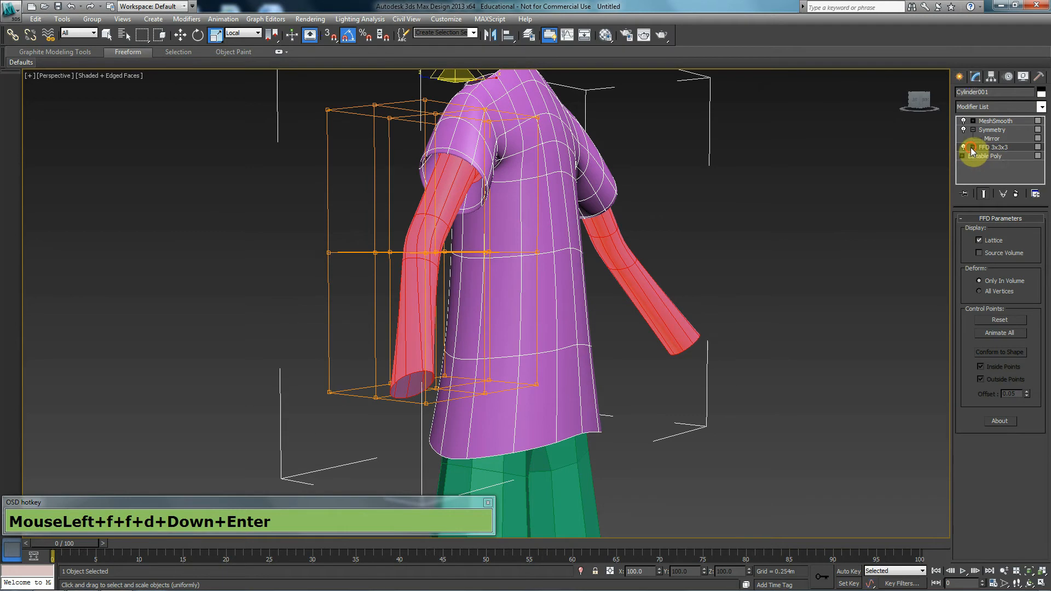
click(973, 147)
click(987, 155)
Step: Move individual control points along the lattice's bottom outer edge to bend the forearm and narrow its open end
alt+middle_drag(646, 291, 484, 466)
click(536, 450)
key(w)
drag(512, 440, 483, 432)
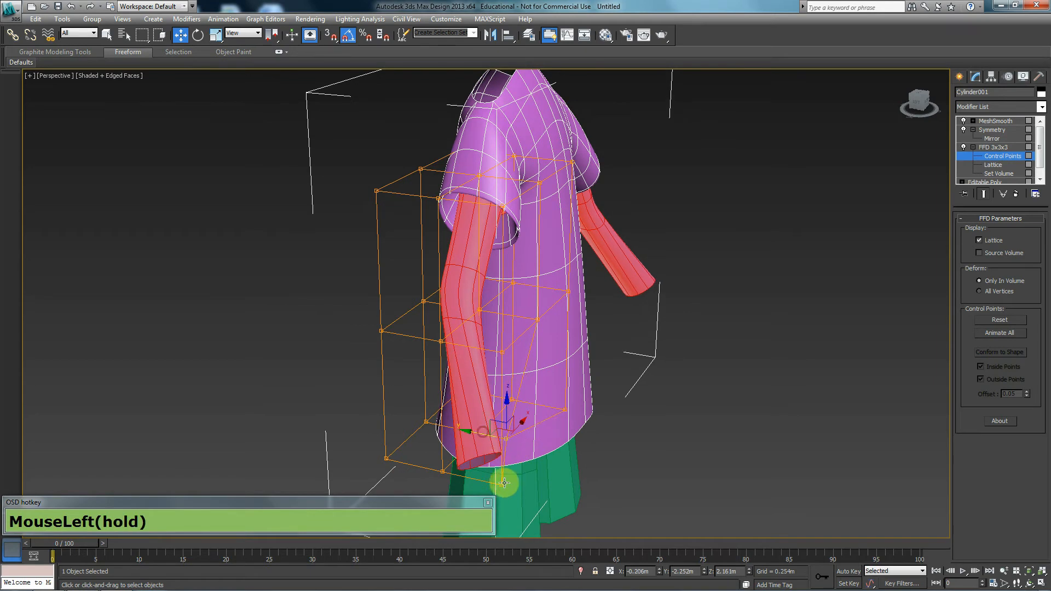
drag(485, 480, 439, 474)
alt+middle_drag(461, 488, 442, 470)
click(434, 481)
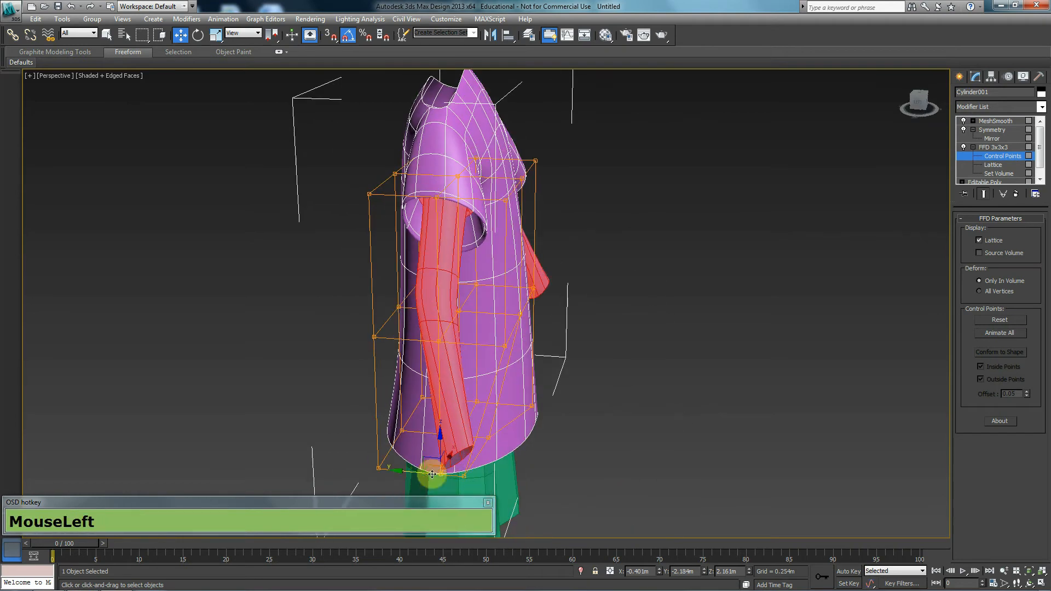
drag(410, 472, 425, 460)
alt+middle_drag(425, 460, 490, 474)
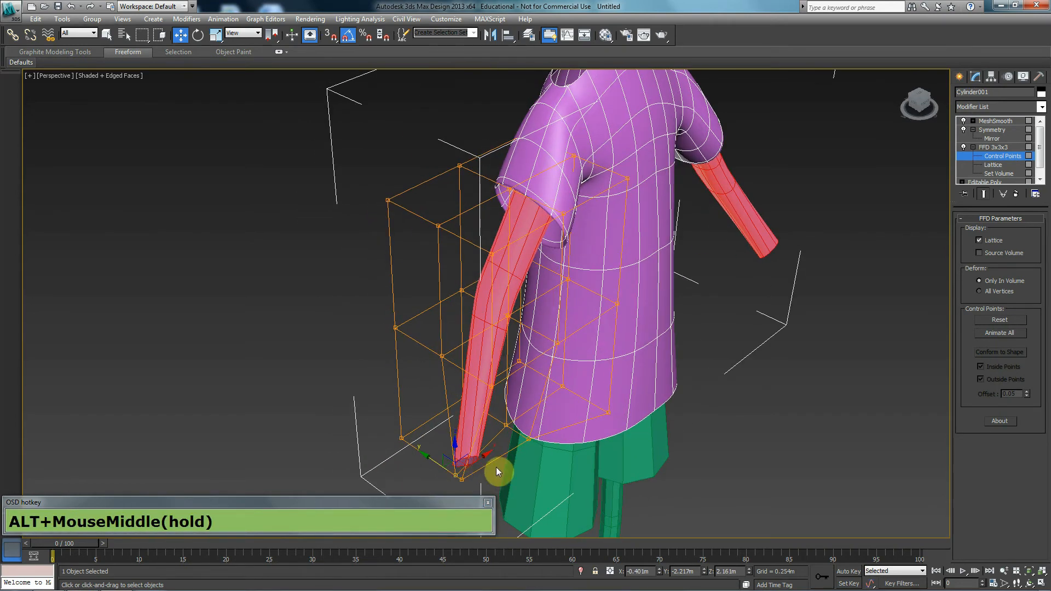
Step: Refine the arm's open end by moving lower control points from the side and from underneath
drag(480, 461, 434, 453)
alt+middle_drag(434, 453, 462, 376)
scroll(408, 420, up, 4)
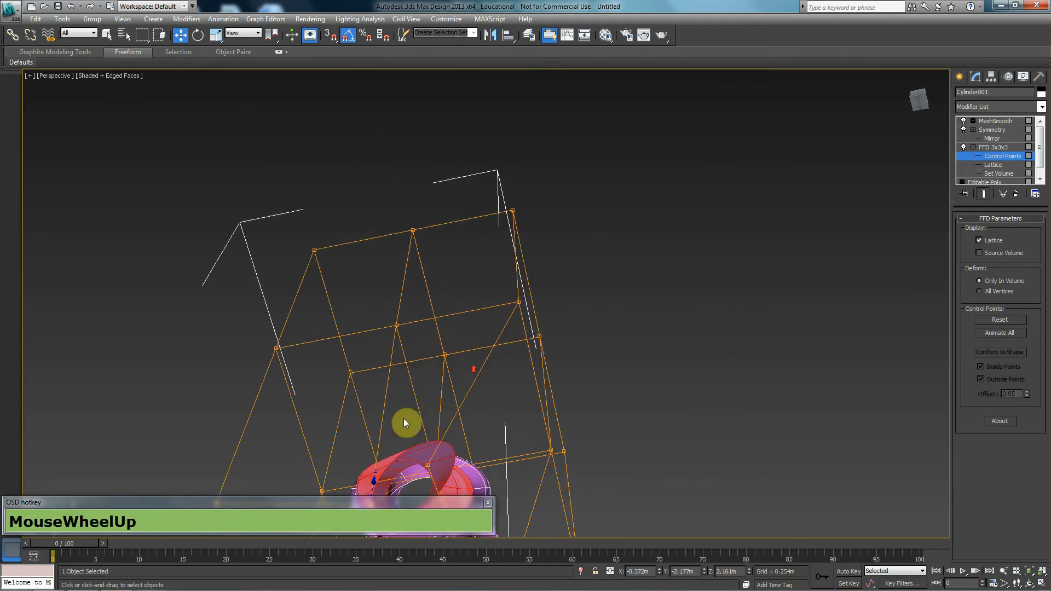
middle_drag(408, 420, 432, 308)
drag(390, 407, 419, 349)
alt+middle_drag(419, 349, 529, 251)
scroll(459, 321, down, 5)
click(605, 341)
Step: Collapse the FFD 3x3x3 modifier into the Editable Poly and check the reshaped arms
right_click(1000, 151)
click(988, 258)
click(582, 345)
alt+middle_drag(542, 329, 543, 301)
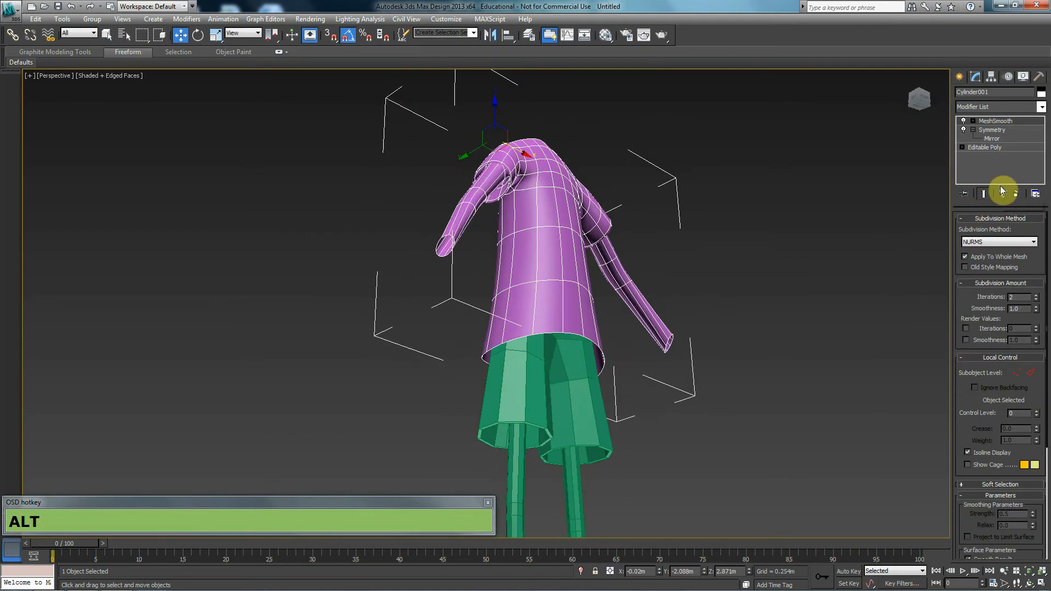
scroll(438, 277, up, 2)
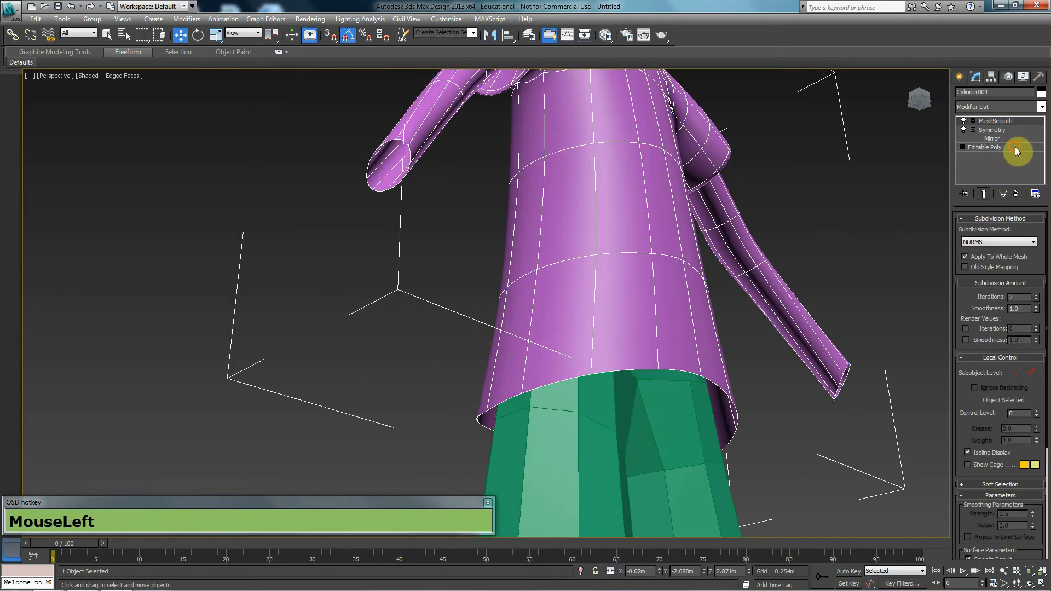
Step: Enter the Vertex level of the base Editable Poly and select the nine vertices around the arm's open end
click(1015, 147)
key(1)
click(413, 145)
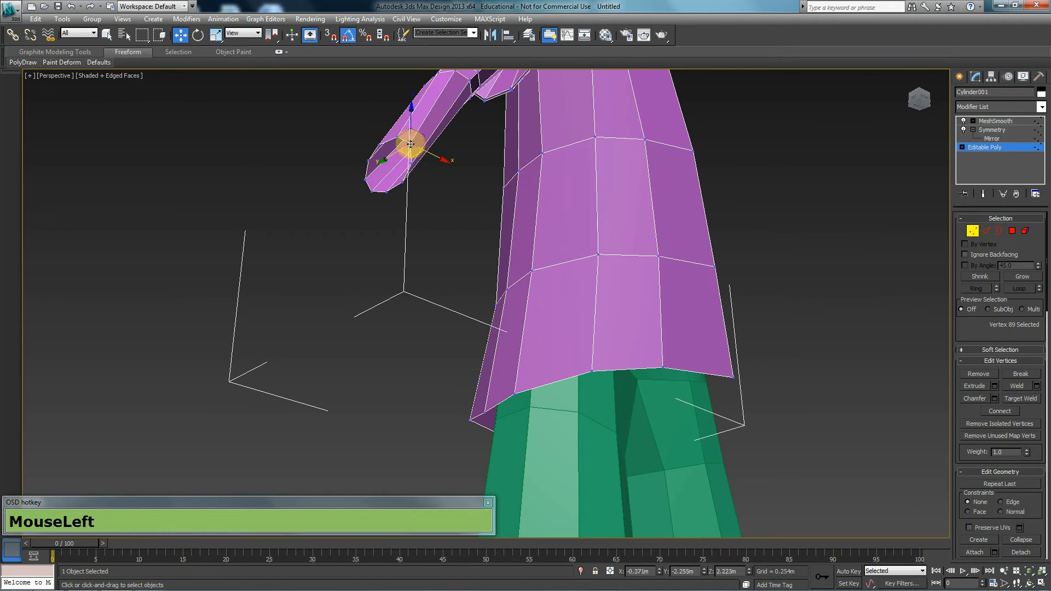
scroll(414, 165, down, 2)
alt+middle_drag(413, 225, 430, 216)
key(z)
scroll(422, 241, down, 1)
scroll(418, 256, down, 2)
alt+middle_drag(423, 319, 387, 238)
drag(386, 238, 563, 409)
Step: In the front view, scale the selected arm-end vertices vertically and rotate them to align the opening
key(f)
key(z)
middle_drag(490, 341, 543, 329)
scroll(547, 324, down, 3)
key(r)
drag(519, 316, 521, 335)
key(e)
drag(532, 298, 520, 331)
Step: Return to the perspective view and scale the arm-end vertices along separate axes to adjust the opening's shape
key(p)
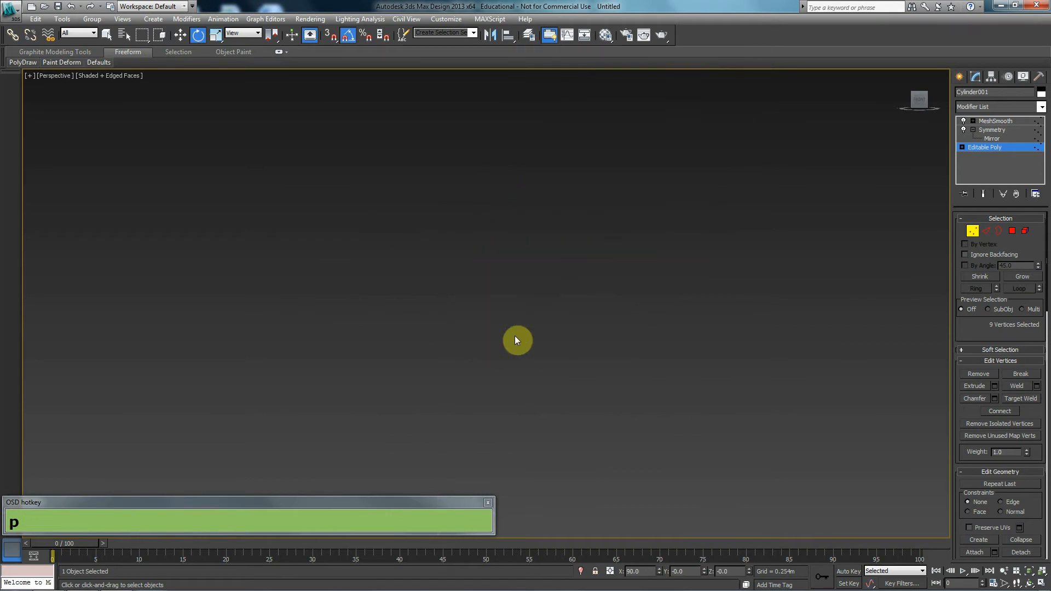
key(z)
alt+middle_drag(516, 343, 502, 292)
click(486, 284)
key(alt+r)
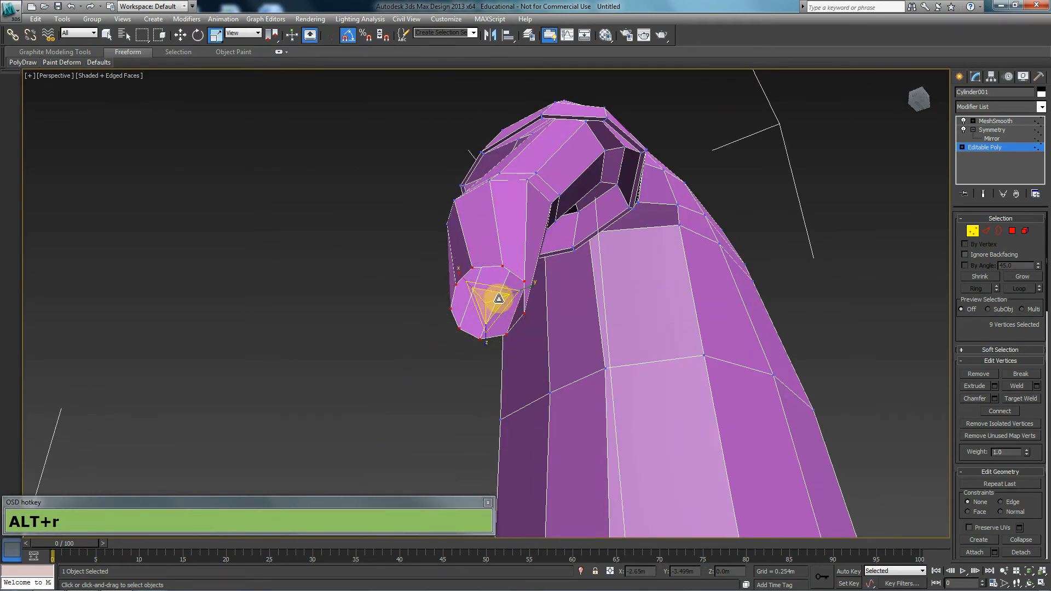
click(528, 289)
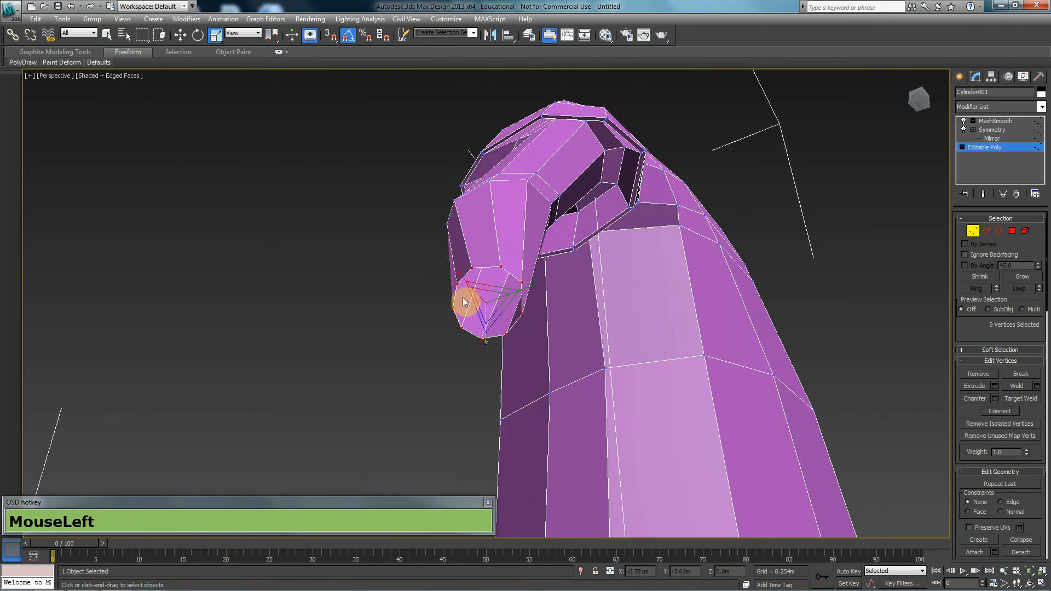
drag(455, 272, 458, 277)
drag(533, 289, 521, 298)
alt+middle_drag(531, 298, 556, 329)
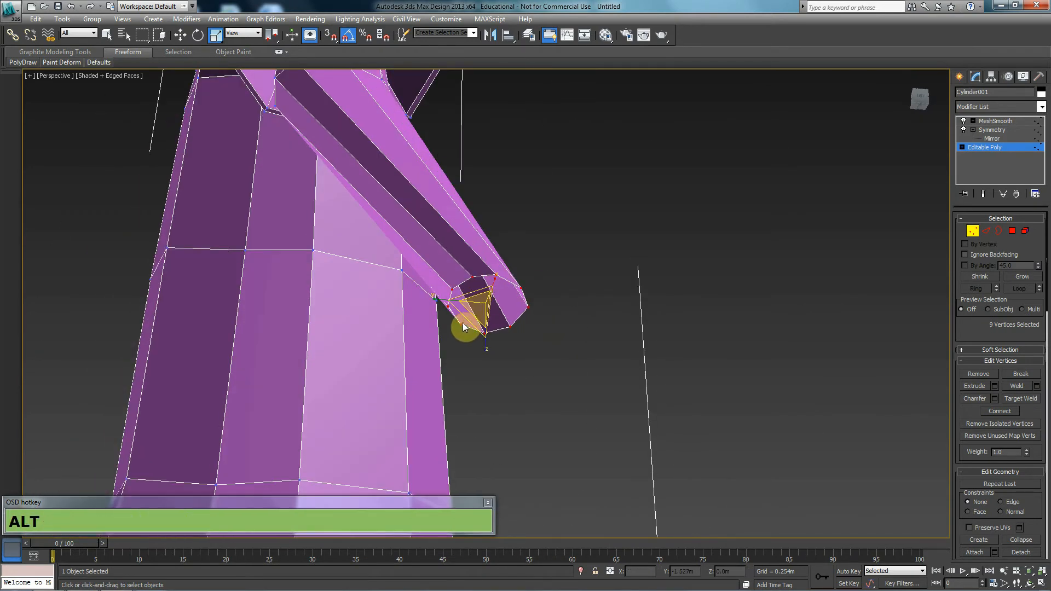
Step: In the left view, rotate the arm-end vertices by about 30 degrees so the opening lies level
click(450, 305)
alt+middle_drag(450, 305, 467, 218)
click(476, 281)
key(alt+l)
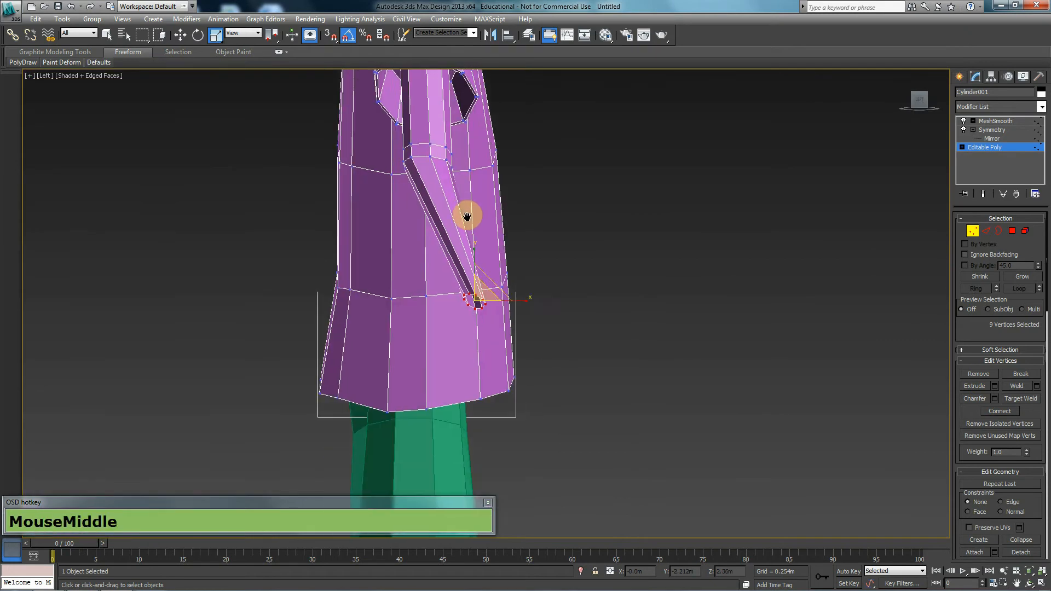
scroll(471, 307, up, 4)
key(e)
drag(429, 269, 462, 278)
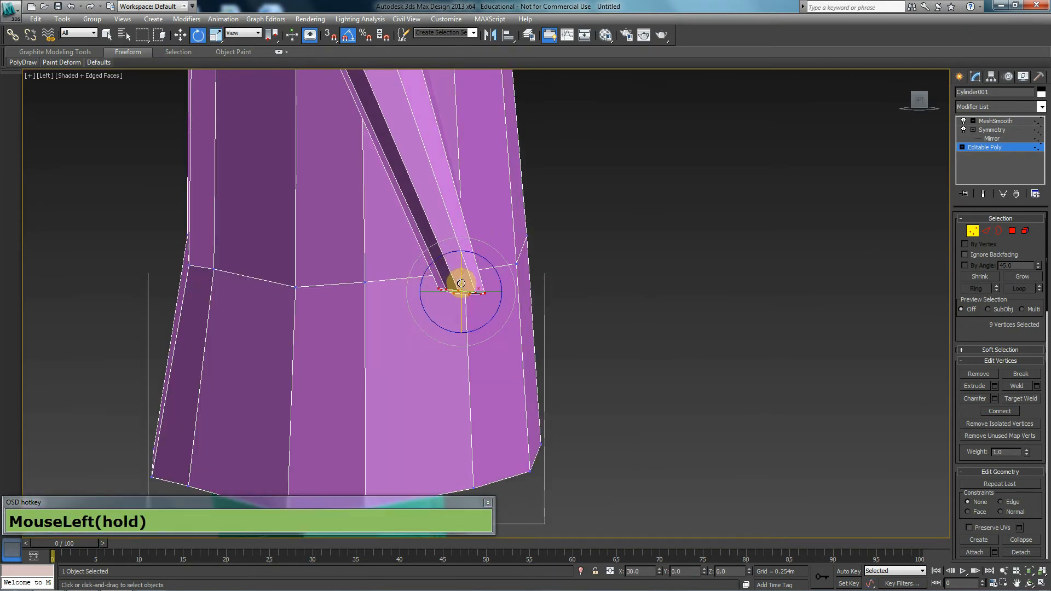
Step: Return to the perspective view, select the vertices of both elbow loops and scale them to adjust the elbow's thickness
key(f)
key(p)
scroll(486, 347, down, 5)
alt+middle_drag(486, 347, 556, 317)
scroll(527, 308, down, 4)
scroll(519, 350, up, 6)
alt+middle_drag(519, 350, 451, 209)
drag(451, 209, 541, 282)
key(r)
drag(505, 244, 494, 287)
alt+middle_drag(528, 284, 991, 256)
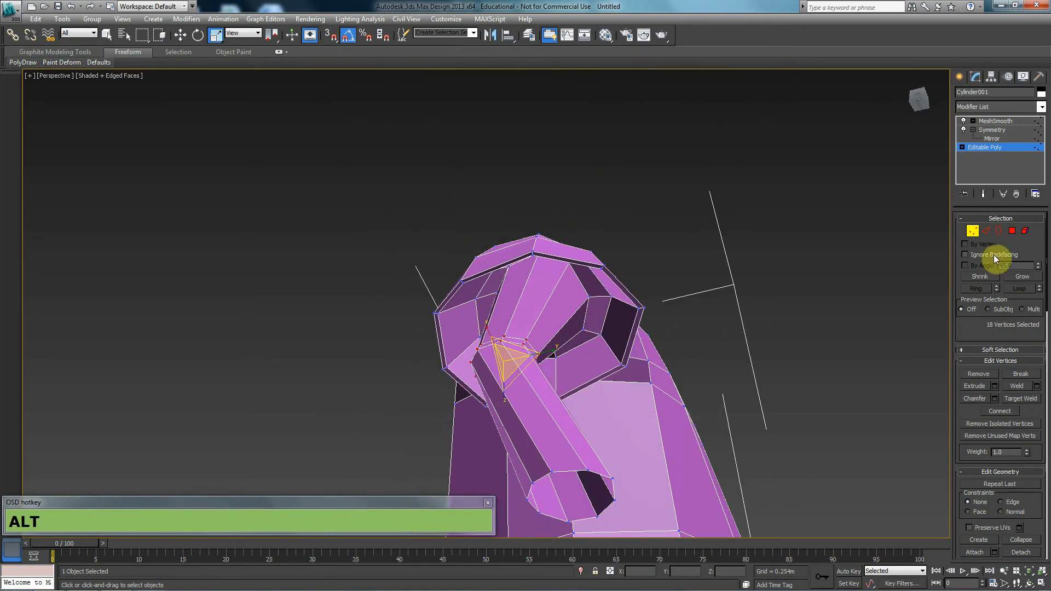
Step: Select the edge loop around the sleeve opening and scale it, finish edge editing and check the smoothed shirt
click(985, 232)
double_click(584, 289)
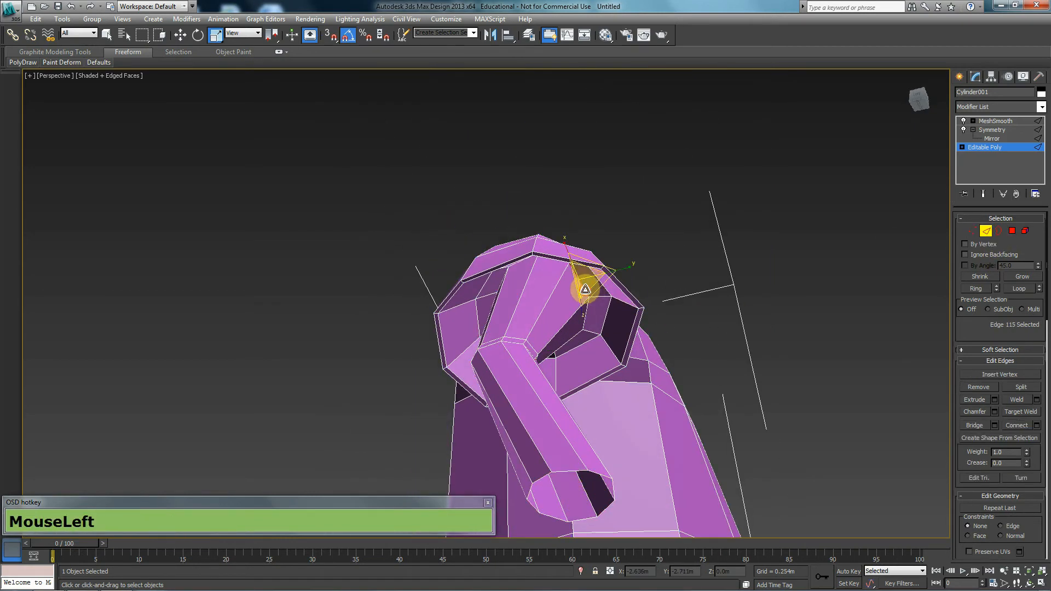
drag(549, 303, 545, 354)
scroll(546, 356, down, 2)
alt+middle_drag(546, 357, 533, 430)
scroll(531, 427, down, 1)
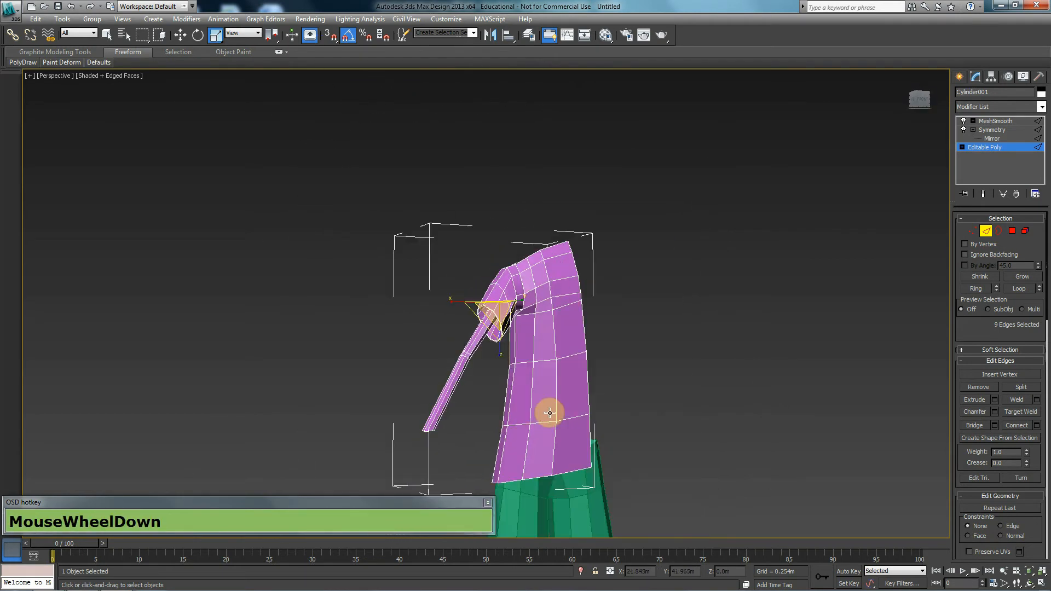
click(986, 232)
click(800, 327)
alt+middle_drag(800, 327, 638, 338)
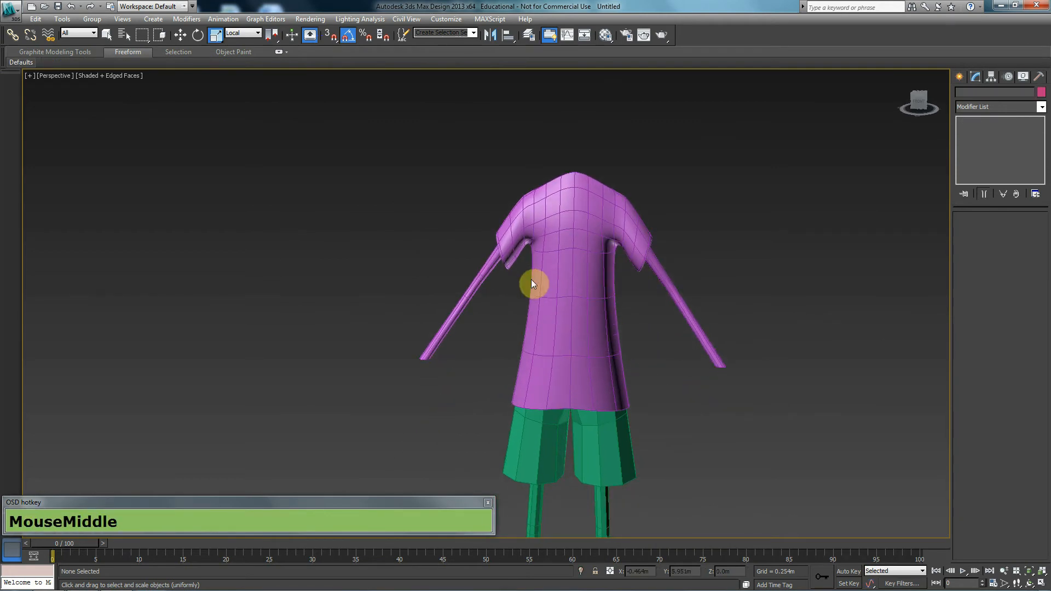
Step: Select the shirt in the front view, enter Vertex level of its Editable Poly and display the smoothed end result
click(561, 267)
key(f)
scroll(655, 255, down, 3)
middle_drag(781, 270, 674, 350)
click(1005, 149)
middle_drag(554, 246, 585, 324)
scroll(586, 324, up, 3)
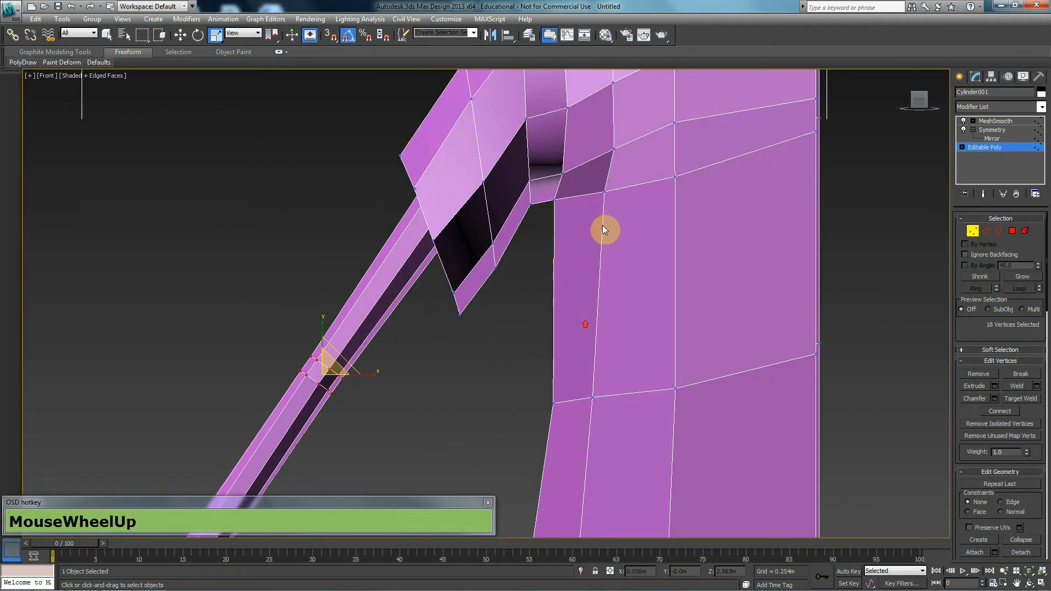
click(984, 194)
Step: Try to reposition the shirt vertices beneath the armpit and undo those moves
click(568, 190)
drag(576, 188, 609, 203)
click(606, 193)
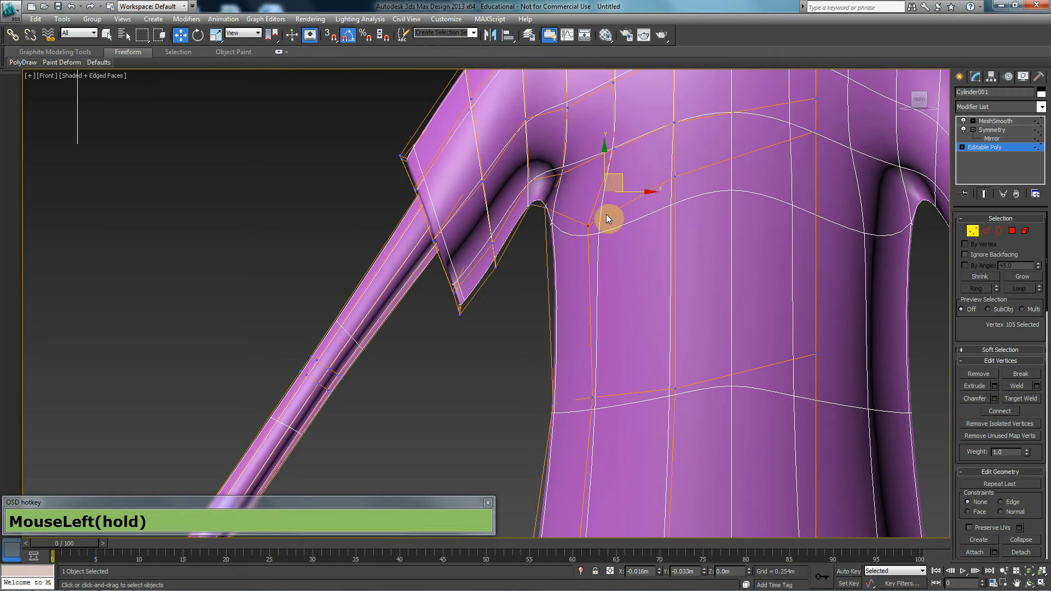
key(ctrl+z)
key(ctrl+z)
key(ctrl+z)
Step: Move the single armpit vertex down and toward the torso, and check the shoulder and neckline in the perspective view
drag(569, 194, 583, 210)
scroll(673, 293, down, 6)
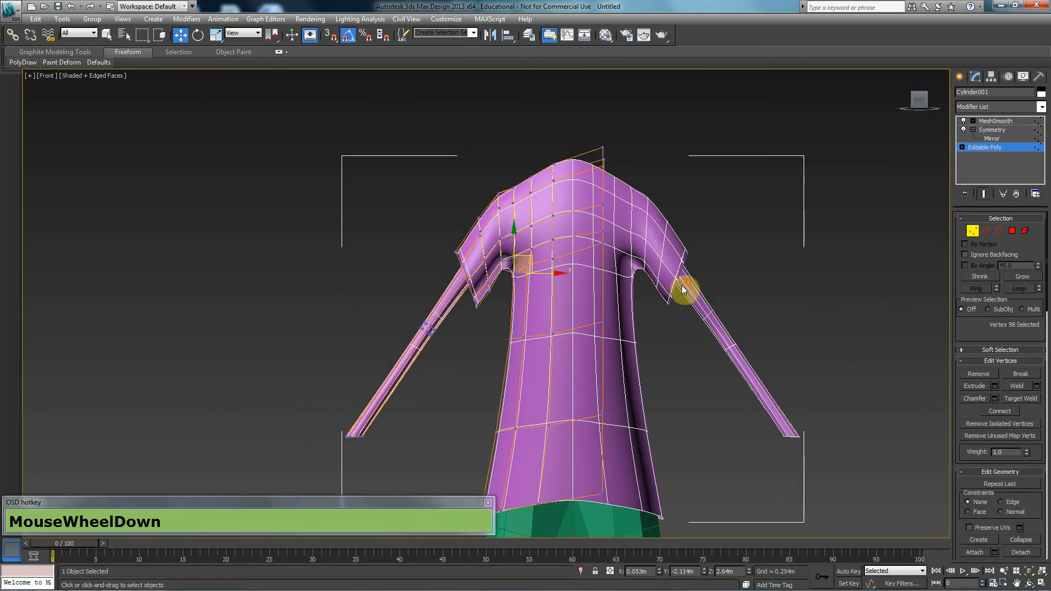
scroll(737, 315, up, 1)
key(p)
scroll(535, 313, down, 2)
mouse_move(535, 313)
alt+middle_down()
mouse_move(584, 353)
mouse_move(647, 358)
mouse_move(689, 345)
mouse_move(553, 347)
mouse_move(597, 373)
mouse_move(629, 371)
mouse_move(549, 317)
alt+middle_up()
scroll(597, 404, up, 6)
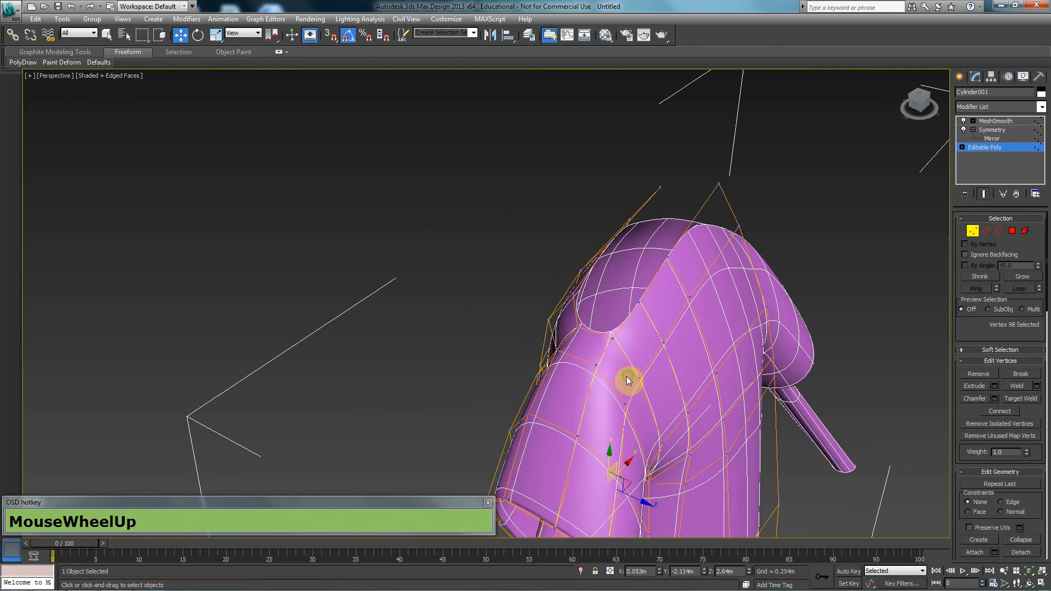
middle_drag(615, 377, 553, 389)
alt+middle_drag(554, 335, 749, 381)
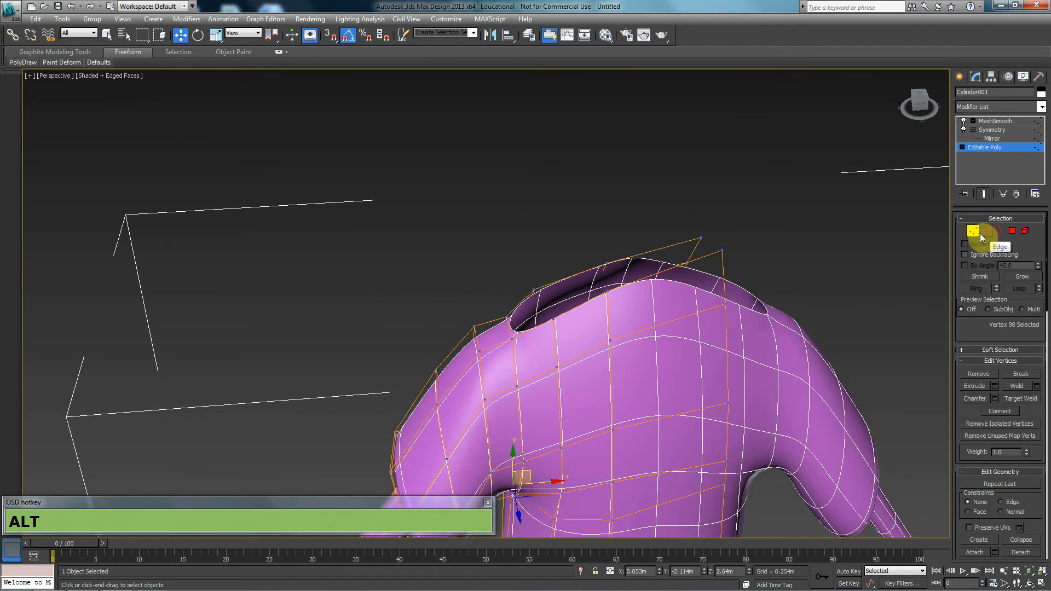
Step: Compare the base mesh with the smoothed result and move the upper center-line vertices at the neckline toward the symmetry plane
click(984, 194)
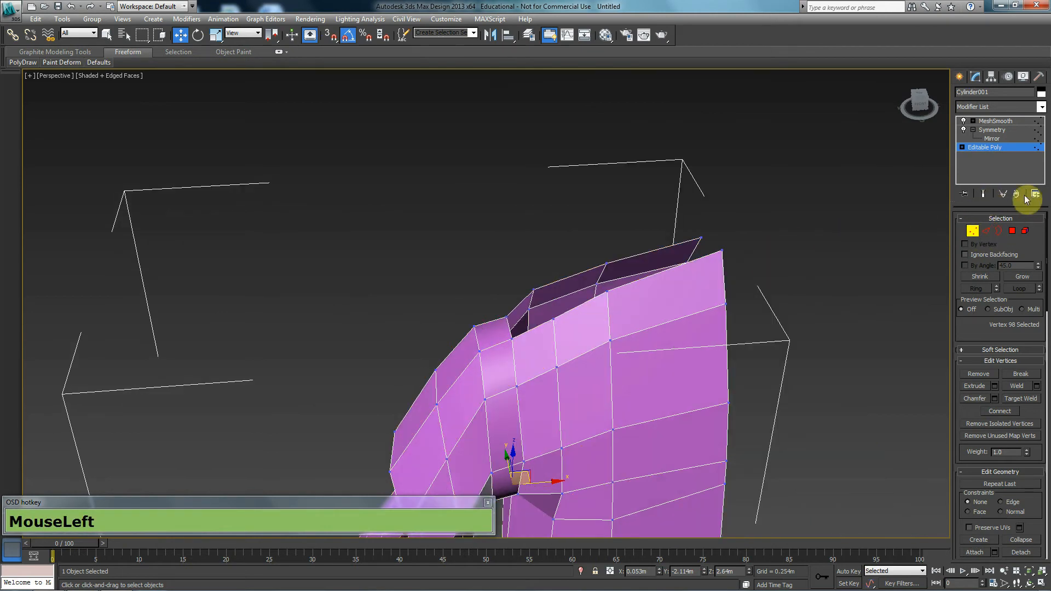
click(984, 194)
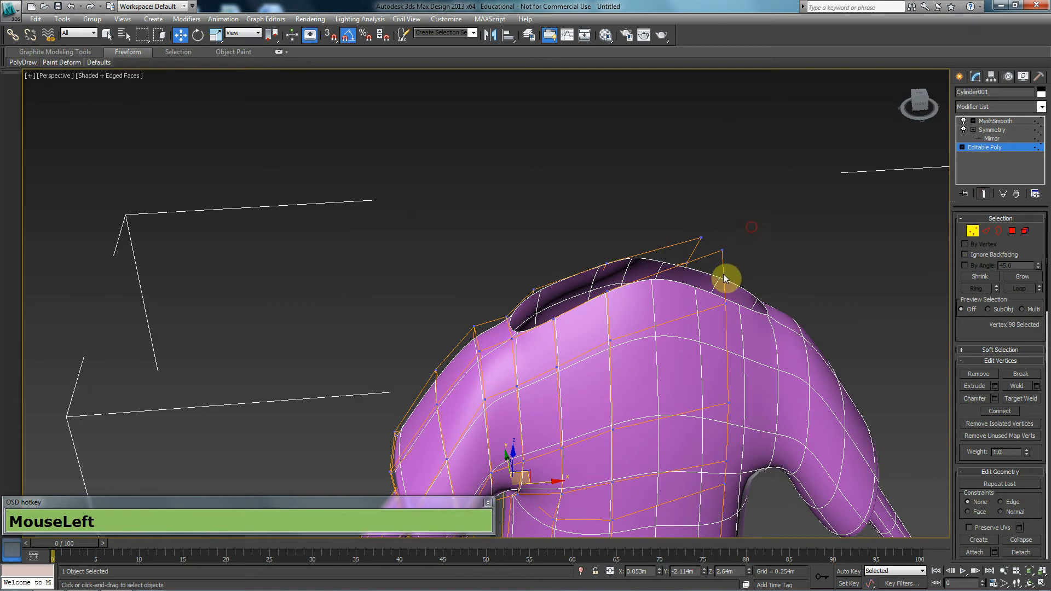
drag(744, 227, 695, 317)
drag(747, 240, 691, 247)
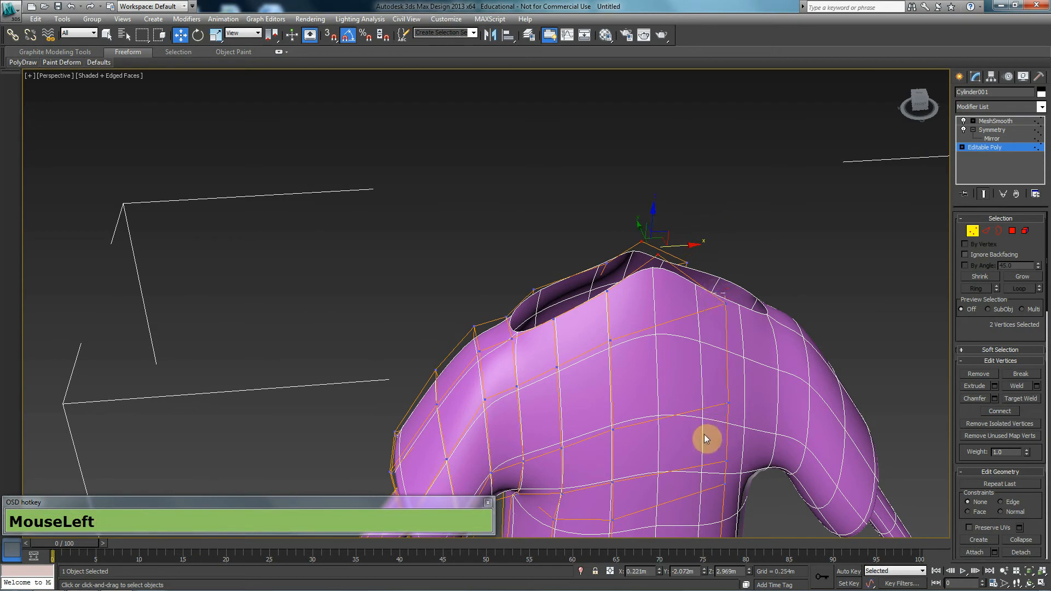
drag(758, 353, 692, 353)
click(743, 447)
Step: In the front view, use wireframe display to select the remaining 11 center-line vertices and align them with the symmetry plane
key(f)
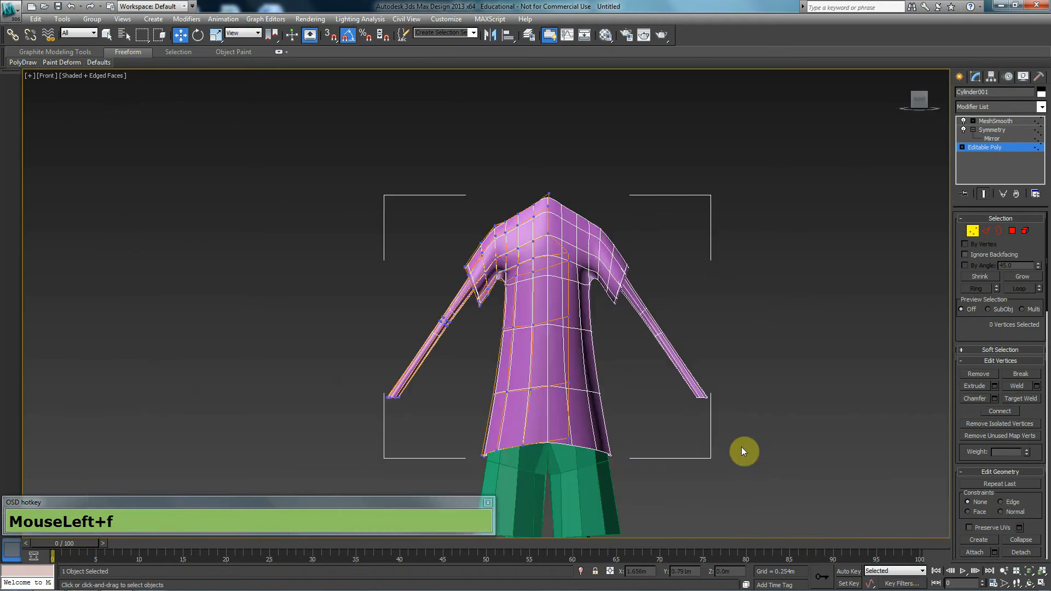
key(F3)
click(573, 287)
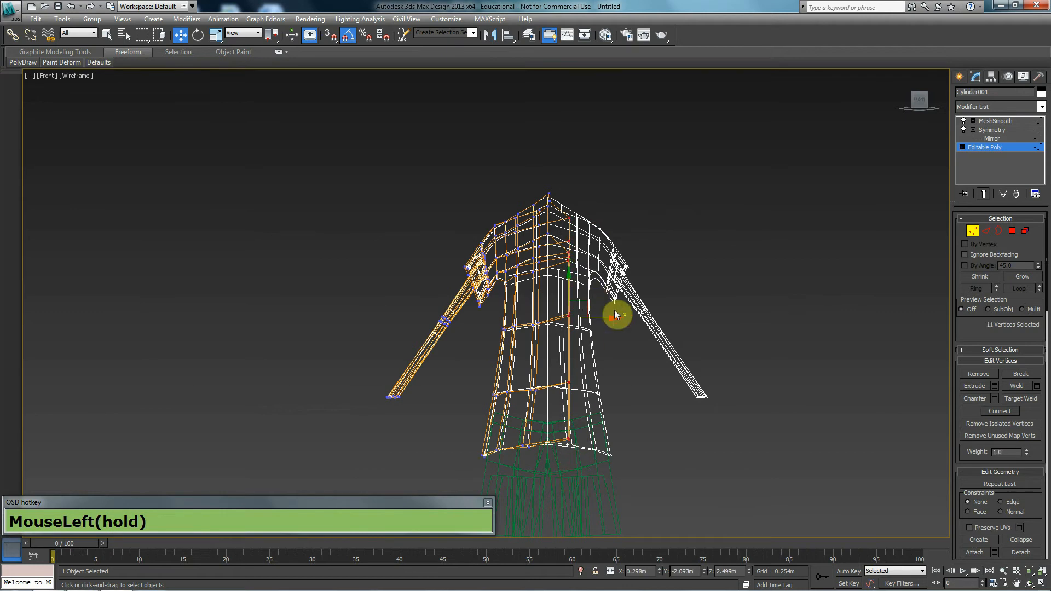
drag(609, 317, 588, 324)
key(F3)
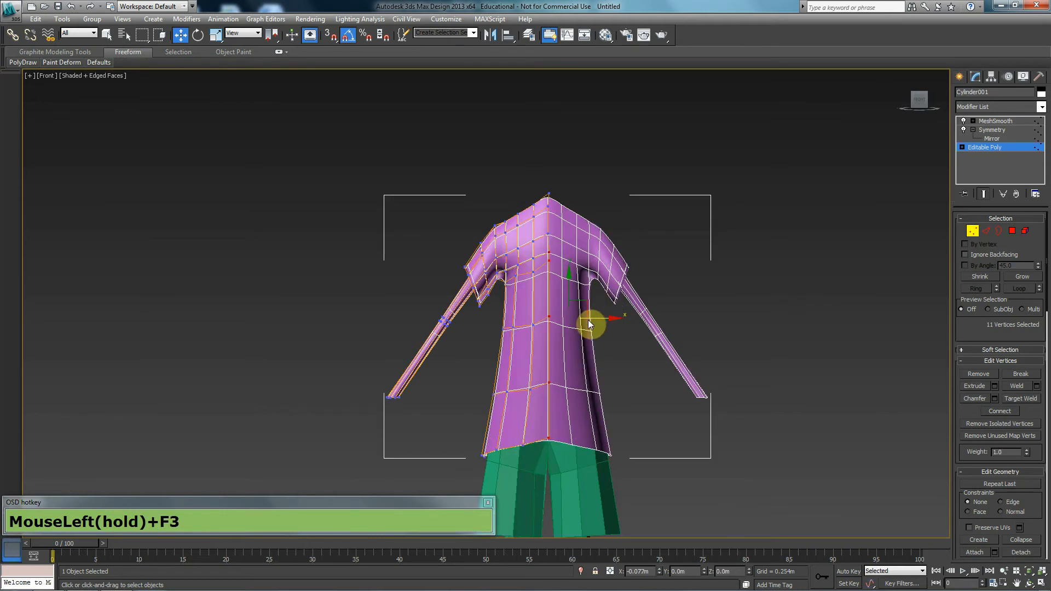
scroll(591, 325, up, 3)
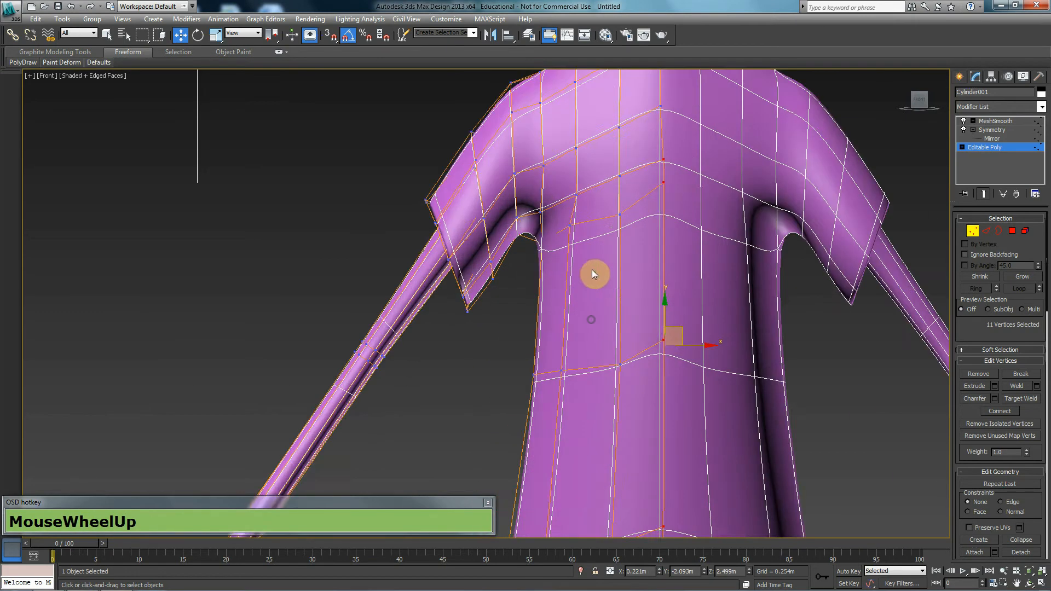
drag(693, 346, 687, 350)
key(ctrl+z)
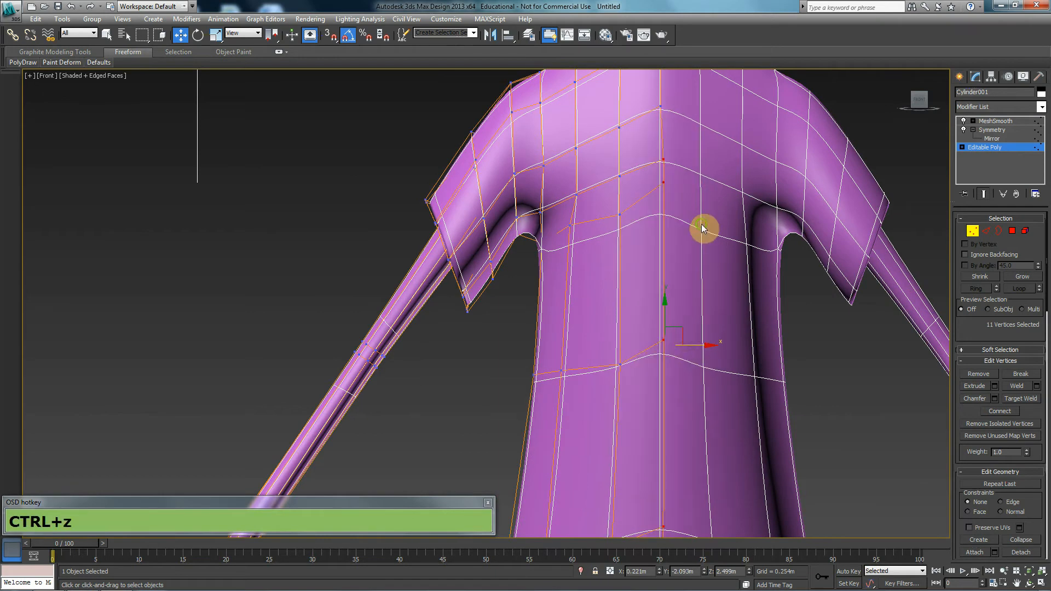
Step: Move the two uppermost front-center collar vertices away from the center line to open the neck, and show the base mesh
middle_drag(702, 227, 647, 469)
scroll(665, 240, up, 2)
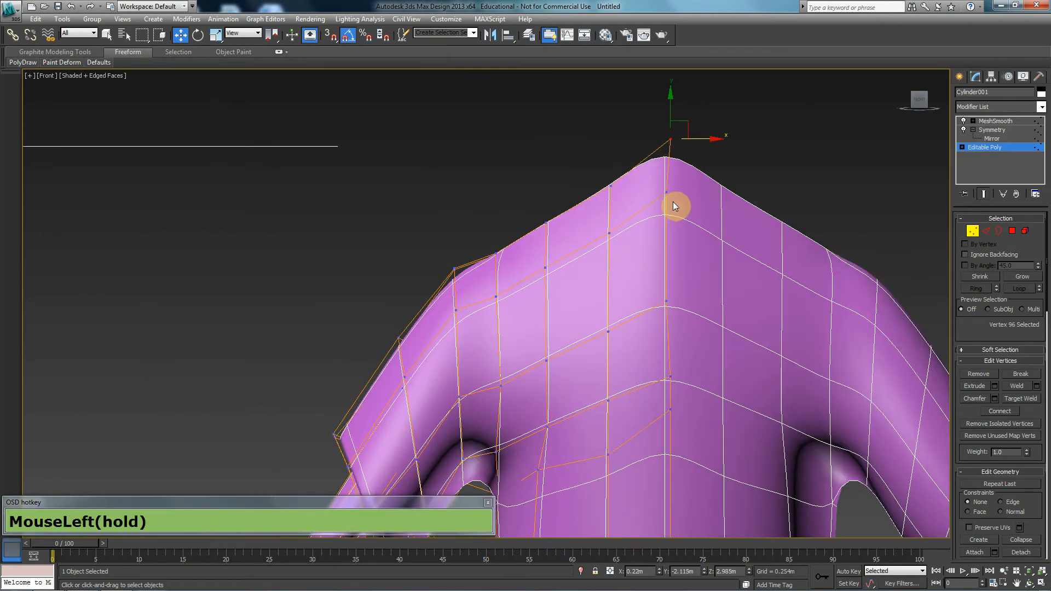
key(ctrl)
drag(682, 154, 644, 262)
click(984, 194)
middle_drag(722, 247, 679, 250)
scroll(668, 275, up, 2)
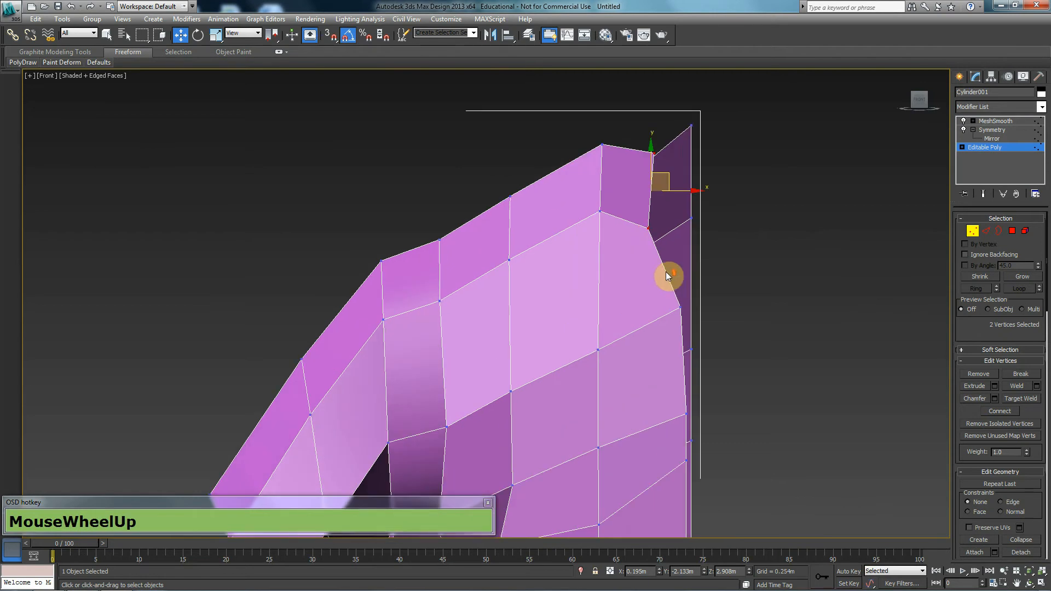
Step: Target weld the upper front collar vertex onto the vertex below it and display the smoothed end result
click(902, 310)
click(1020, 398)
click(655, 152)
click(648, 230)
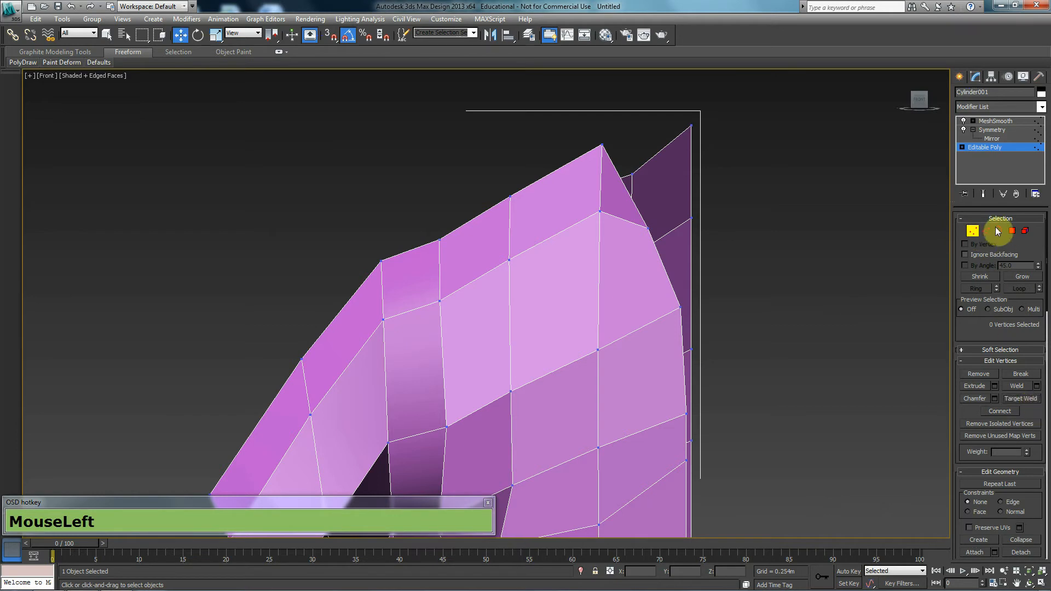
click(984, 194)
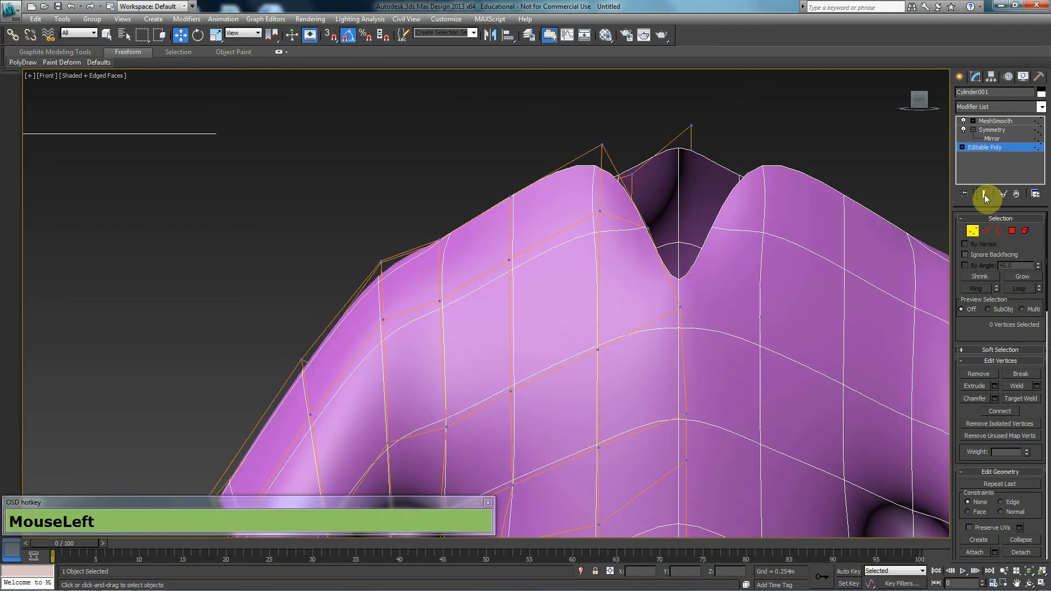
Step: In the front view, lower the collar vertex beside the V-neck and shift the vertex at the V toward the center
click(650, 226)
click(602, 146)
drag(601, 120, 602, 190)
ctrl+click(601, 206)
click(648, 228)
drag(667, 216, 687, 253)
Step: Frame the collar in the perspective view and fine-tune a front collar vertex beside the V-neck
key(p)
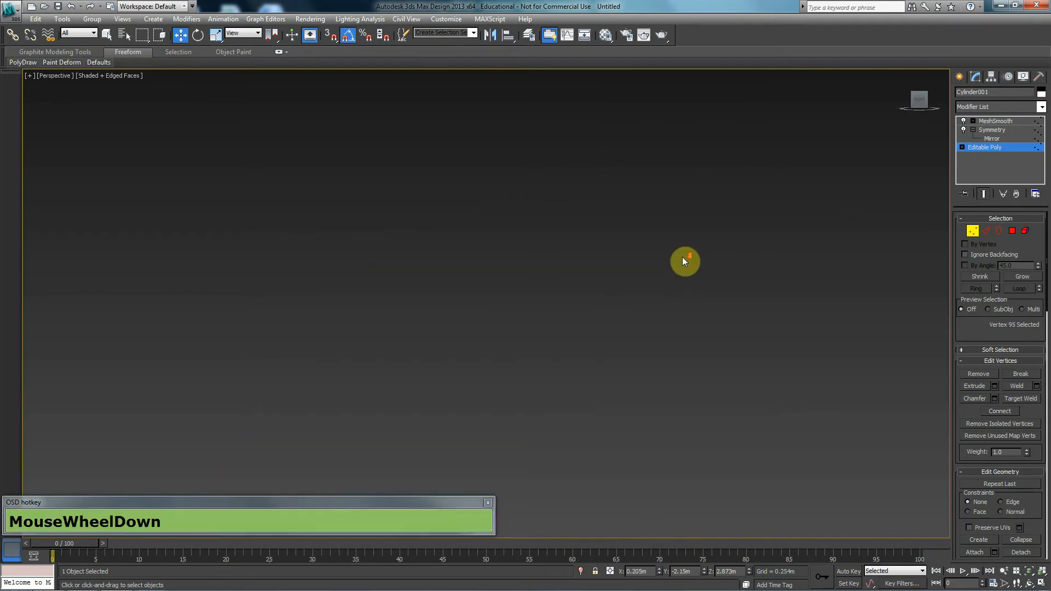
key(z)
scroll(602, 307, down, 2)
scroll(581, 309, down, 5)
alt+middle_drag(490, 329, 498, 361)
click(495, 382)
click(498, 362)
drag(499, 362, 498, 369)
Step: From behind the shirt, adjust the heights of the back collar vertices to smooth the rear neckline
alt+middle_drag(498, 368, 533, 368)
scroll(525, 365, up, 3)
click(499, 314)
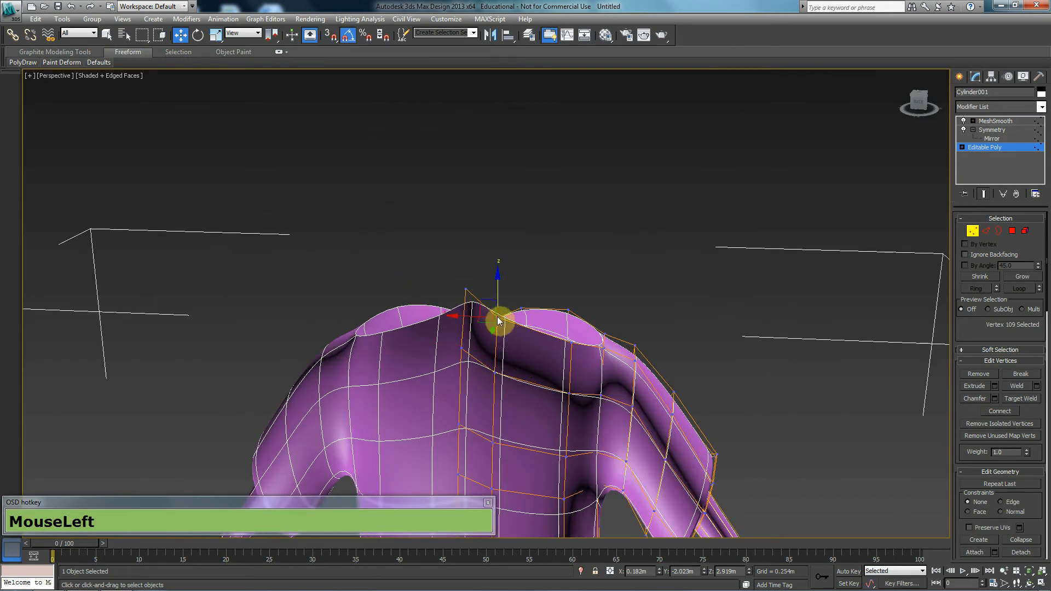
drag(498, 298, 467, 279)
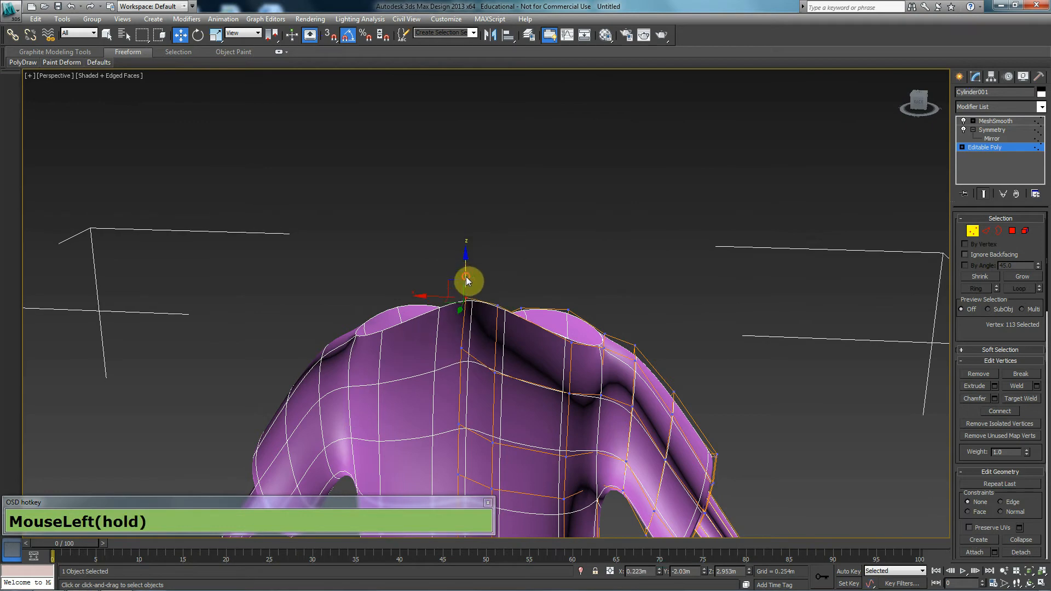
click(574, 331)
drag(573, 316, 571, 341)
alt+middle_drag(571, 341, 596, 406)
Step: In Edge level on the base mesh, bridge opposing front and back neckline edges to close the collar opening over the shoulder
click(989, 231)
click(984, 194)
alt+middle_drag(632, 361, 558, 376)
click(526, 403)
scroll(506, 405, up, 5)
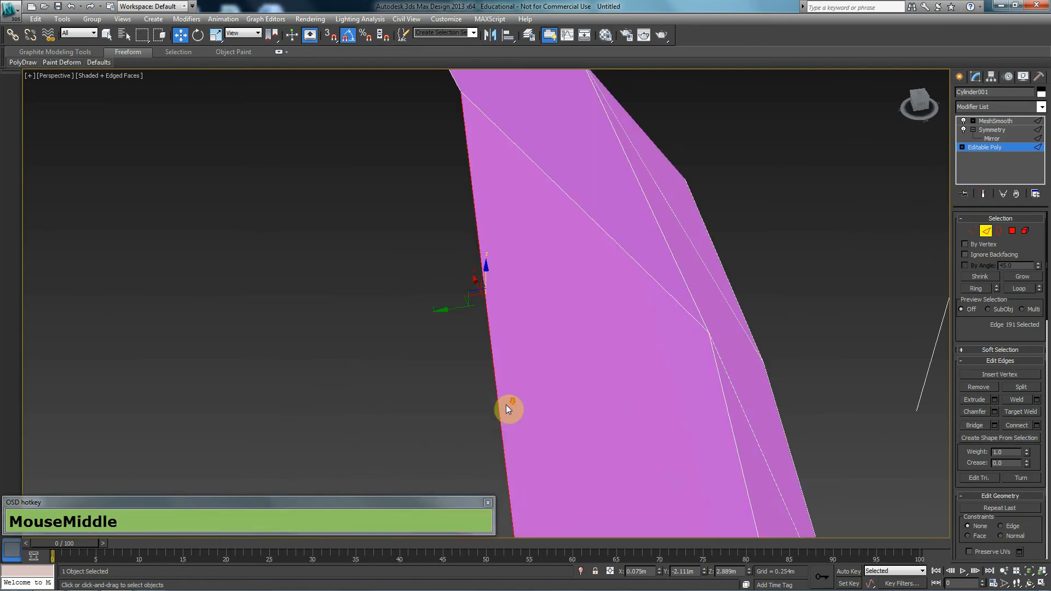
scroll(504, 408, down, 5)
middle_drag(504, 408, 532, 353)
ctrl+click(540, 333)
click(975, 425)
click(469, 301)
ctrl+click(469, 306)
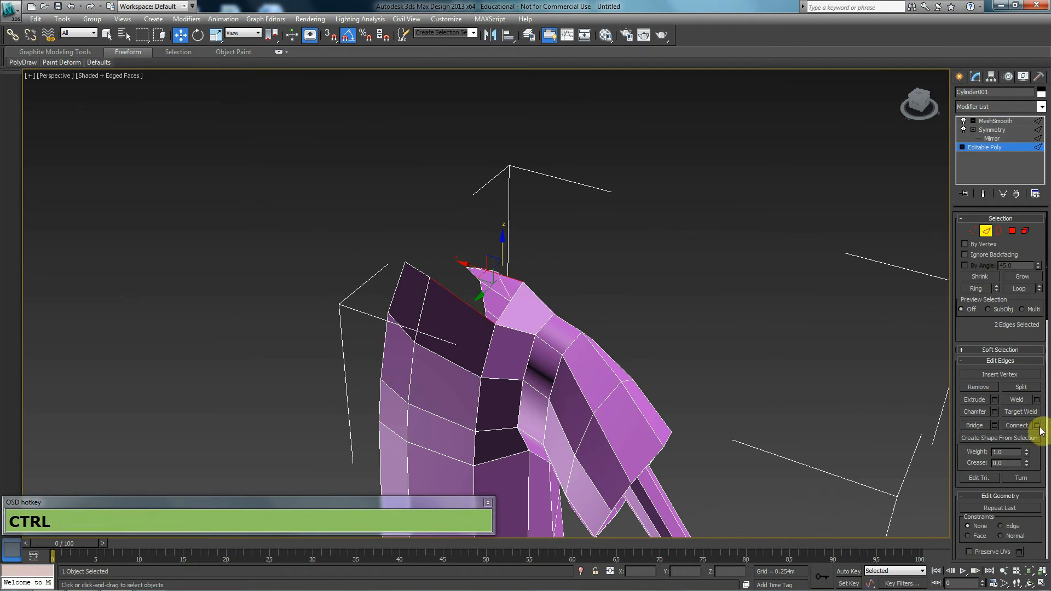
click(979, 429)
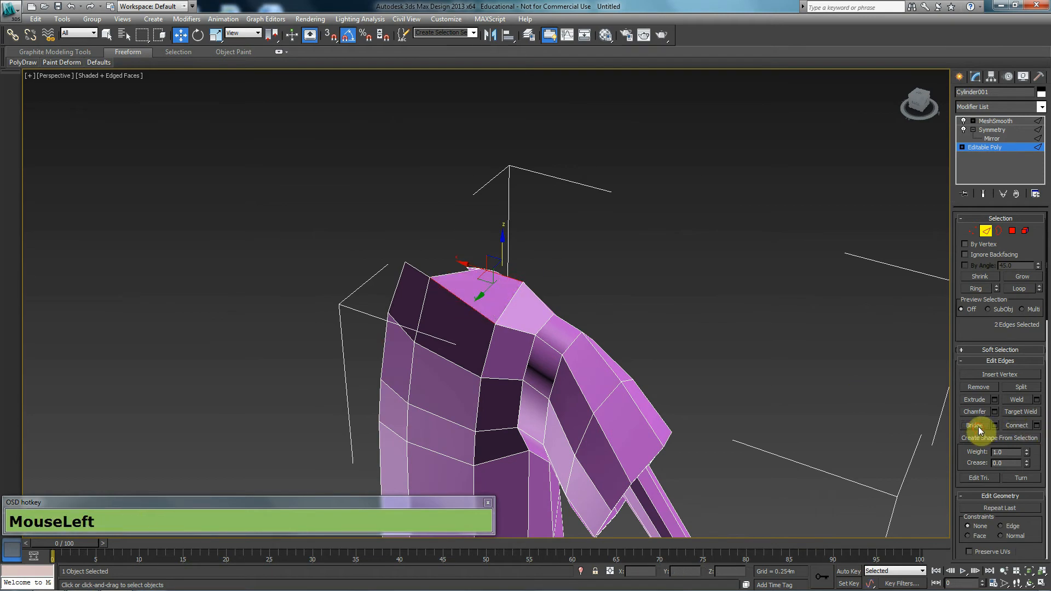
Step: Leave Edge level, restore the smoothed end result and deselect the shirt to check the finished collar
click(991, 233)
click(984, 194)
alt+middle_drag(668, 301, 486, 289)
scroll(455, 320, down, 3)
alt+middle_drag(530, 321, 554, 308)
click(568, 389)
middle_drag(568, 389, 580, 297)
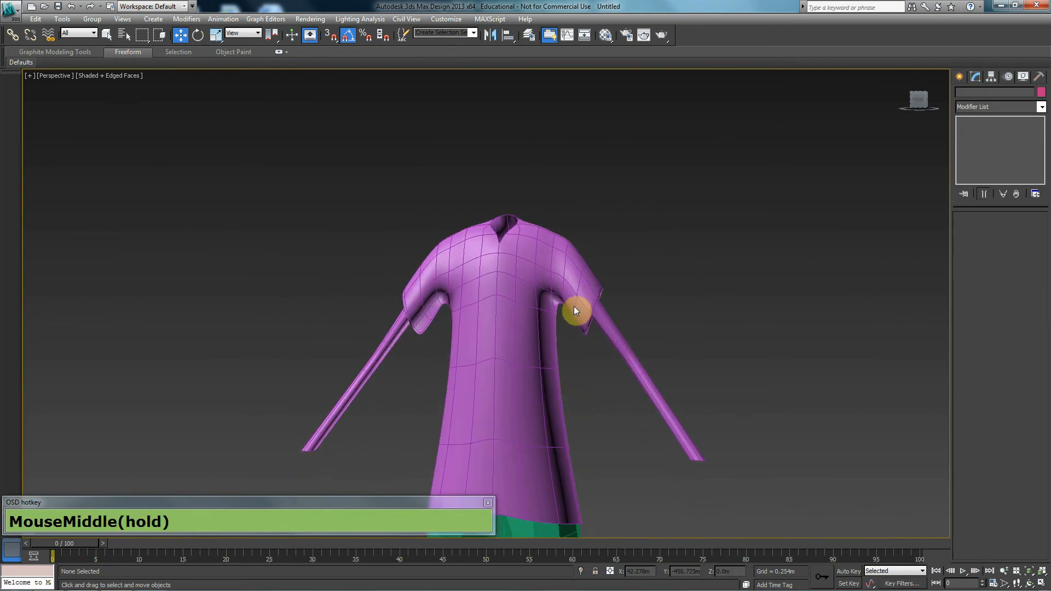
Step: Examine the character's shirt, arms, shorts and legs from several angles, and open the standard primitives for object creation
click(521, 437)
alt+middle_drag(521, 436, 577, 345)
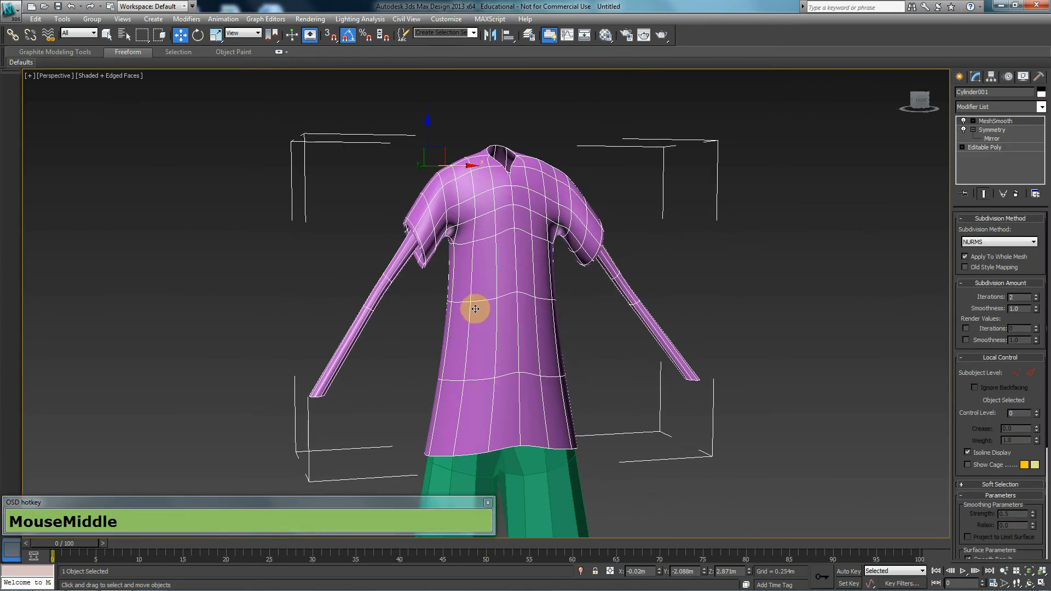
alt+middle_drag(468, 316, 494, 357)
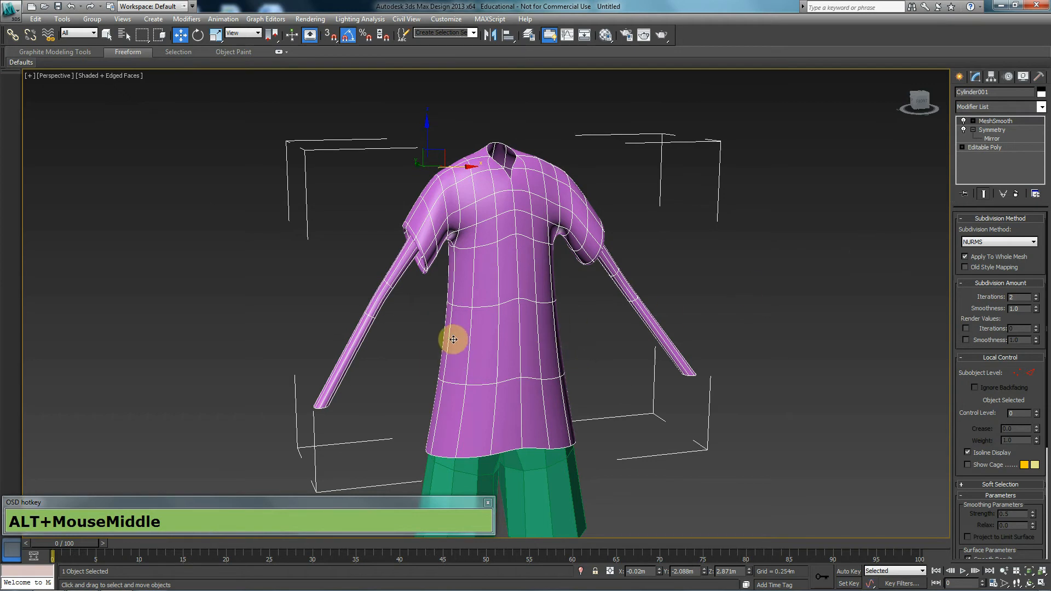
alt+middle_drag(500, 425, 529, 262)
click(959, 76)
click(636, 271)
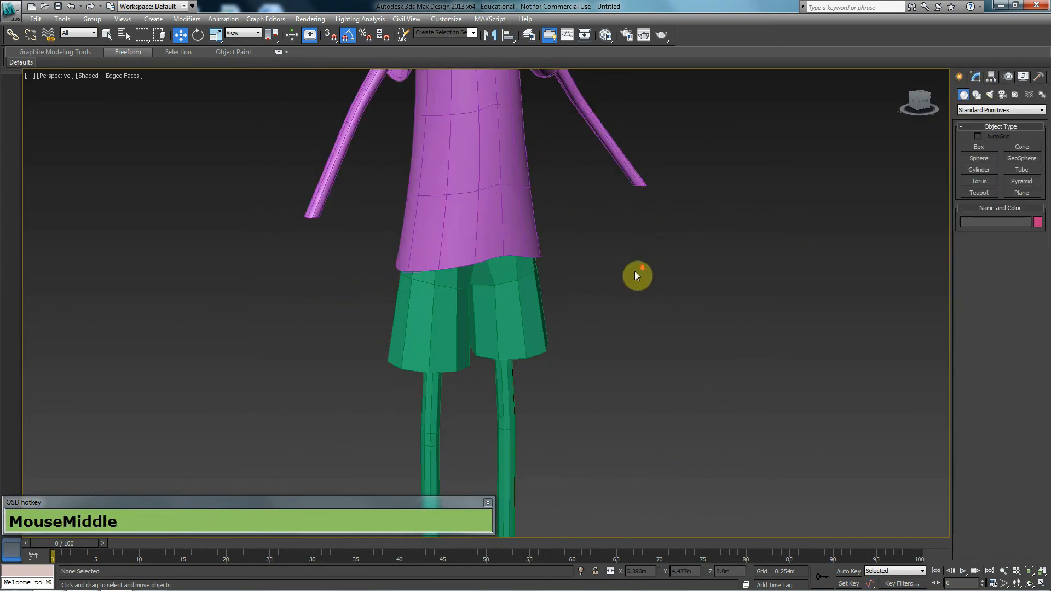
scroll(636, 271, down, 5)
alt+middle_drag(580, 298, 521, 241)
click(530, 261)
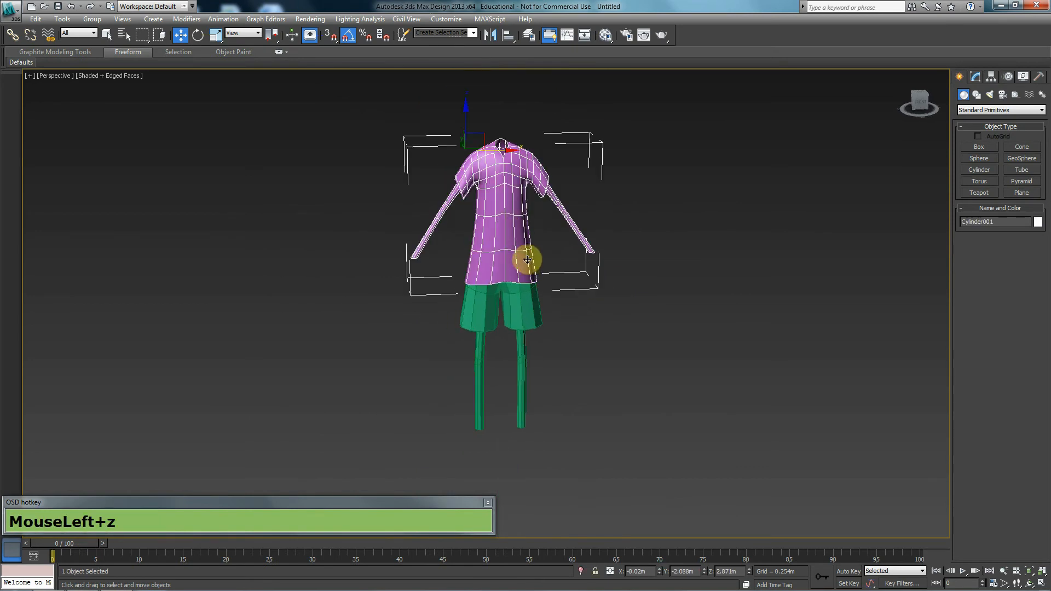
key(z)
scroll(526, 256, down, 4)
alt+middle_drag(508, 292, 510, 281)
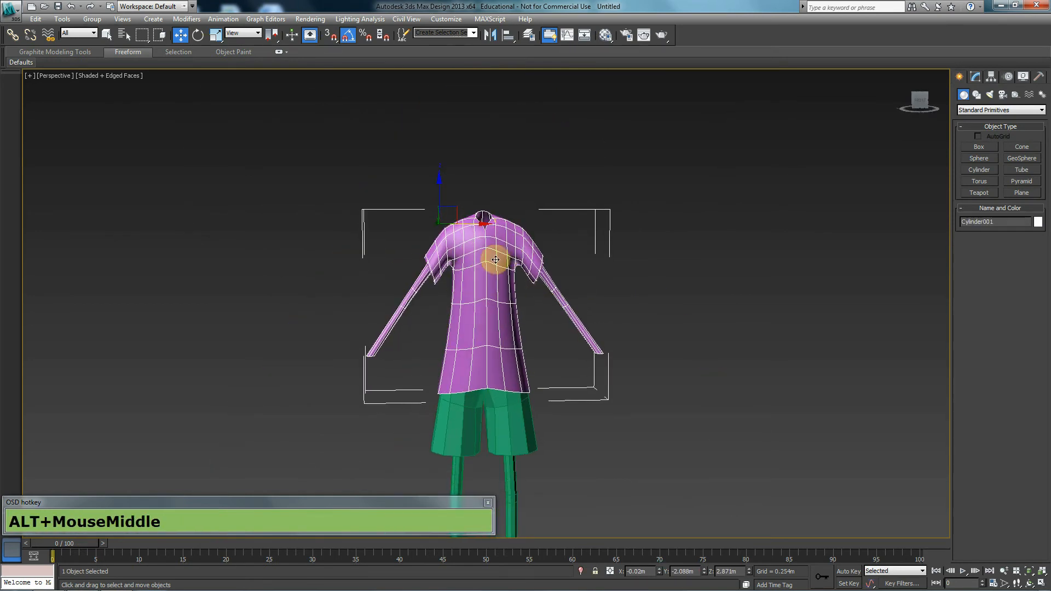
Step: At the Edge level of the shirt's Editable Poly, select the lowest edge loops and raise the hem to shorten the shirt
middle_drag(514, 336, 514, 291)
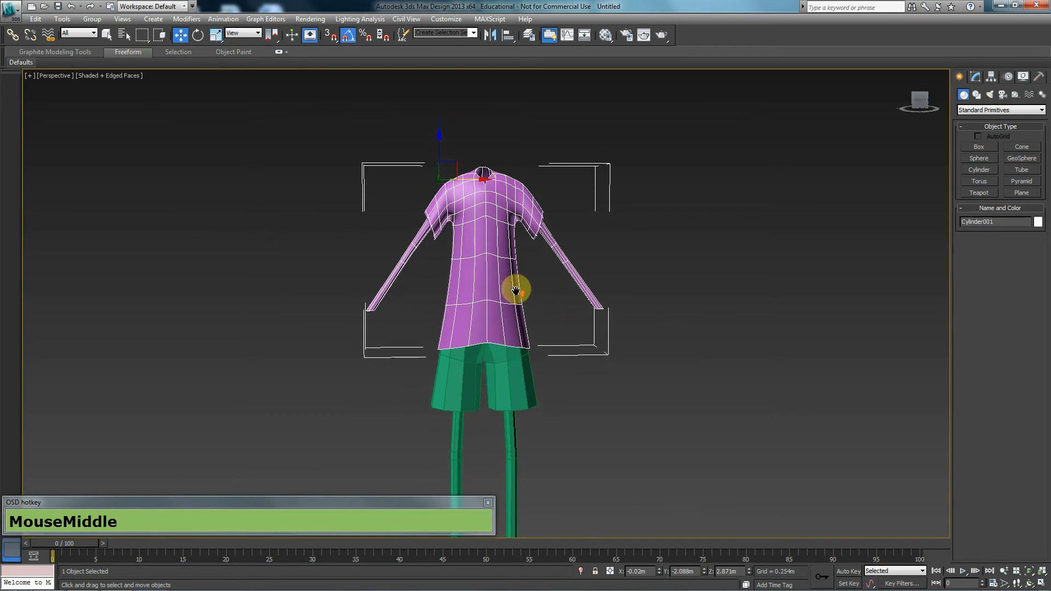
scroll(527, 360, up, 3)
click(975, 77)
click(986, 147)
click(990, 231)
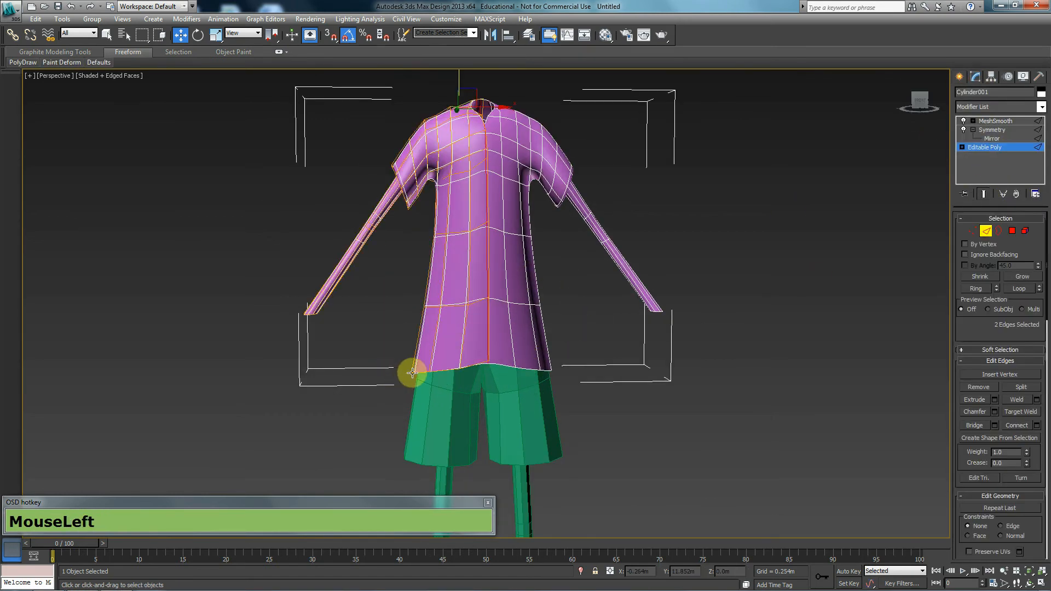
double_click(472, 367)
drag(438, 336, 448, 239)
ctrl+double_click(480, 302)
mouse_move(474, 296)
alt+middle_down()
mouse_move(591, 285)
mouse_move(472, 291)
alt+middle_up()
click(987, 233)
Step: Select the shorts and legs object and move it up so its waist tucks under the shortened shirt hem
click(453, 357)
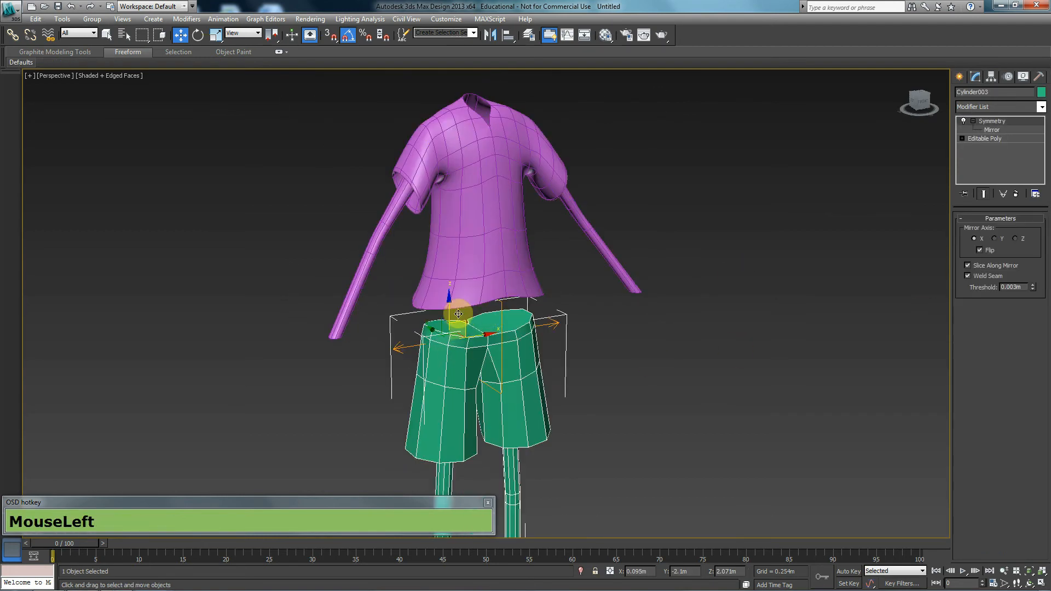
mouse_move(446, 301)
mouse_down()
mouse_move(447, 277)
mouse_move(454, 286)
mouse_up()
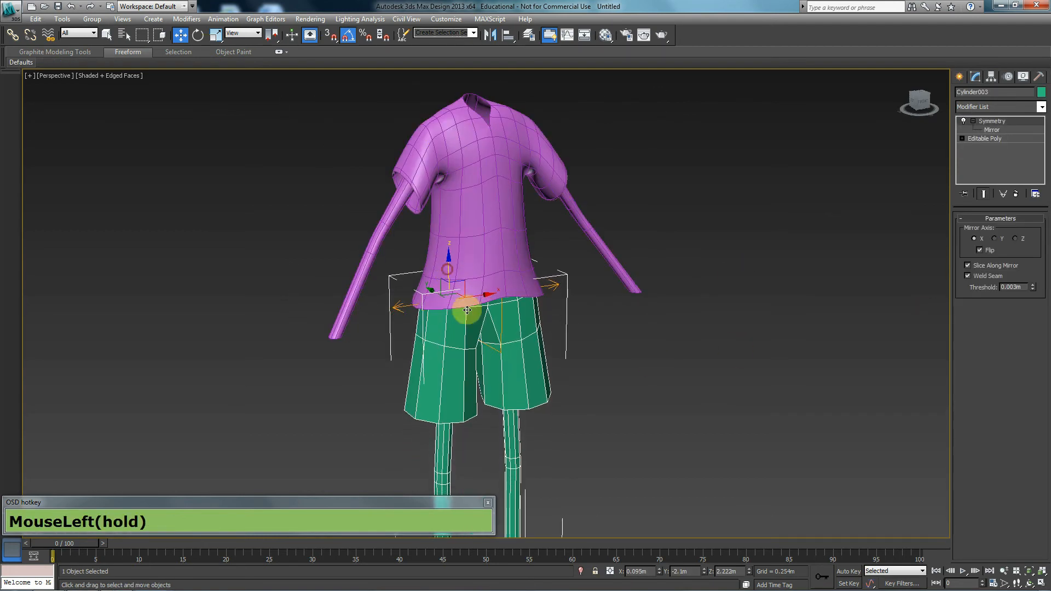
alt+middle_drag(455, 287, 425, 307)
scroll(435, 350, down, 4)
scroll(493, 374, up, 2)
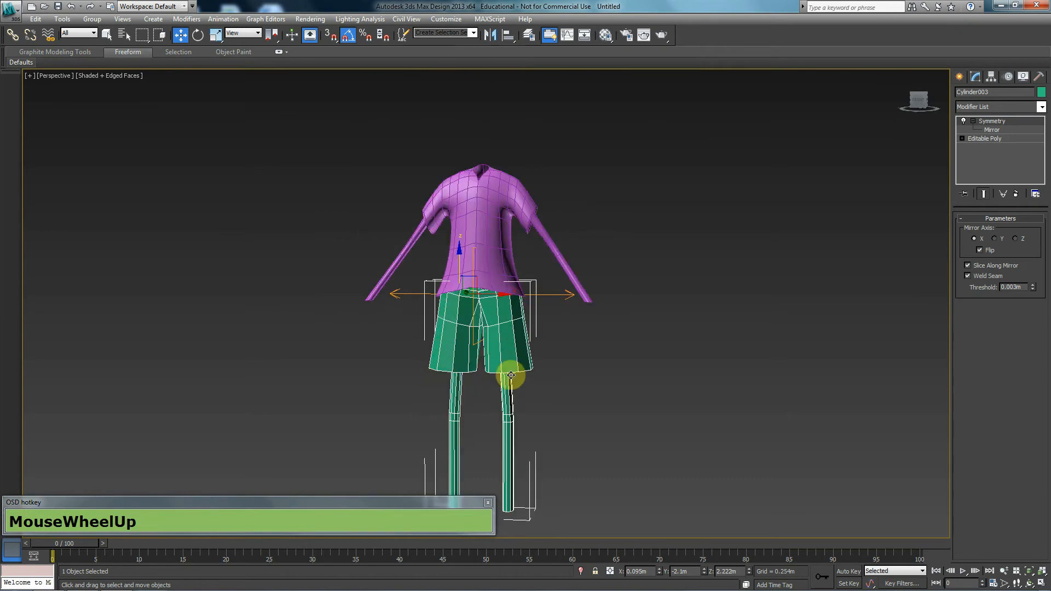
Step: Scale the shorts and legs down along their vertical axis, and deselect them to check the body proportions
key(r)
drag(457, 245, 464, 299)
alt+middle_drag(498, 305, 573, 352)
click(558, 389)
alt+middle_drag(558, 388, 500, 387)
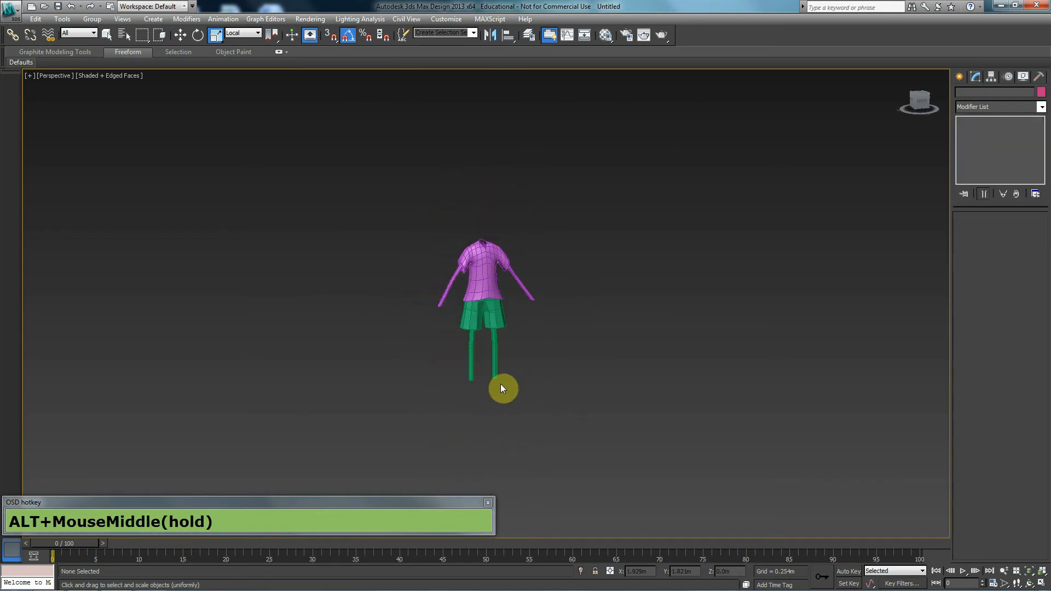
Step: At the Polygon level of the shorts' Editable Poly, region-select the shorts polygons together with the upper legs
scroll(500, 387, up, 3)
click(454, 324)
scroll(458, 326, up, 1)
alt+middle_drag(540, 329, 623, 323)
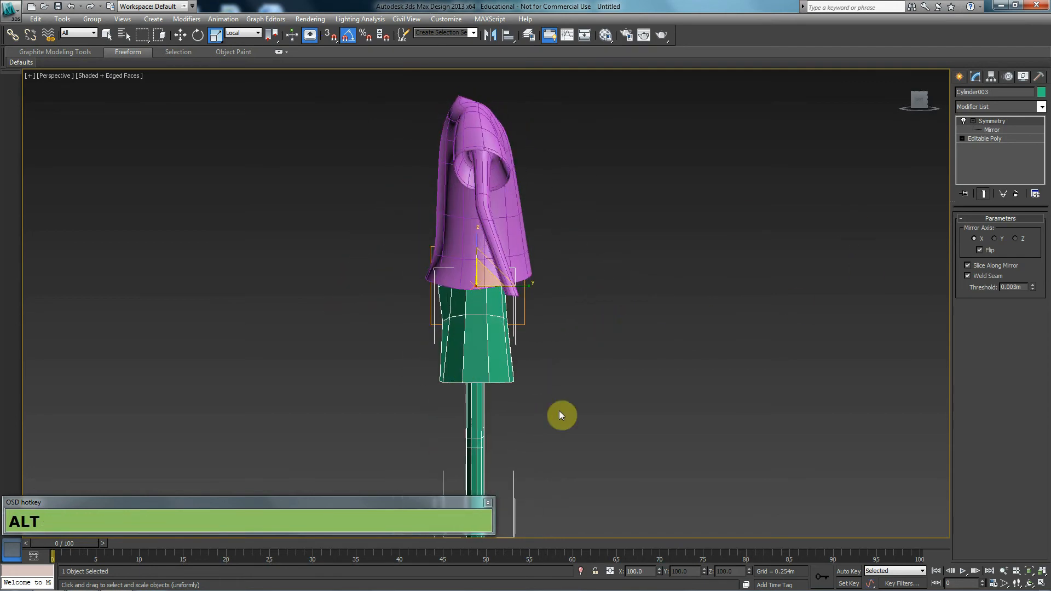
middle_drag(711, 308, 744, 179)
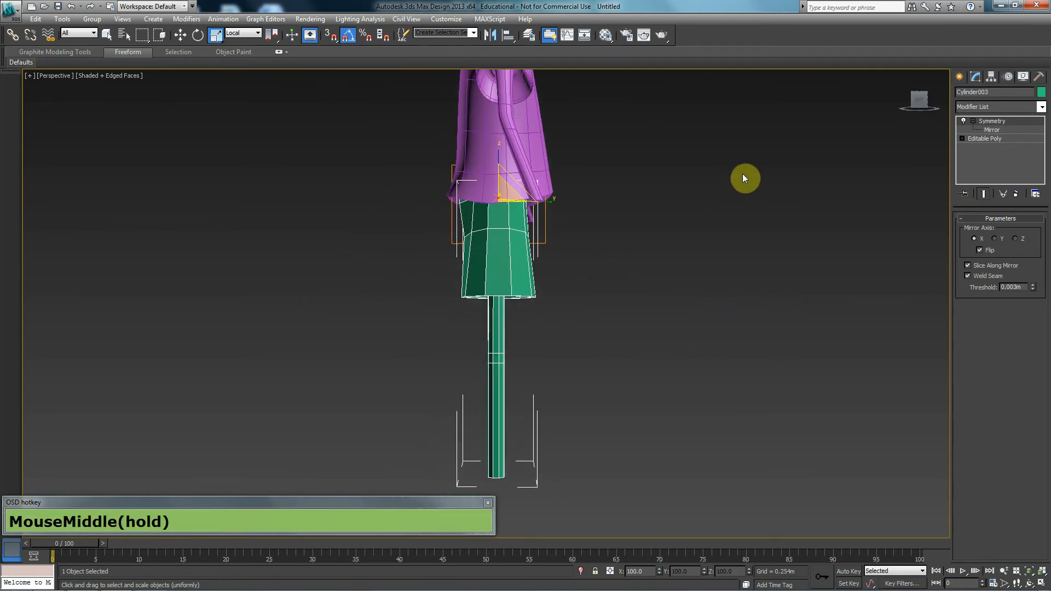
alt+middle_drag(648, 268, 594, 246)
click(994, 138)
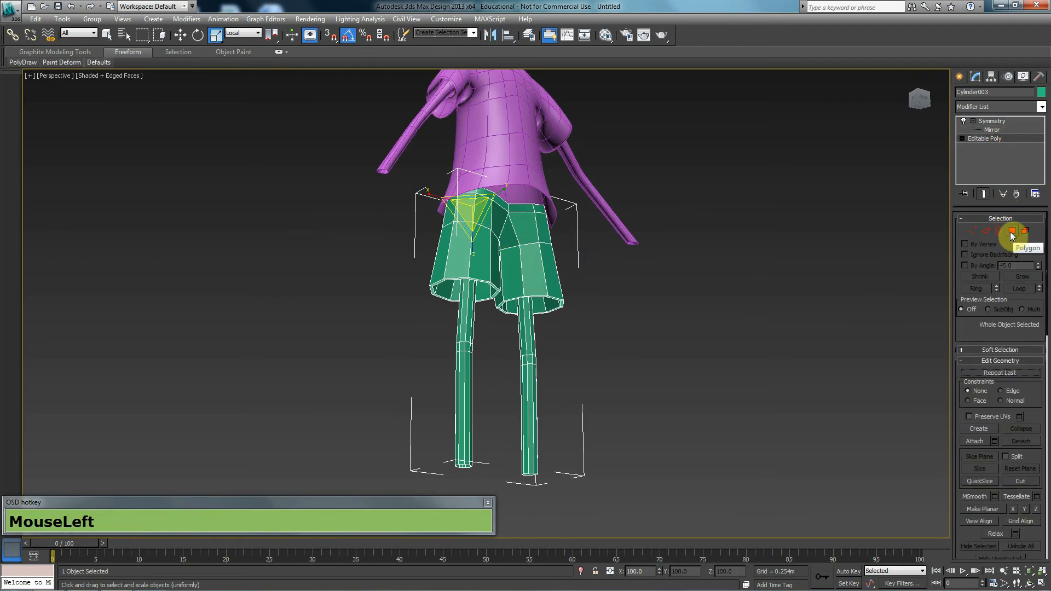
click(1012, 232)
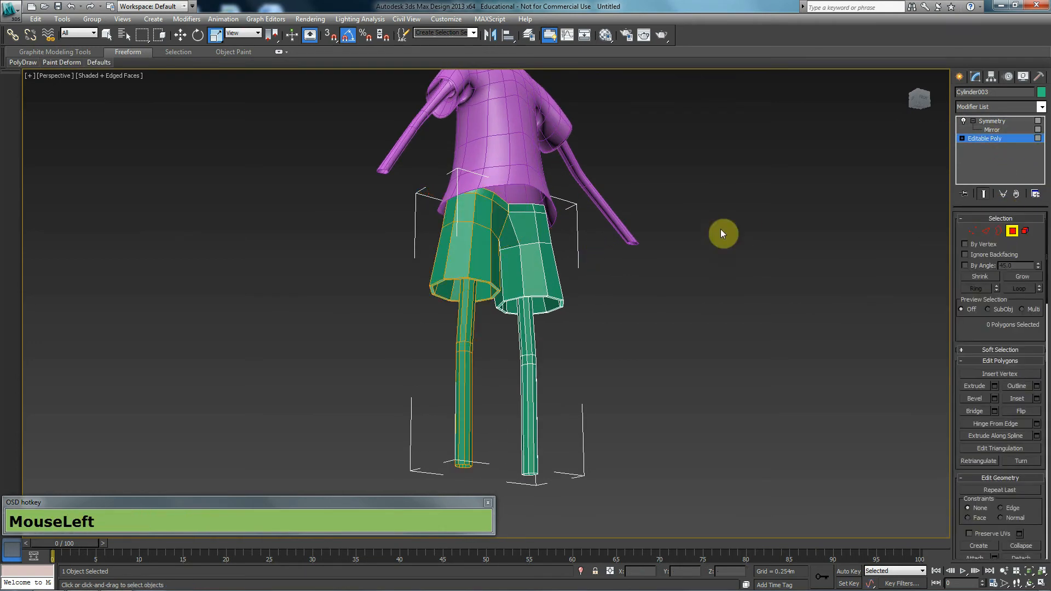
drag(680, 144, 376, 262)
Step: Try to remove the leg polygons from the selection in the front view
key(f)
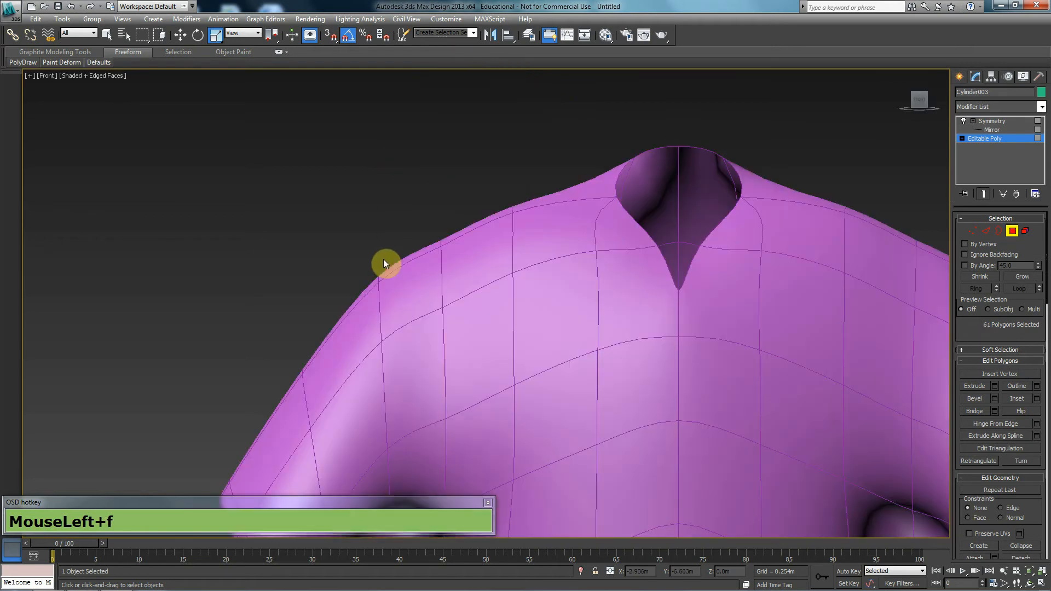
middle_drag(556, 376, 537, 111)
scroll(563, 367, down, 4)
middle_drag(565, 370, 610, 107)
scroll(610, 107, down, 2)
alt+drag(523, 454, 472, 383)
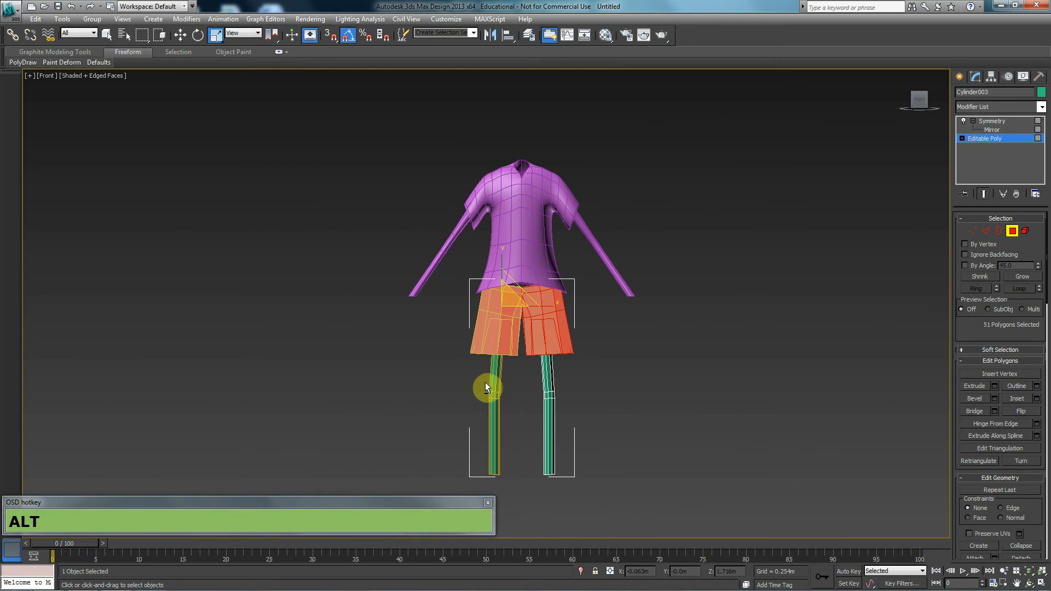
key(alt+p)
alt+middle_drag(507, 354, 591, 272)
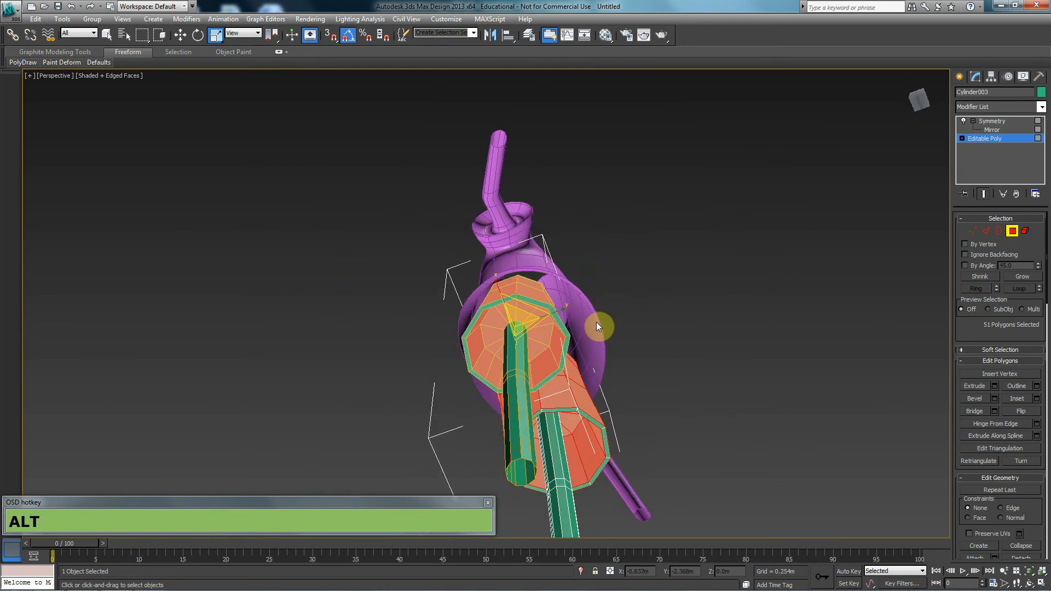
key(ctrl+z)
Step: Reselect the shorts polygons in the front view, excluding the leg polygons, and inspect the selection from below and the side
key(f)
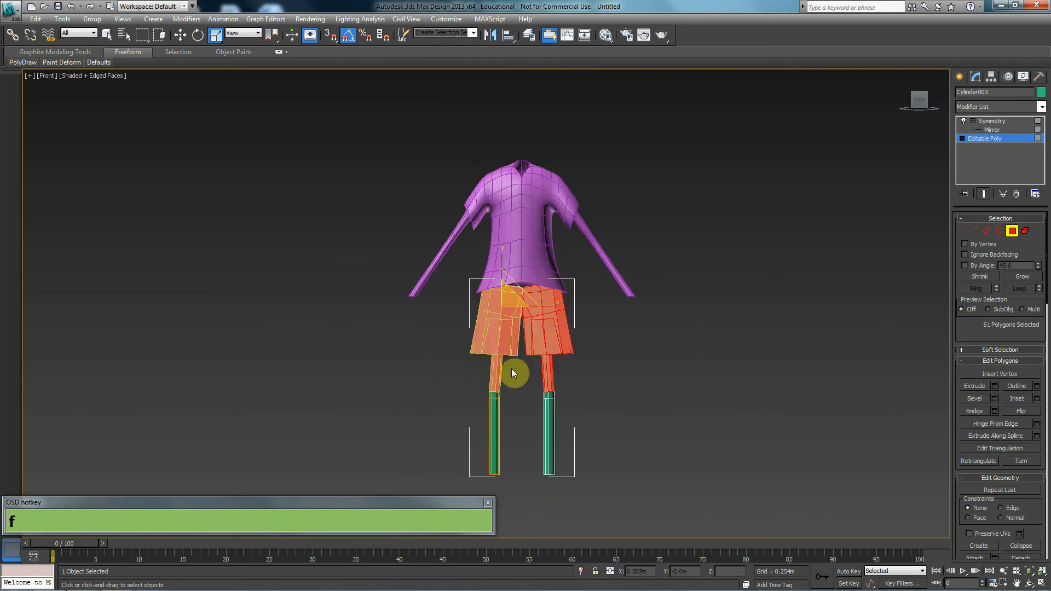
drag(443, 269, 530, 335)
drag(607, 367, 586, 369)
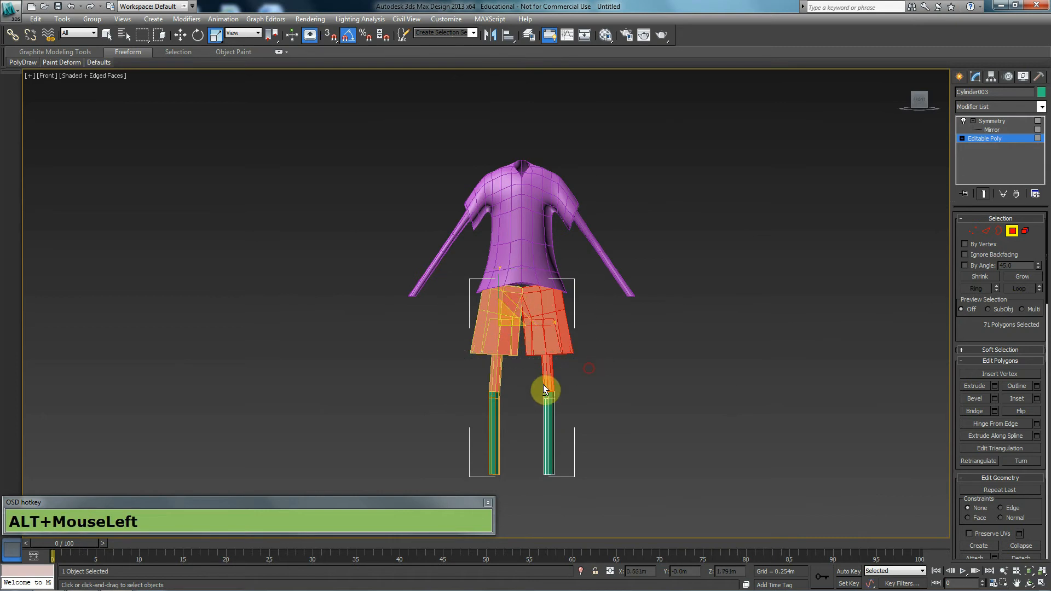
key(alt+p)
key(z)
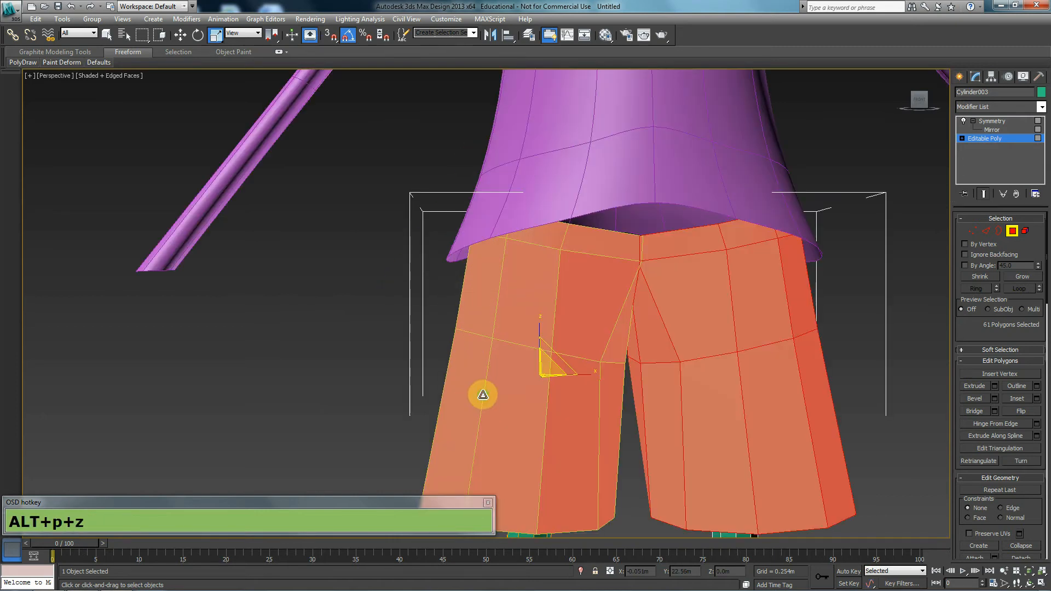
scroll(481, 394, down, 3)
alt+middle_drag(480, 394, 445, 207)
alt+middle_drag(486, 279, 483, 339)
Step: Add an FFD 4x4x4 modifier to the selected shorts polygons and enter its Control Points level
click(1005, 106)
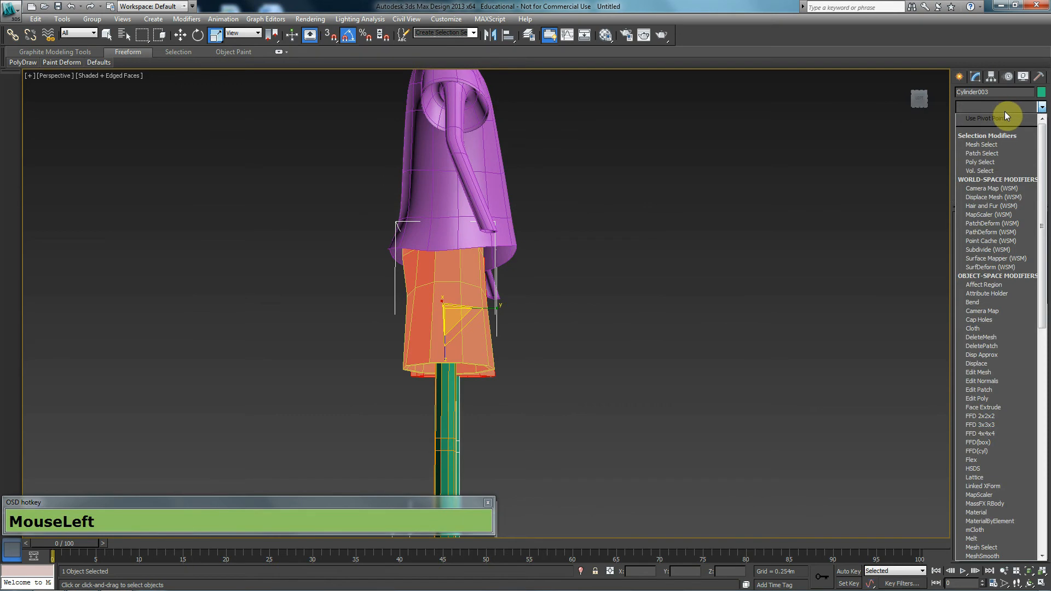
key(f)
key(Down)
key(Down)
key(Return)
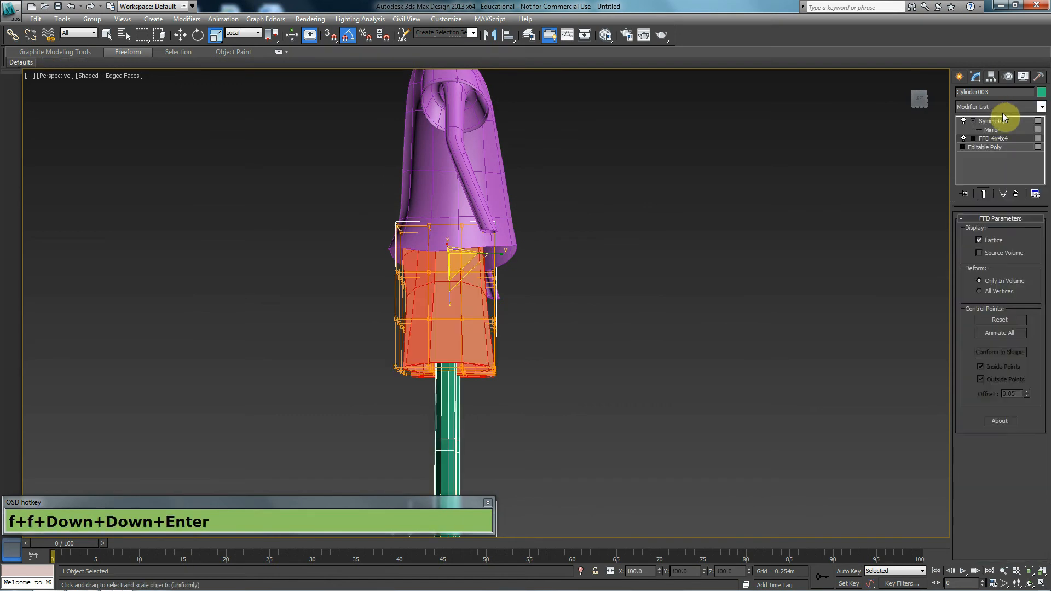
click(973, 139)
click(984, 146)
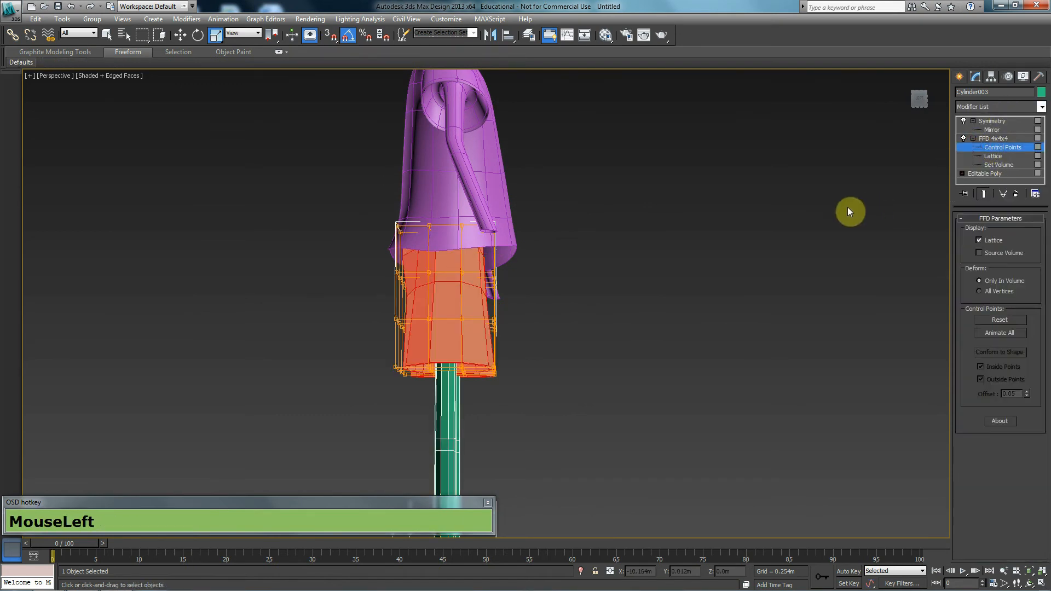
Step: In the left wireframe view, pull the front lattice control points outward from waist to hem to widen the shorts forward
key(l)
middle_click(592, 287)
scroll(592, 287, down, 3)
key(F3)
drag(518, 210, 468, 278)
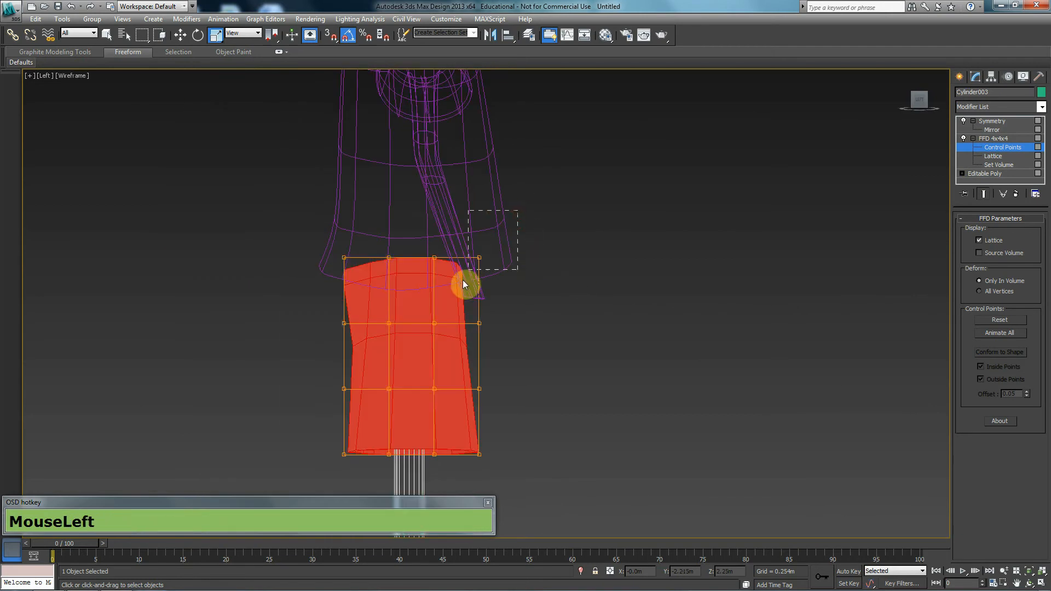
drag(534, 236, 549, 234)
drag(451, 243, 493, 235)
drag(470, 316, 578, 320)
drag(491, 380, 551, 421)
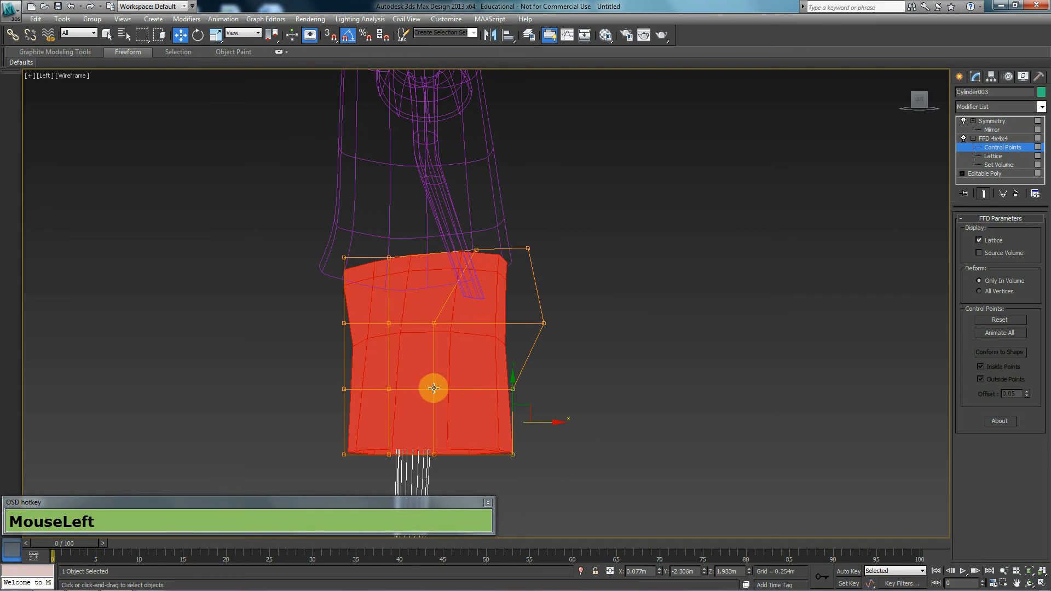
Step: Pull the back column of lattice control points outward to give the shorts a fuller seat and a wider back hem
middle_drag(434, 392, 452, 368)
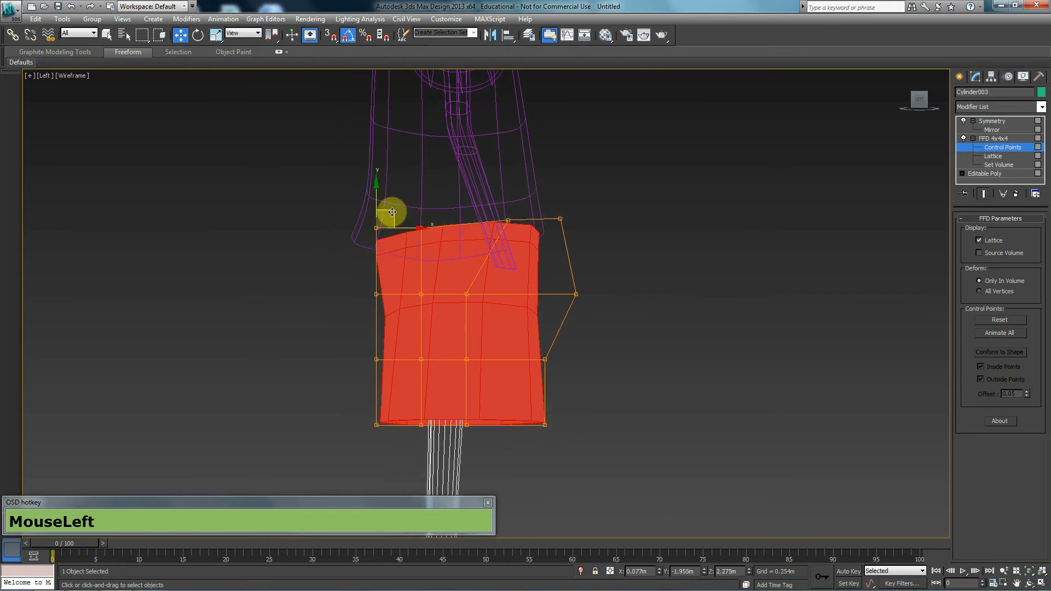
drag(390, 212, 382, 220)
click(377, 294)
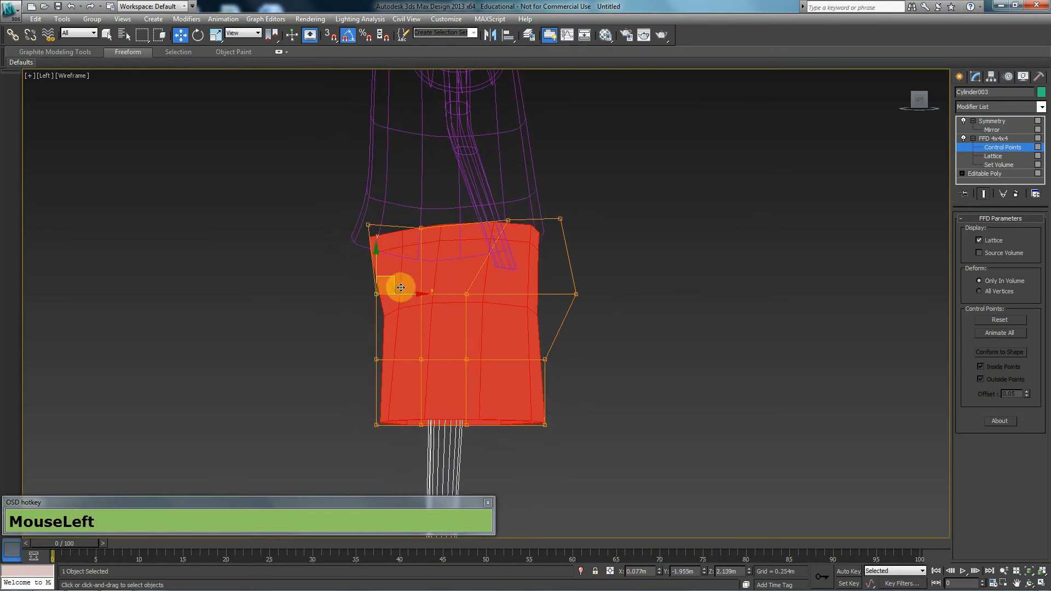
drag(392, 280, 363, 273)
click(376, 360)
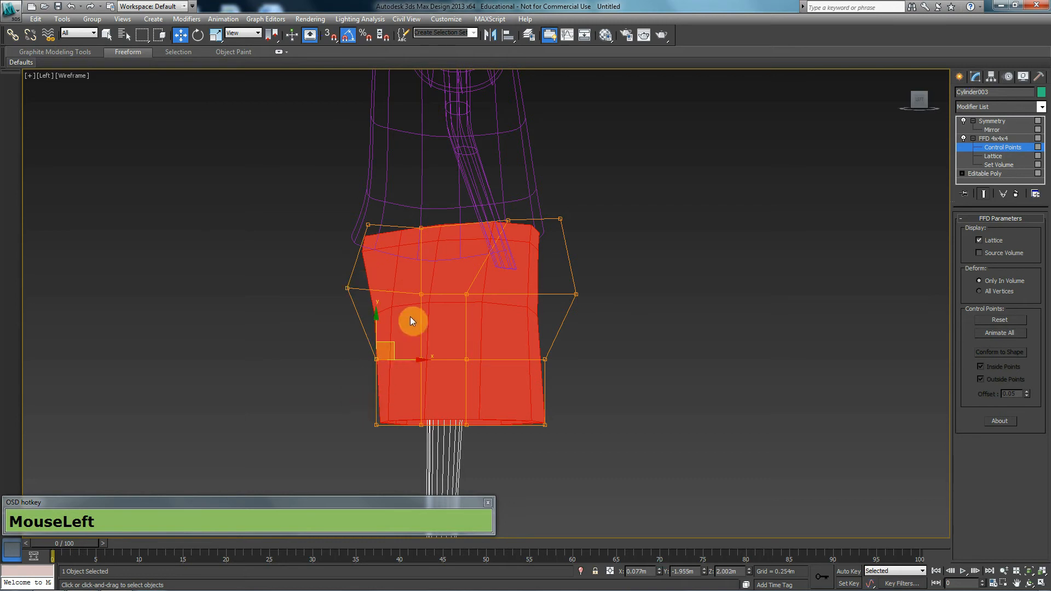
drag(364, 425, 365, 430)
drag(394, 374, 357, 368)
Step: Spread the two inner columns of lattice control points below the waist apart, one toward the front and one toward the back
drag(456, 375, 457, 438)
drag(483, 346, 507, 344)
key(F3)
key(F3)
drag(437, 281, 393, 458)
drag(437, 344, 430, 343)
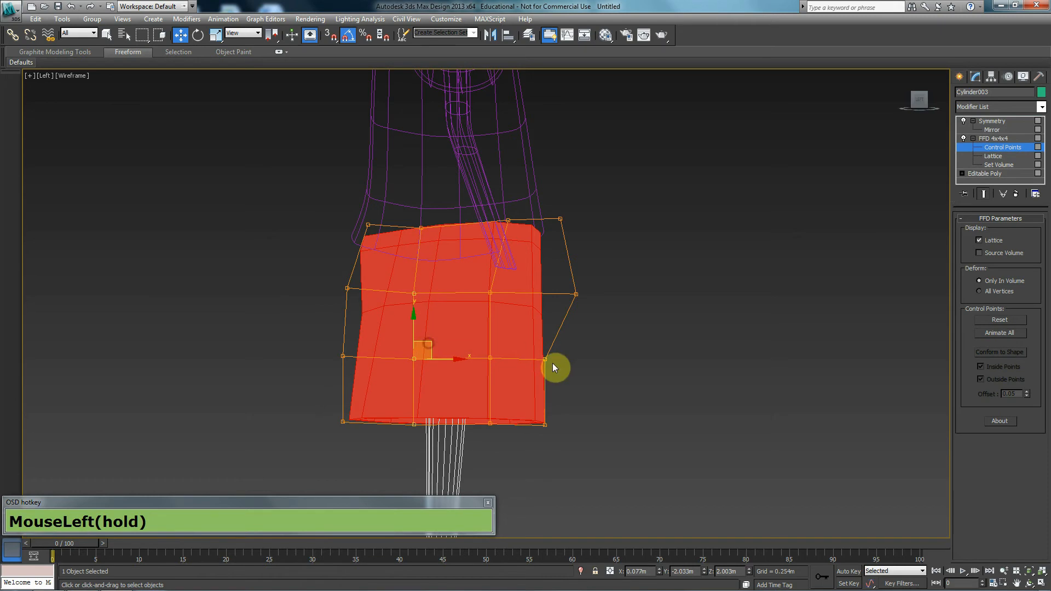
Step: Move the lower front lattice control points outward and lower the front hem corner to refine the shorts' profile
middle_drag(551, 413, 570, 393)
click(560, 406)
drag(534, 378, 534, 377)
drag(582, 323, 590, 322)
click(564, 404)
drag(581, 385, 567, 407)
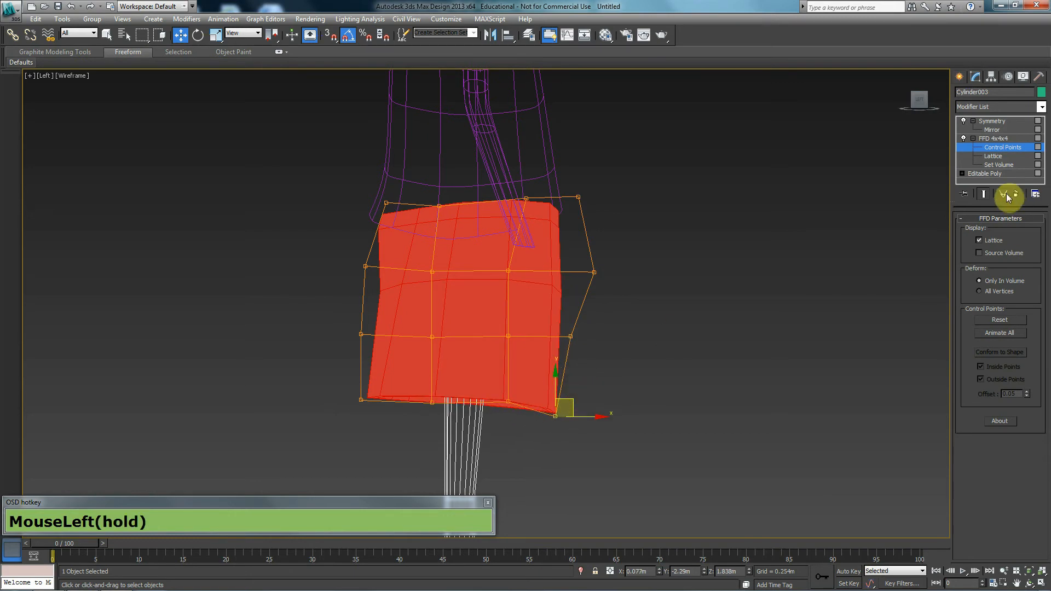
Step: Decline resaving the autobackup file and connect the ring of vertical edges on the lower shorts with two new edge loops
click(1000, 175)
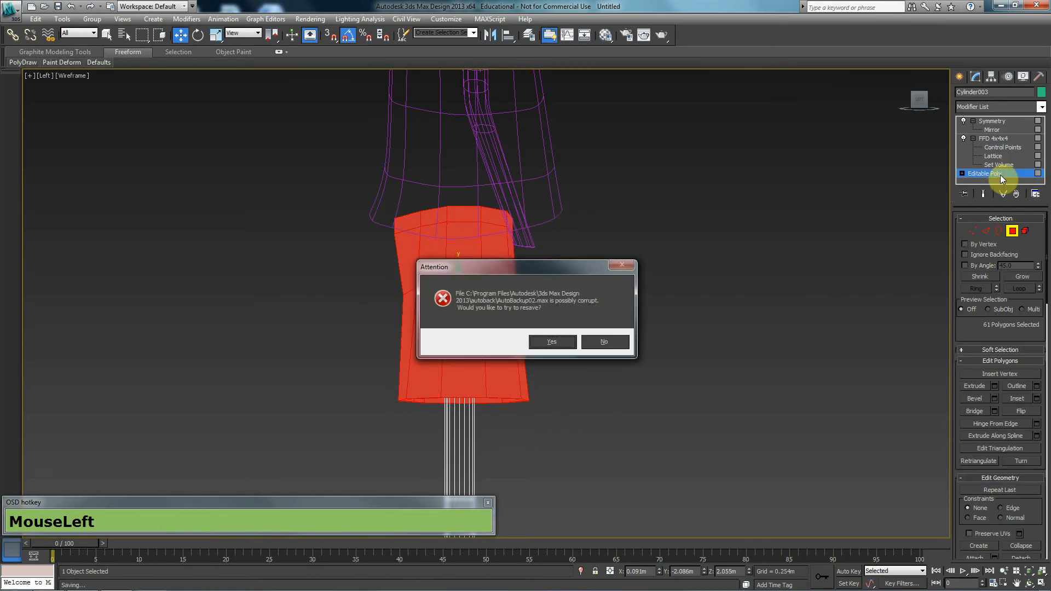
click(592, 345)
key(2)
drag(566, 332, 401, 356)
drag(585, 344, 521, 327)
key(F3)
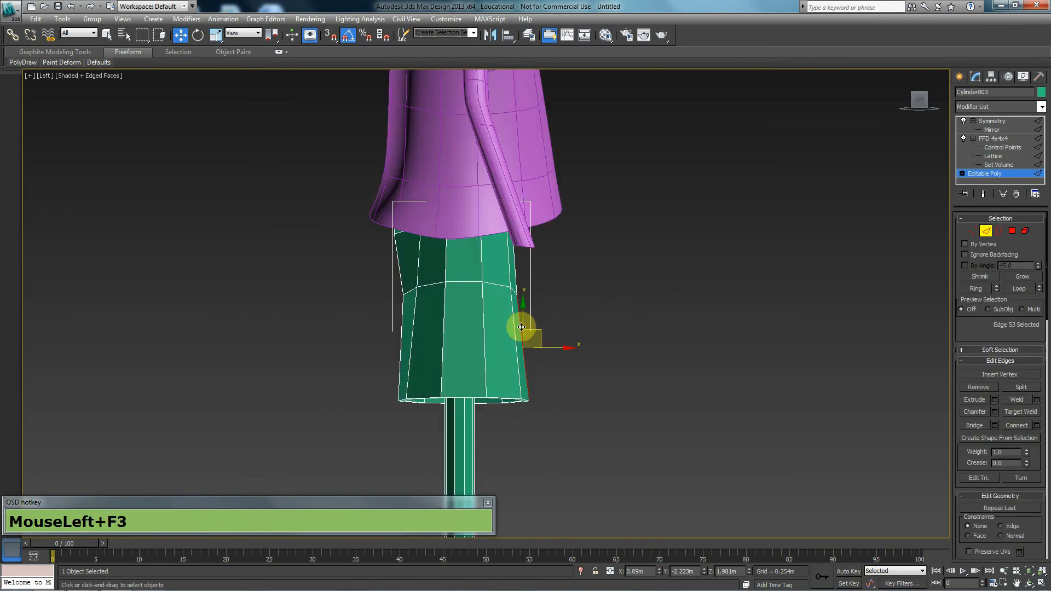
click(976, 288)
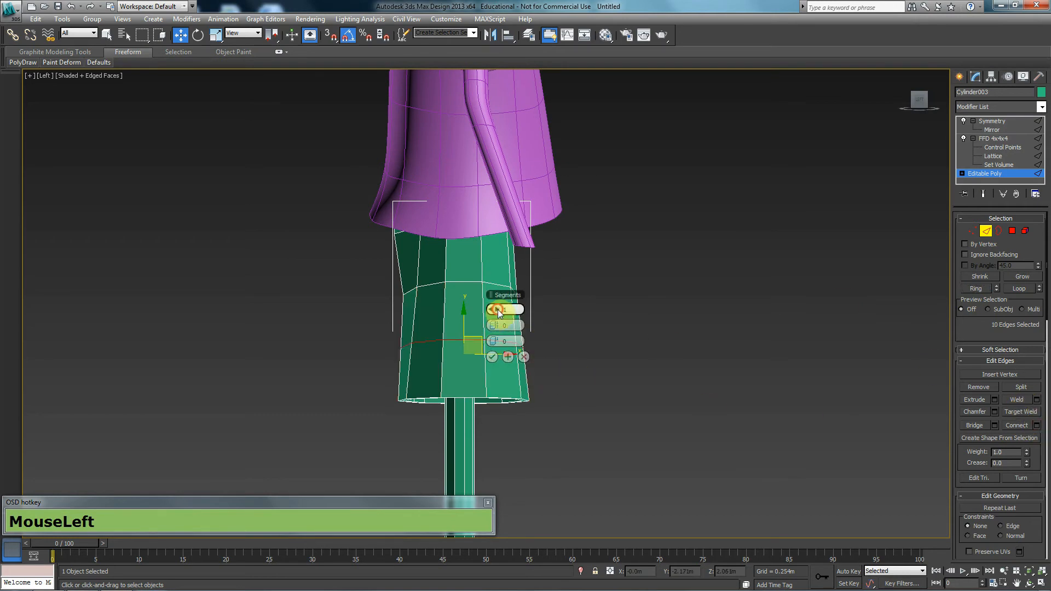
Step: Ring-select the vertical edges of the upper shorts and connect them with a single segment
click(481, 263)
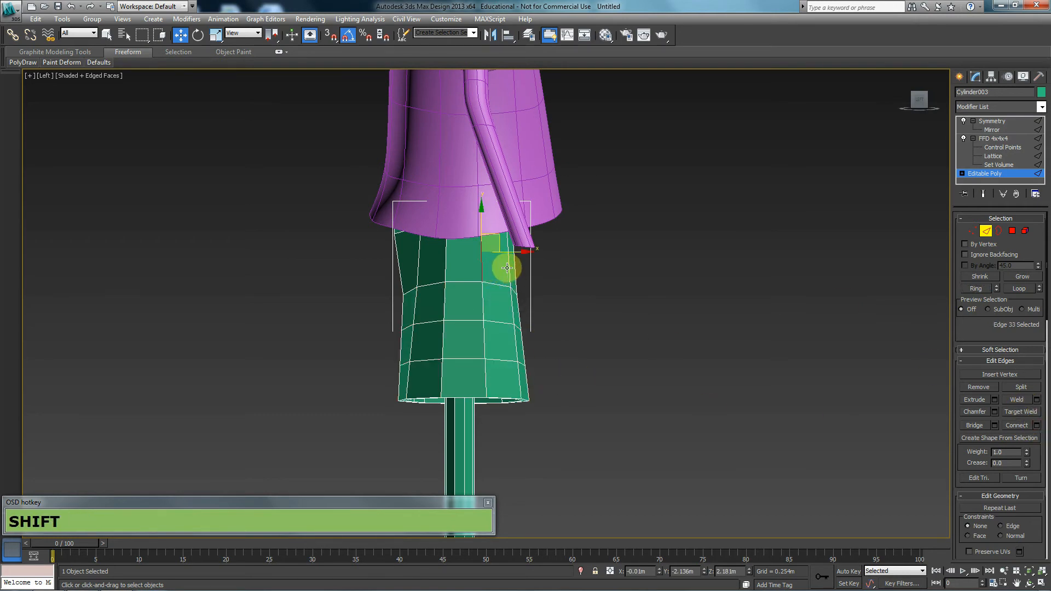
shift+click(510, 269)
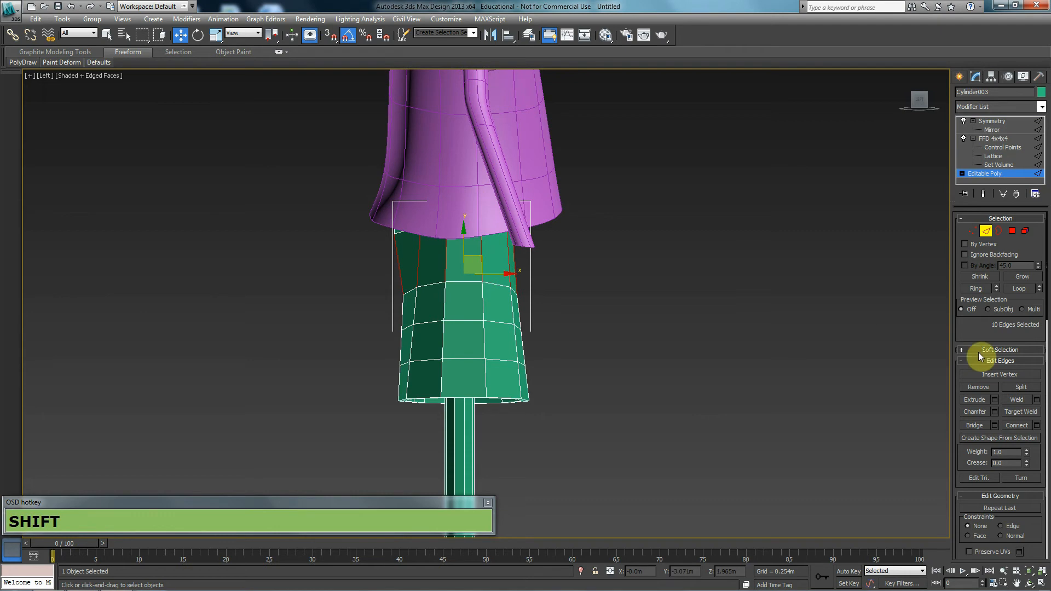
click(1038, 426)
right_click(495, 310)
click(494, 357)
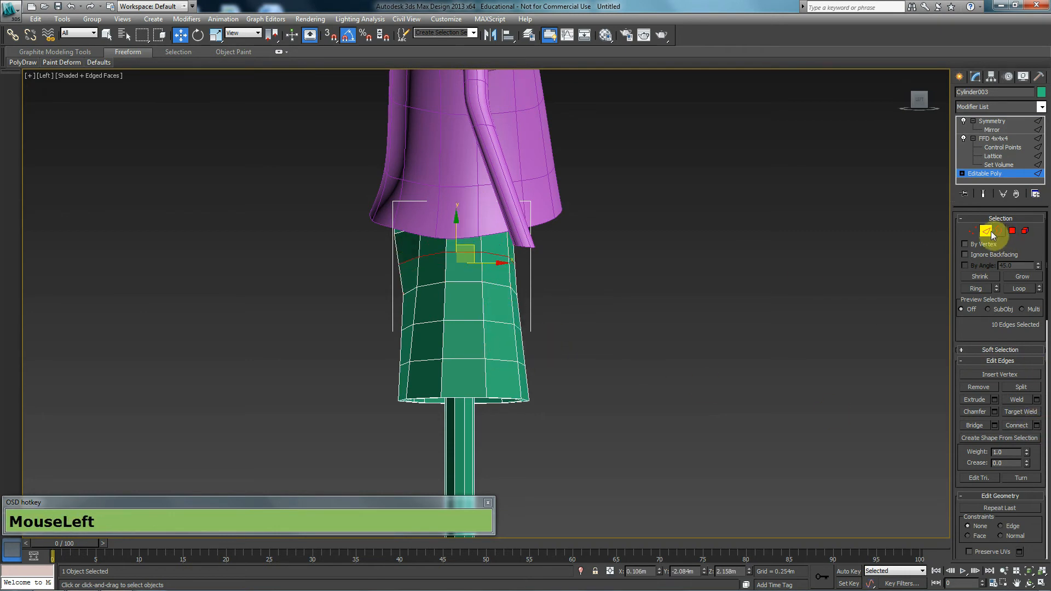
Step: Check the FFD lattice on the denser shorts, and return to the base mesh's Polygon level to restore the shorts selection
click(1007, 148)
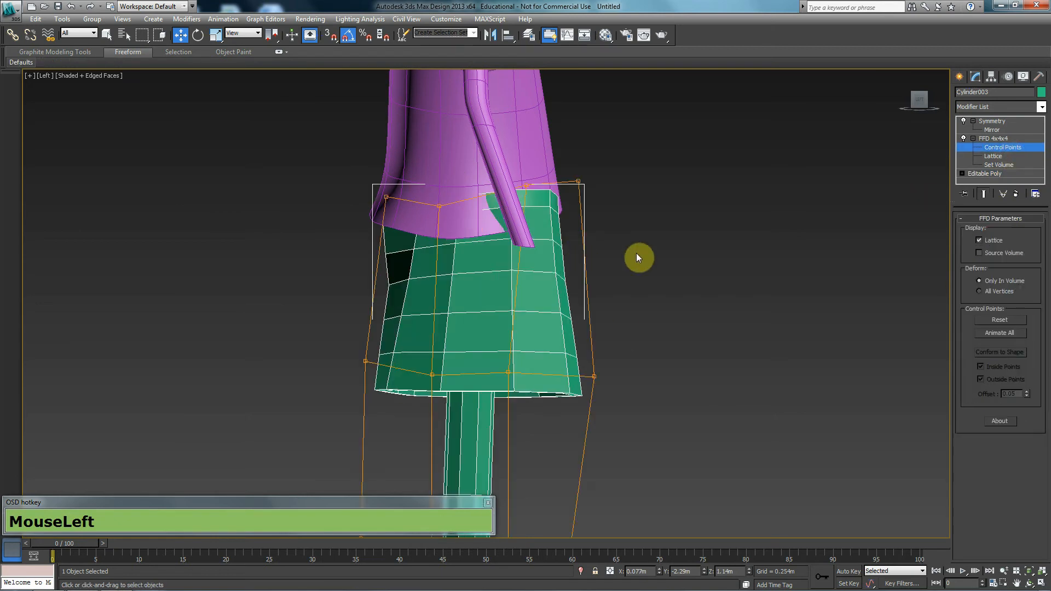
scroll(586, 356, down, 4)
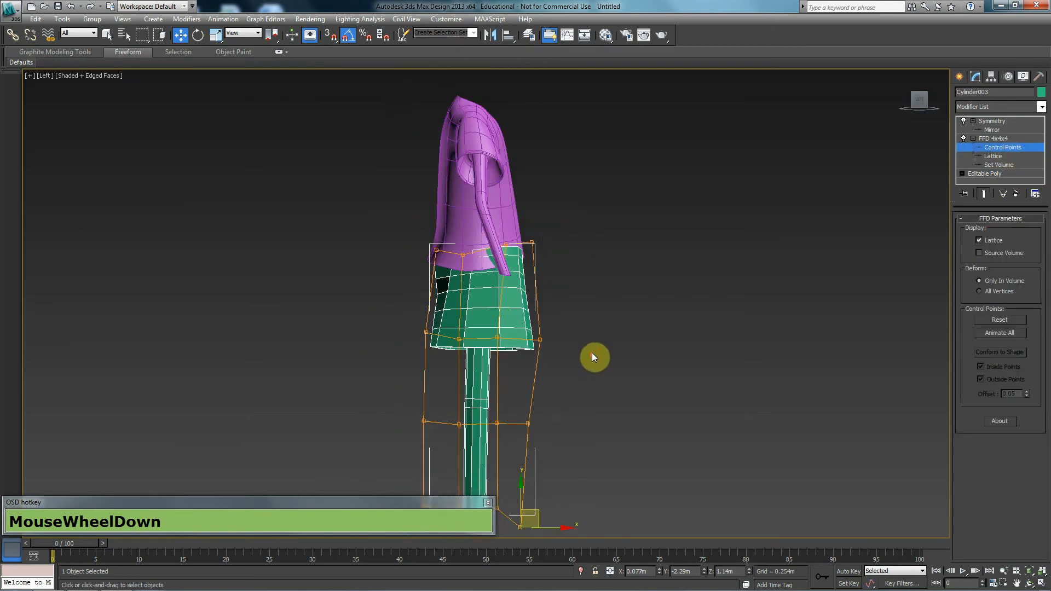
click(1017, 174)
click(1012, 230)
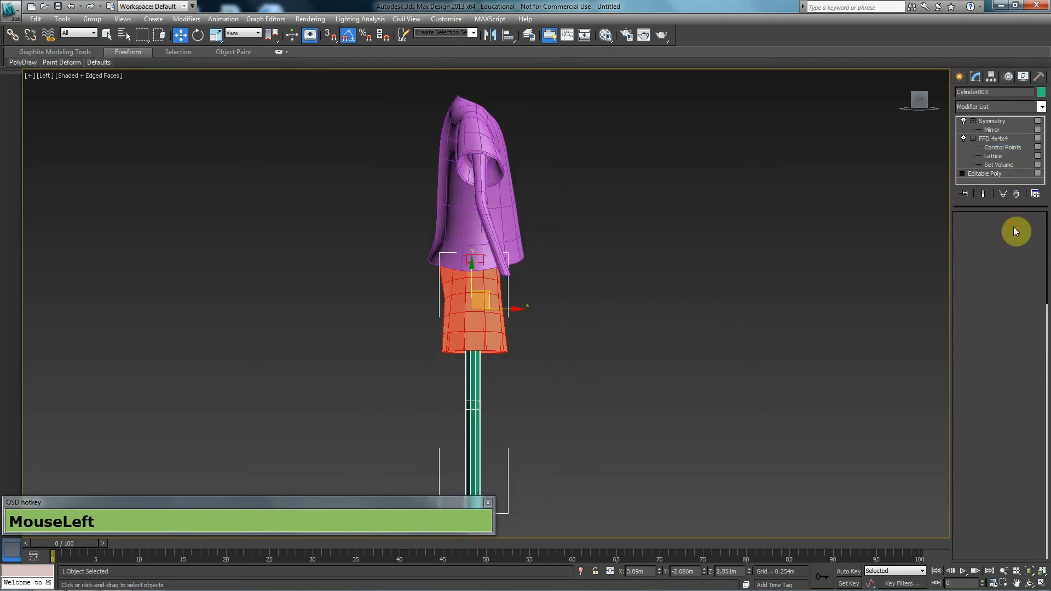
Step: Adjust the two lower front FFD control points of the shorts, moving the hem point slightly backward
click(1016, 145)
scroll(653, 258, up, 4)
scroll(549, 298, up, 2)
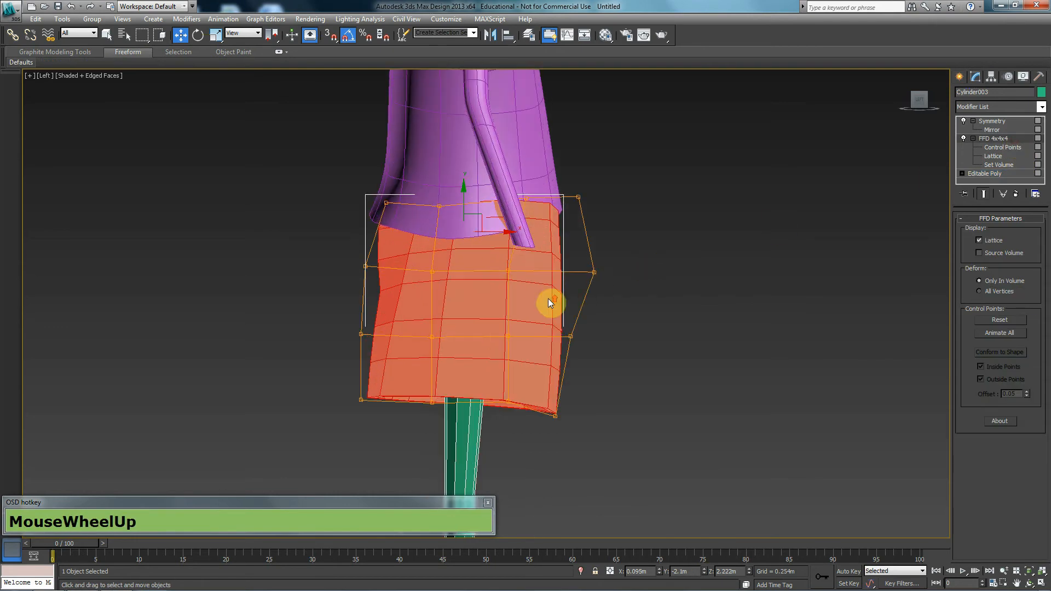
drag(595, 344, 597, 344)
key(ctrl+z)
click(1003, 147)
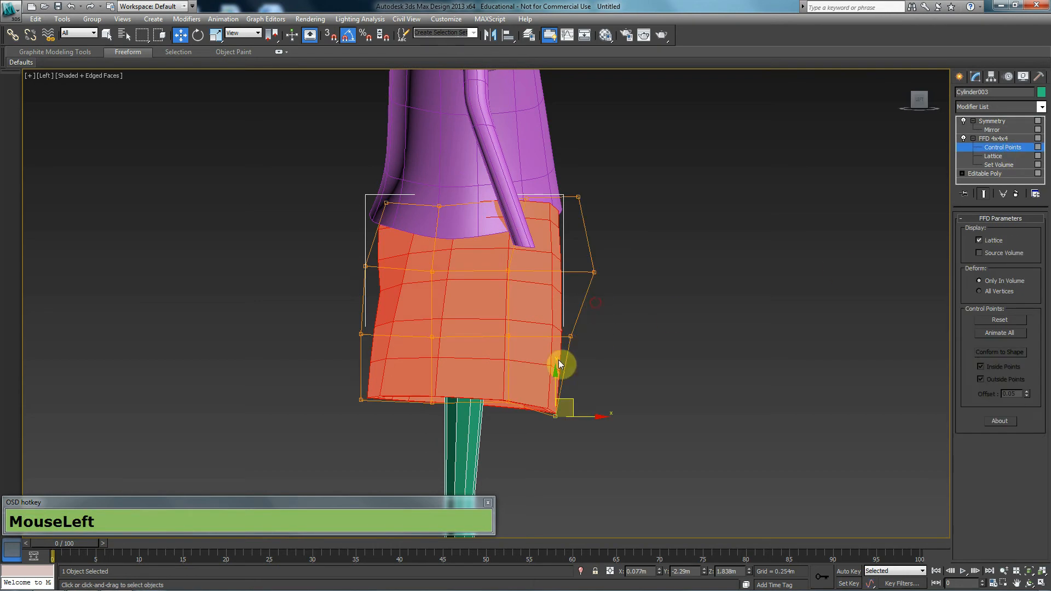
drag(615, 331, 561, 404)
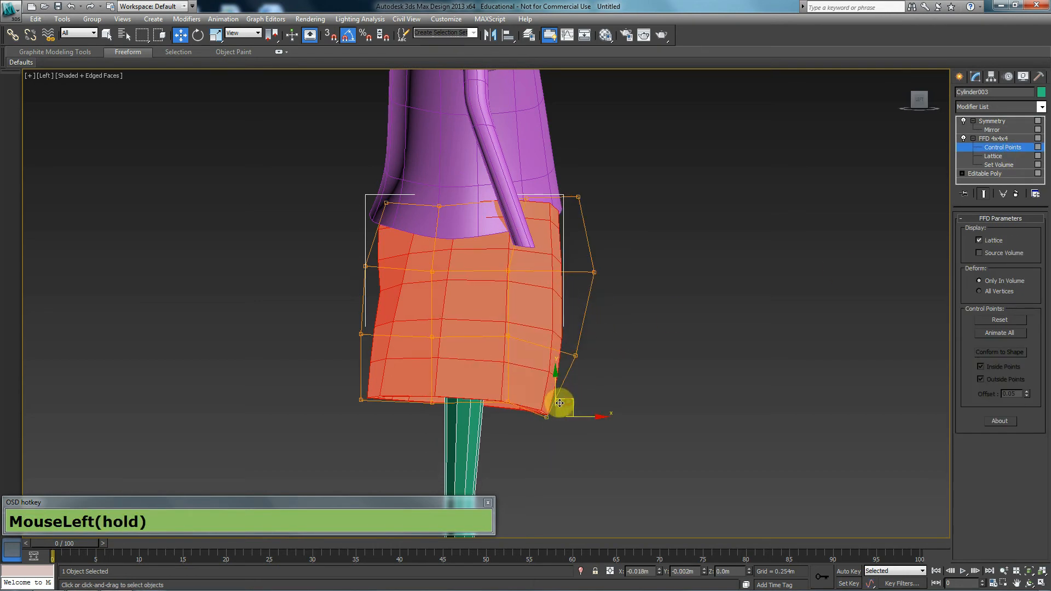
middle_drag(513, 426, 530, 402)
scroll(564, 307, down, 2)
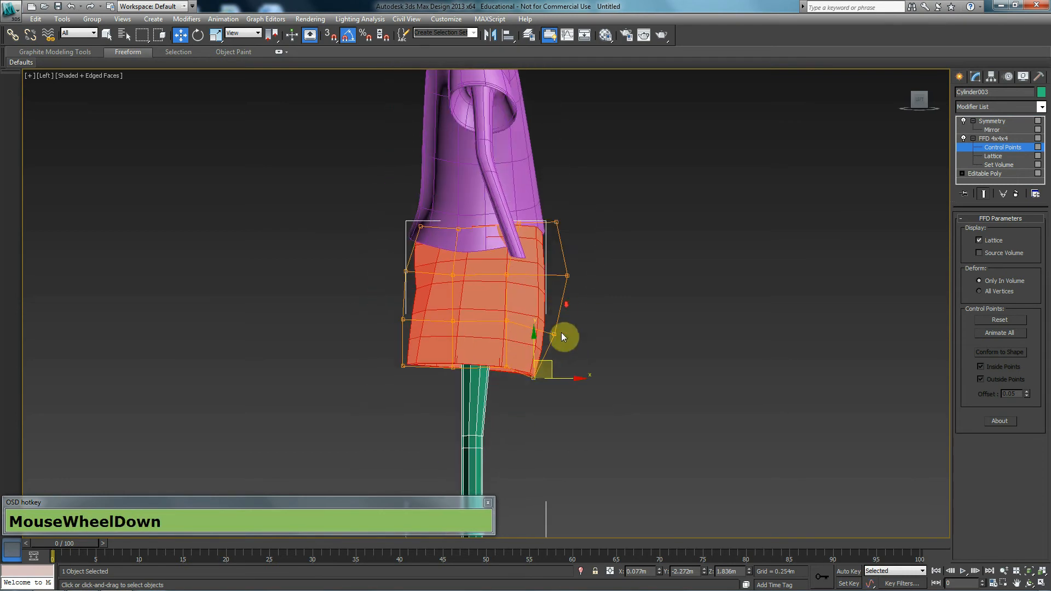
scroll(566, 335, down, 3)
scroll(566, 335, up, 3)
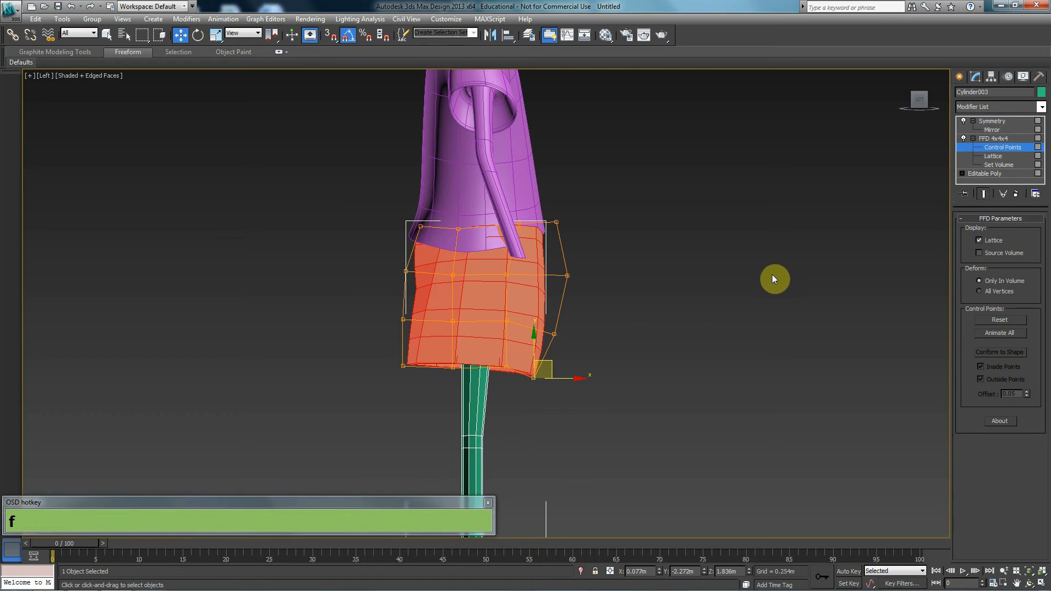
Step: Select the column of lattice control points at the shorts' front outer corner and move it inward to round the leg
key(f)
scroll(627, 268, up, 2)
scroll(512, 245, up, 2)
key(p)
scroll(493, 271, down, 2)
alt+middle_drag(490, 274, 460, 274)
alt+middle_drag(431, 221, 454, 267)
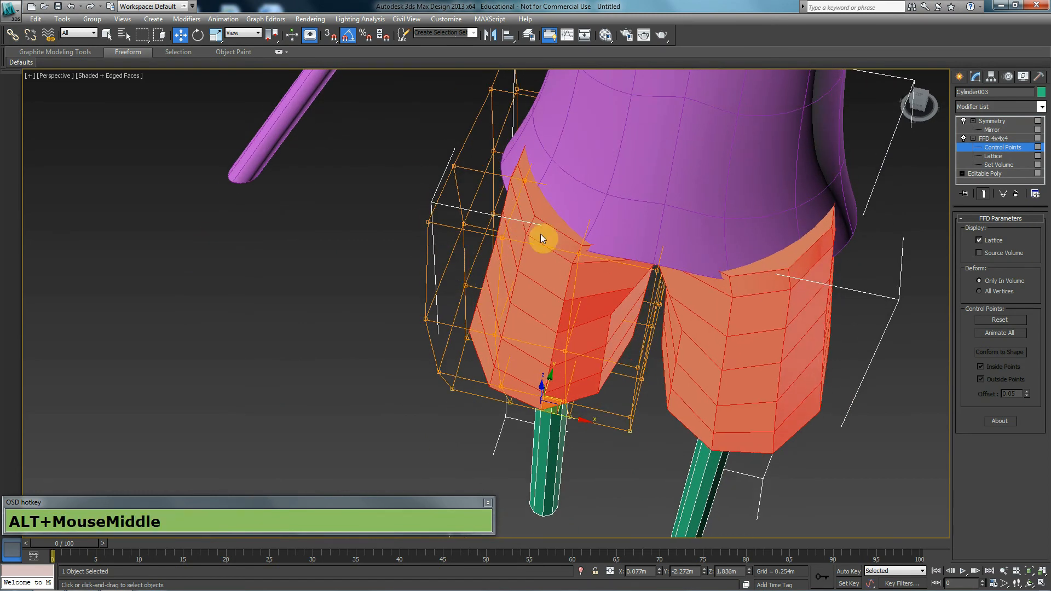
click(490, 239)
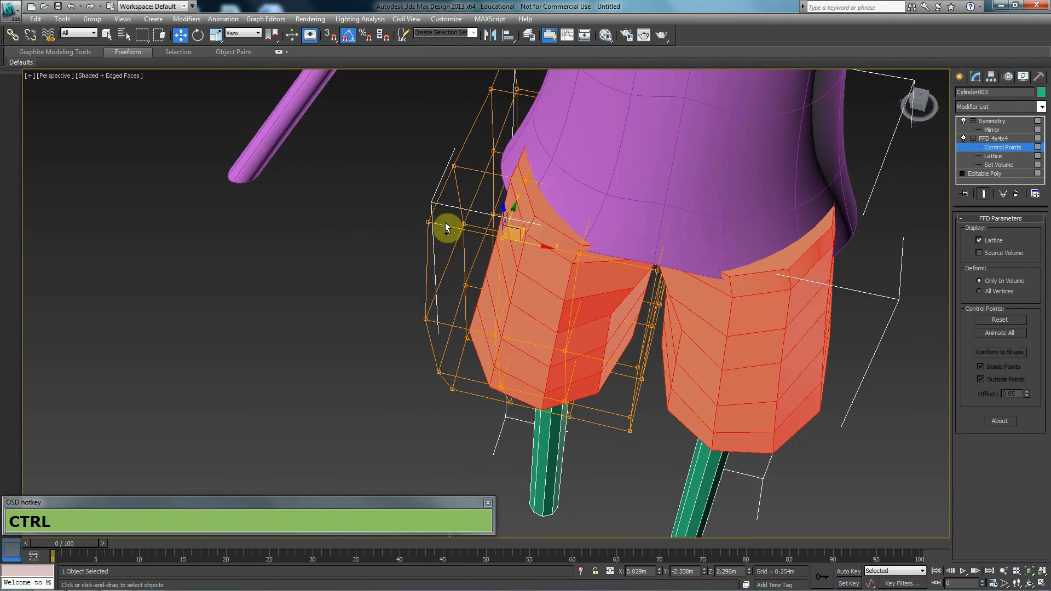
ctrl+drag(403, 282, 402, 286)
ctrl+drag(438, 304, 429, 415)
drag(482, 300, 527, 275)
alt+middle_drag(498, 304, 610, 298)
scroll(490, 350, down, 6)
alt+middle_drag(491, 350, 455, 258)
scroll(476, 348, up, 4)
scroll(503, 264, down, 2)
scroll(502, 265, up, 4)
mouse_move(520, 253)
alt+middle_down()
mouse_move(502, 291)
mouse_move(378, 284)
mouse_move(460, 242)
mouse_move(496, 274)
mouse_move(504, 265)
alt+middle_up()
scroll(502, 291, down, 6)
Step: Narrow the shorts' side profile by moving the front control points backward and the rear control points forward
key(alt+l)
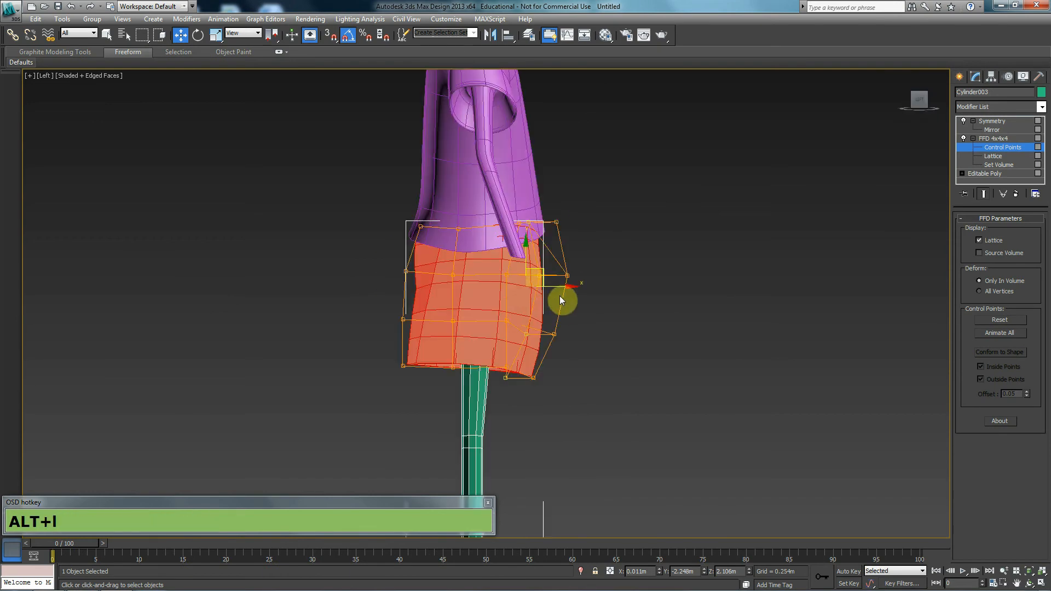
scroll(560, 294, up, 2)
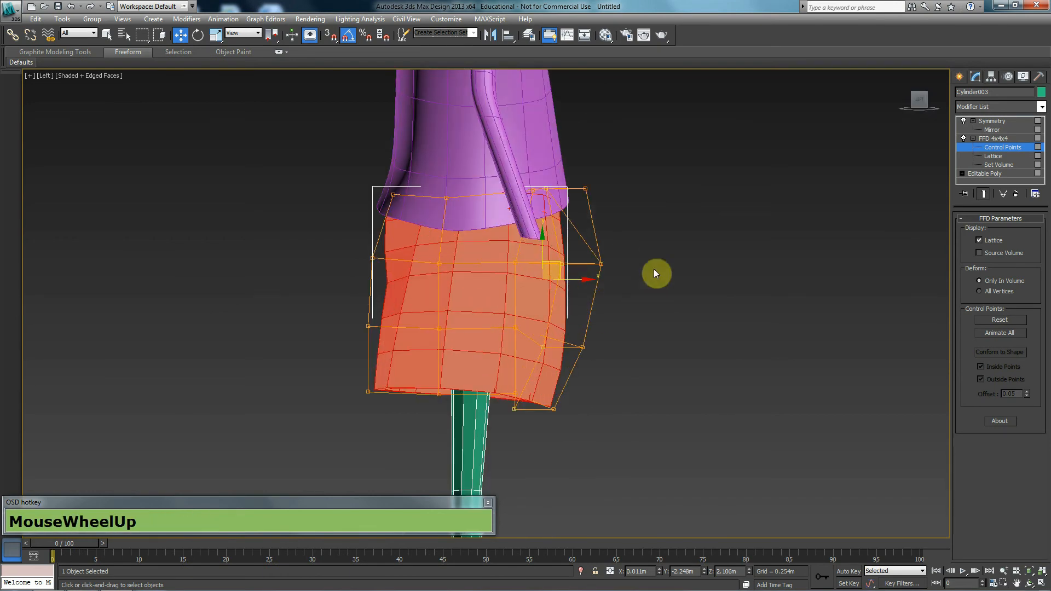
drag(552, 453, 552, 453)
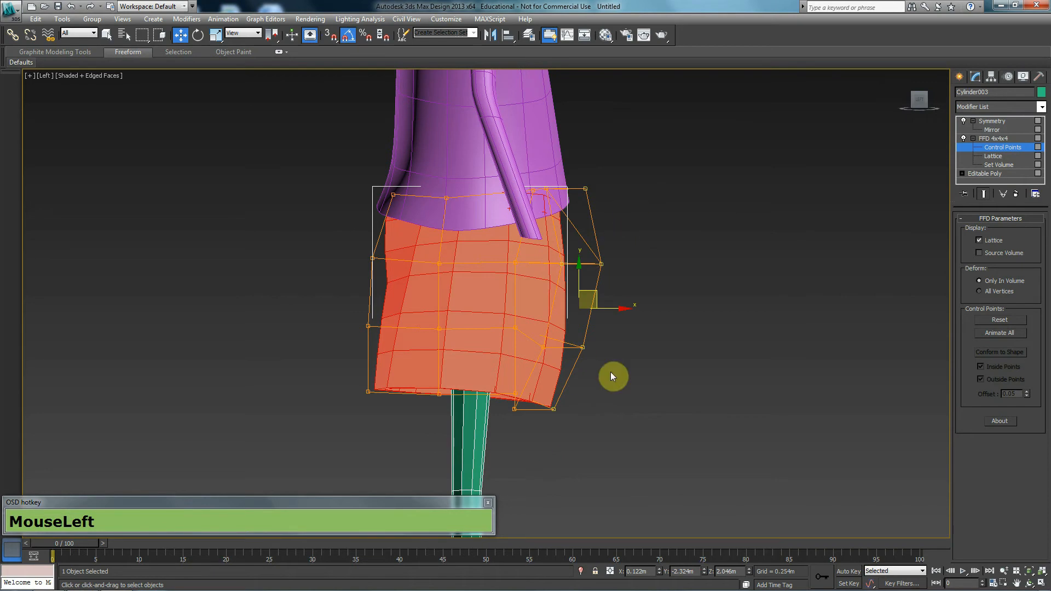
drag(617, 314, 229, 224)
drag(387, 482, 405, 491)
mouse_move(418, 291)
mouse_down()
mouse_move(434, 292)
mouse_move(423, 294)
mouse_up()
key(p)
alt+middle_drag(600, 294, 599, 318)
Step: Move the upper-middle and lower-middle front control points backward to flatten the front of the shorts
key(l)
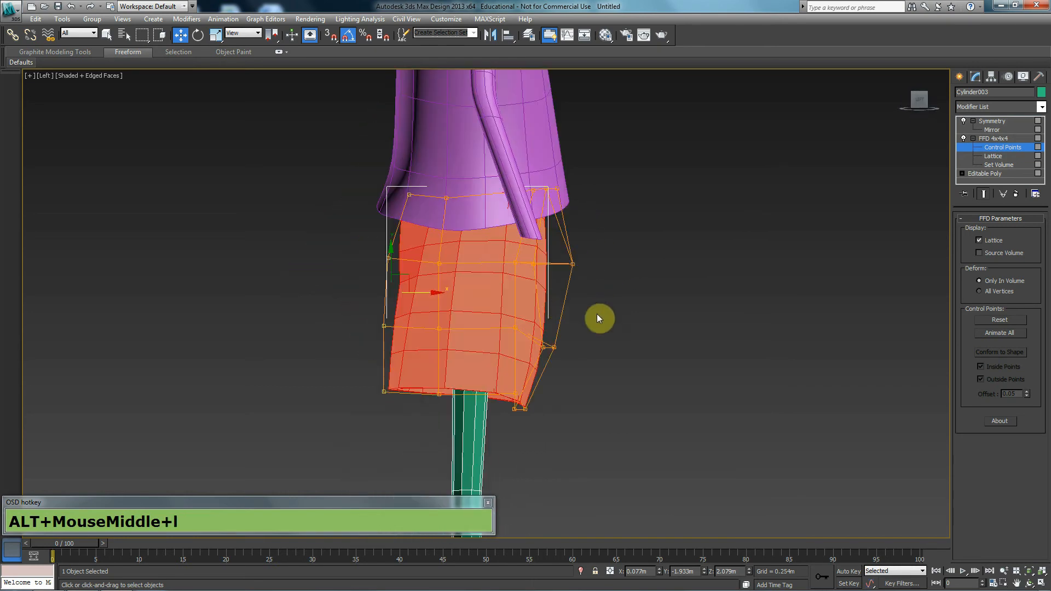
click(569, 275)
drag(587, 268, 576, 307)
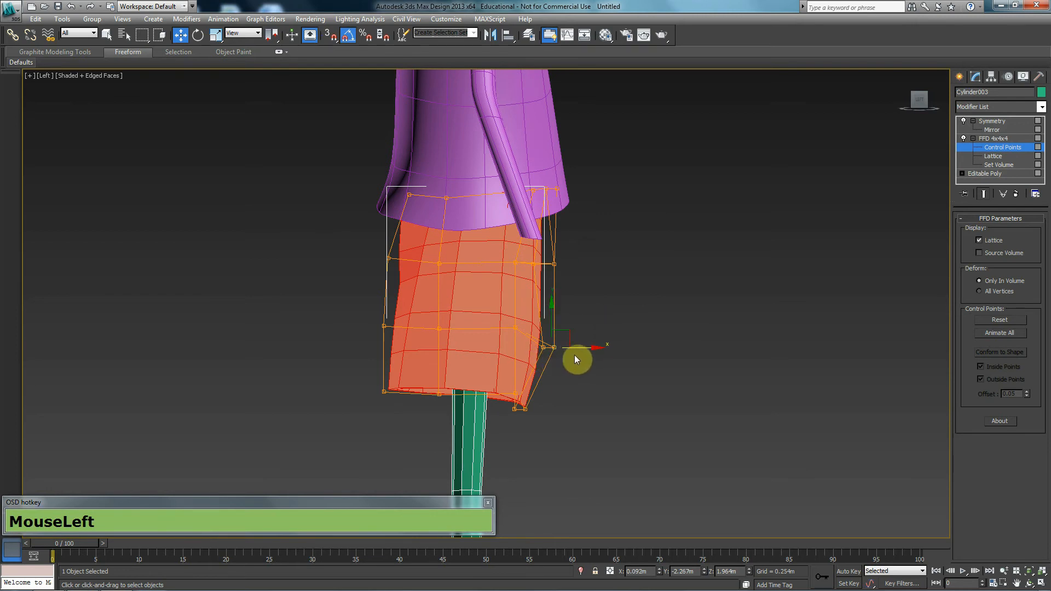
drag(575, 347, 556, 360)
Step: Raise the front hem control points and lower the two middle hem columns to curve the hem in the side profile
middle_drag(550, 372, 553, 346)
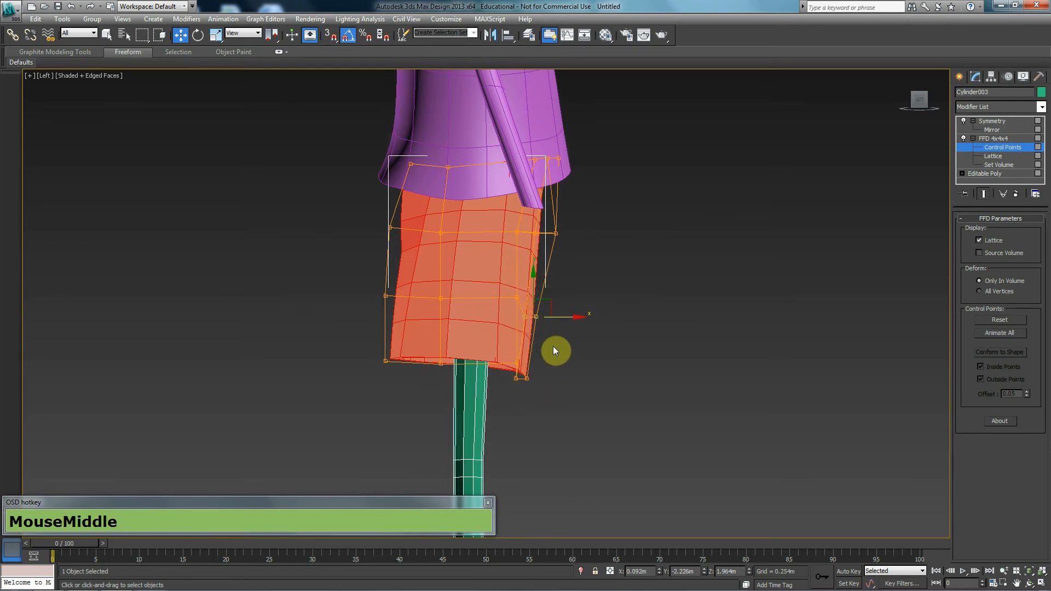
middle_drag(554, 388, 558, 385)
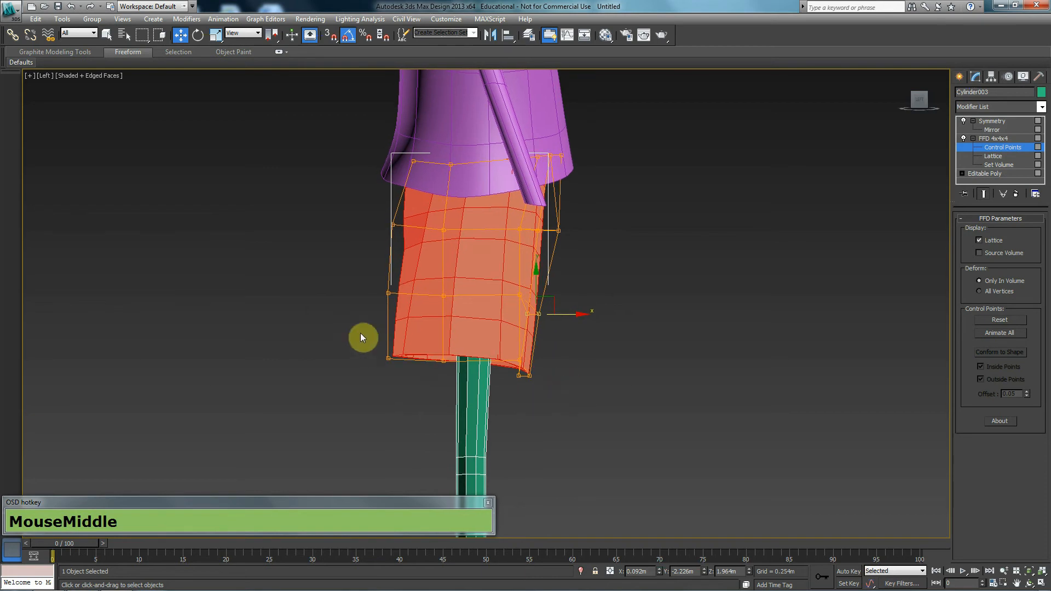
drag(540, 357, 550, 335)
drag(470, 341, 419, 379)
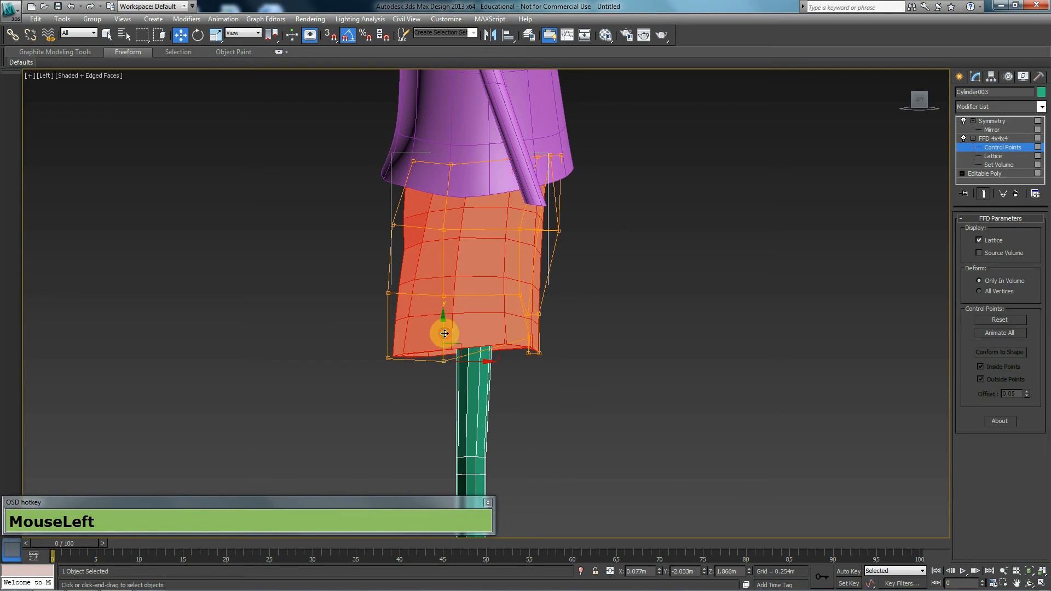
drag(445, 334, 539, 406)
scroll(525, 390, up, 2)
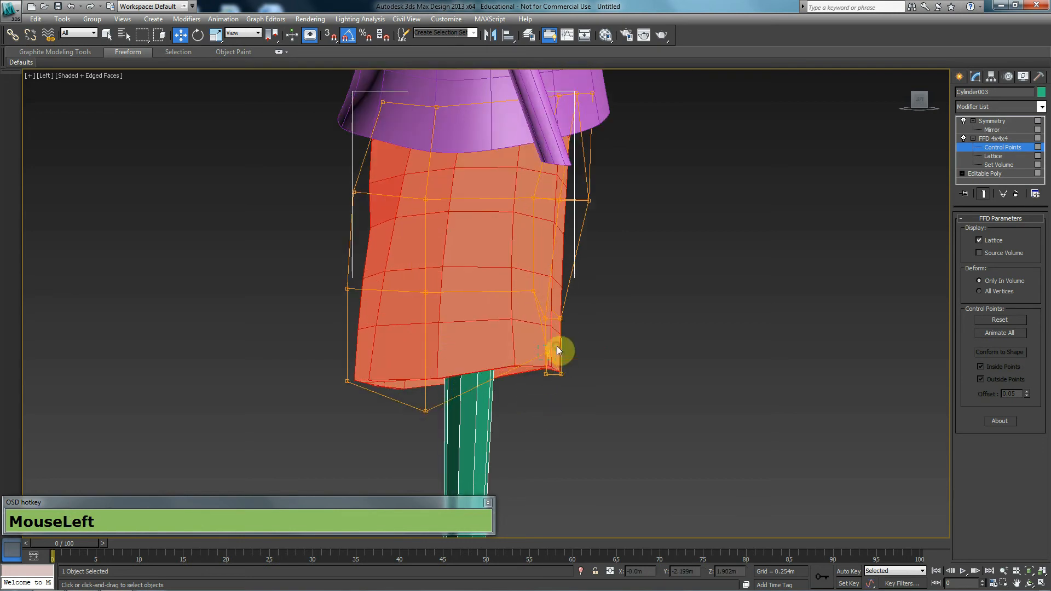
drag(562, 337, 474, 405)
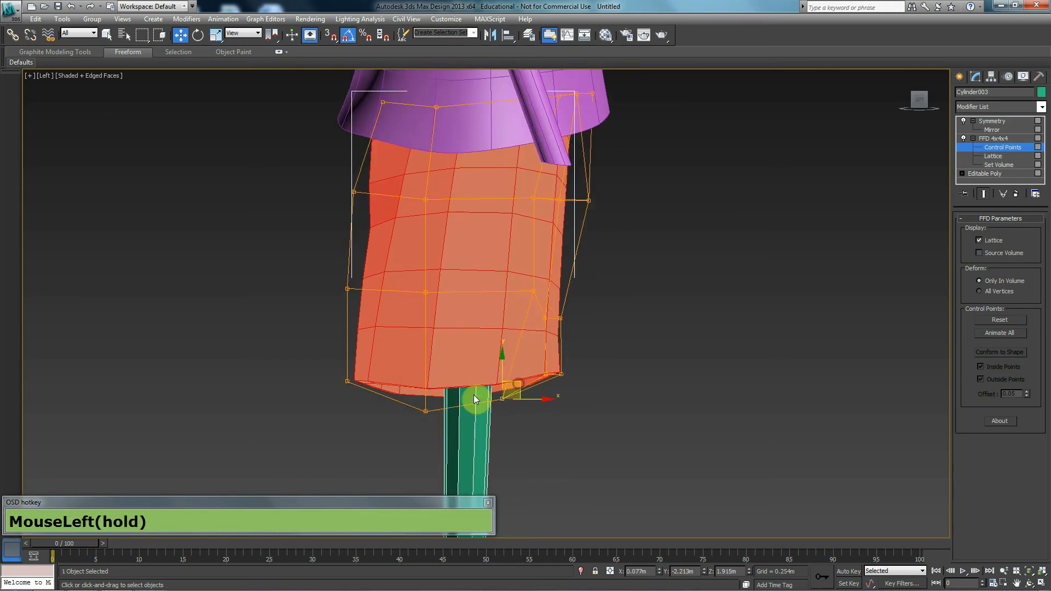
Step: Raise the rear hem control points, pull the row above forward, and raise the front hem and lower-middle front points
drag(349, 327, 400, 263)
drag(364, 330, 366, 309)
drag(508, 420, 508, 421)
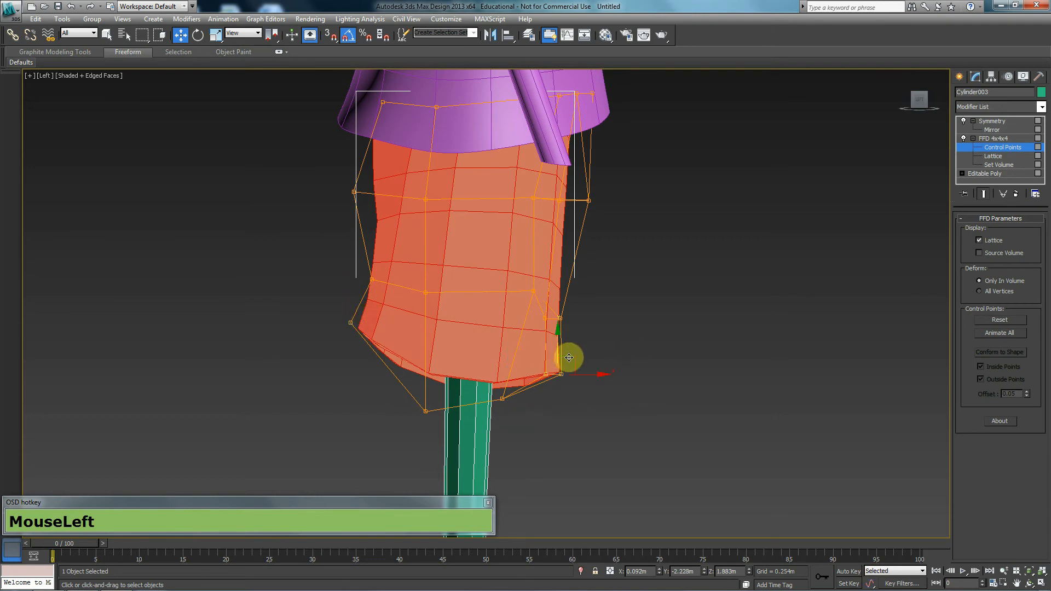
drag(570, 360, 575, 346)
drag(598, 273, 544, 337)
drag(580, 299, 577, 247)
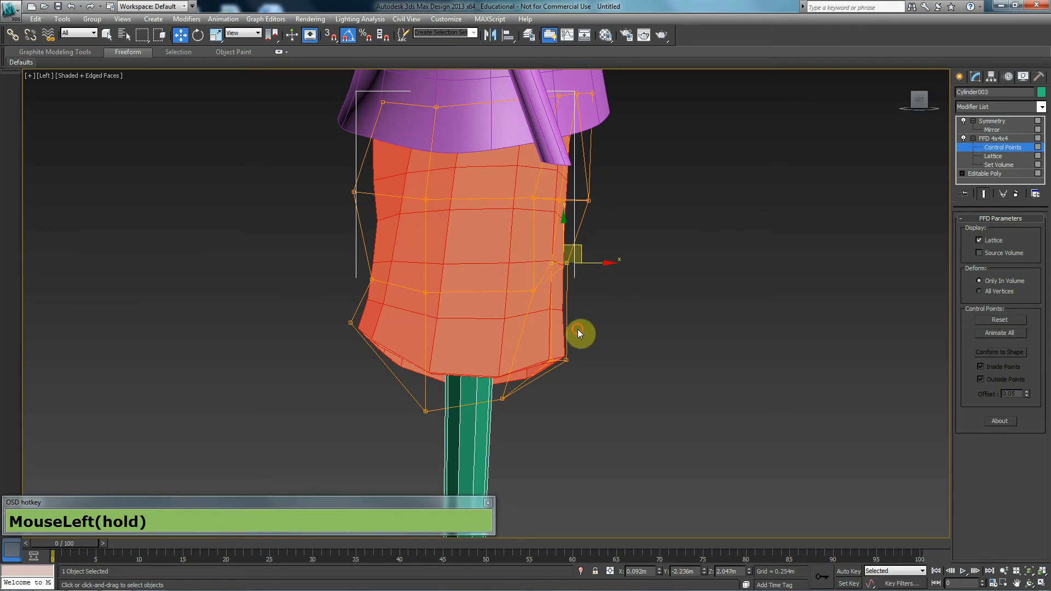
drag(579, 346, 579, 340)
Step: Raise the lower control points on the outer side of the shorts leg in the front view
key(f)
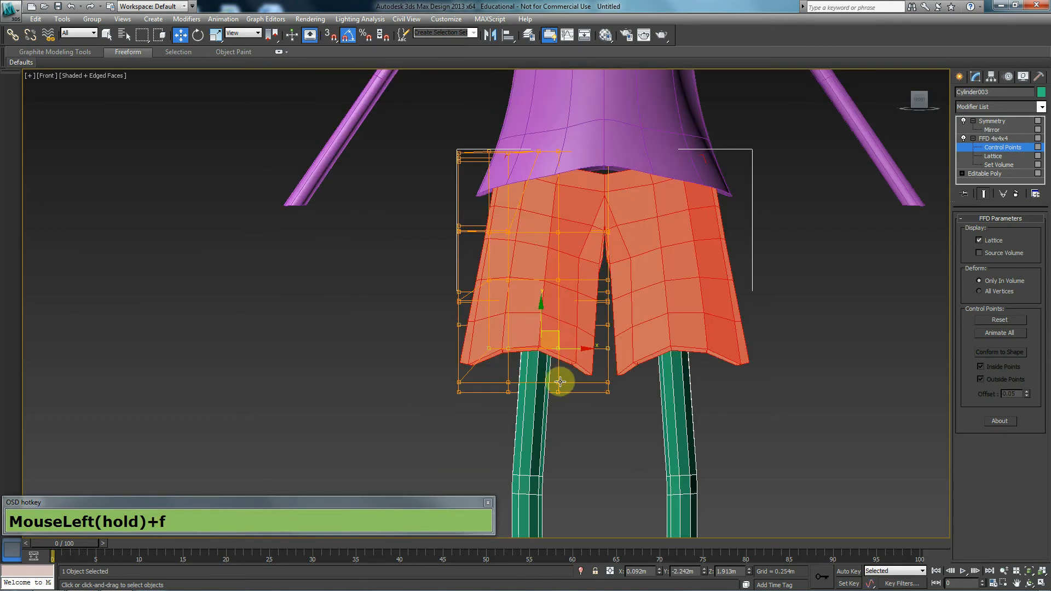
scroll(548, 389, up, 1)
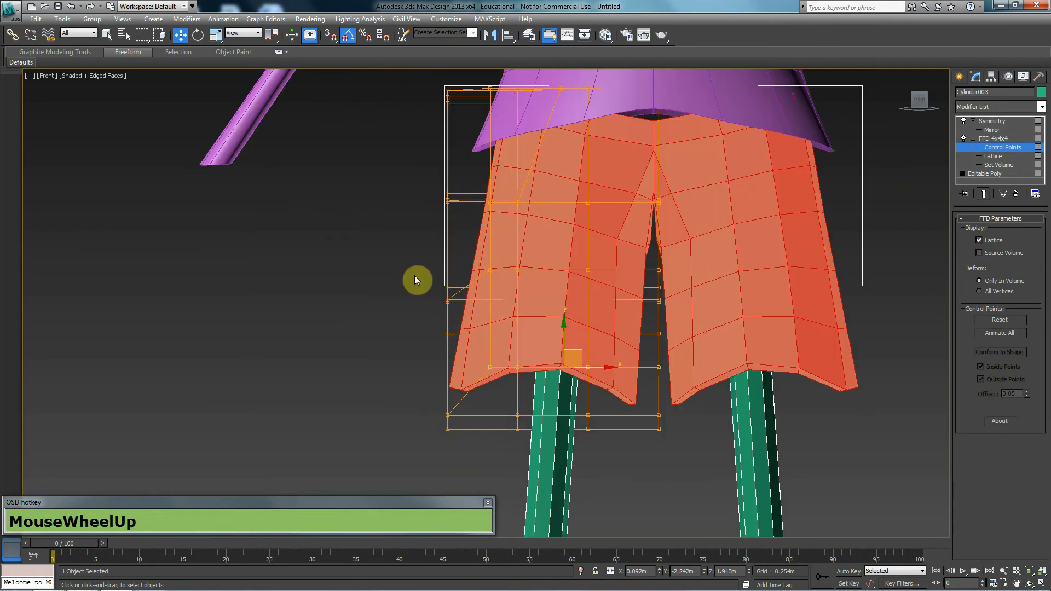
drag(460, 468, 460, 468)
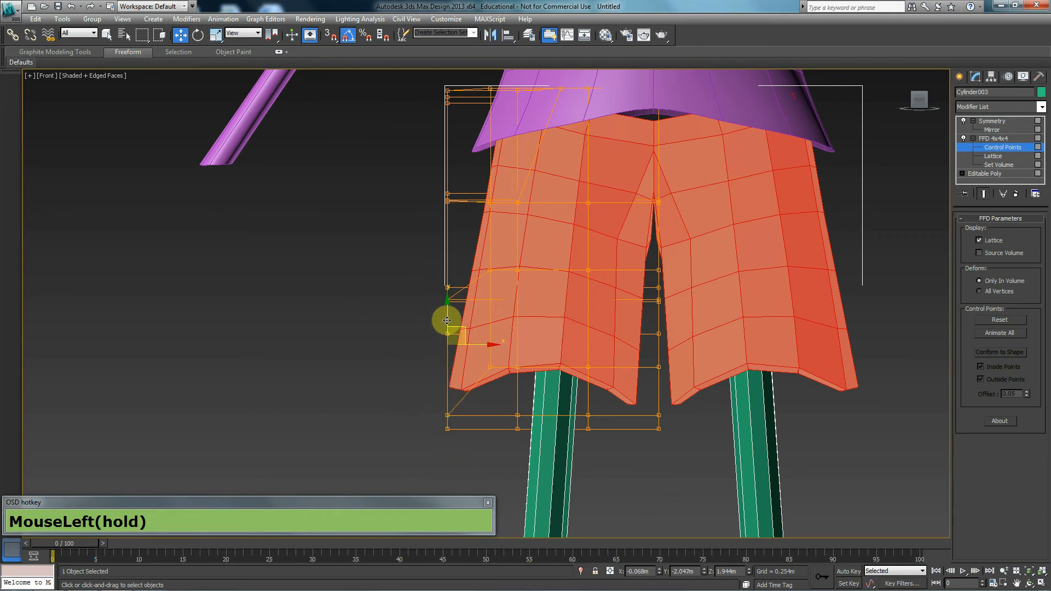
key(ctrl+z)
drag(446, 307, 451, 252)
Step: Lower the two middle columns of hem control points and raise the inner-leg column to round the hem from the front
drag(555, 337, 501, 481)
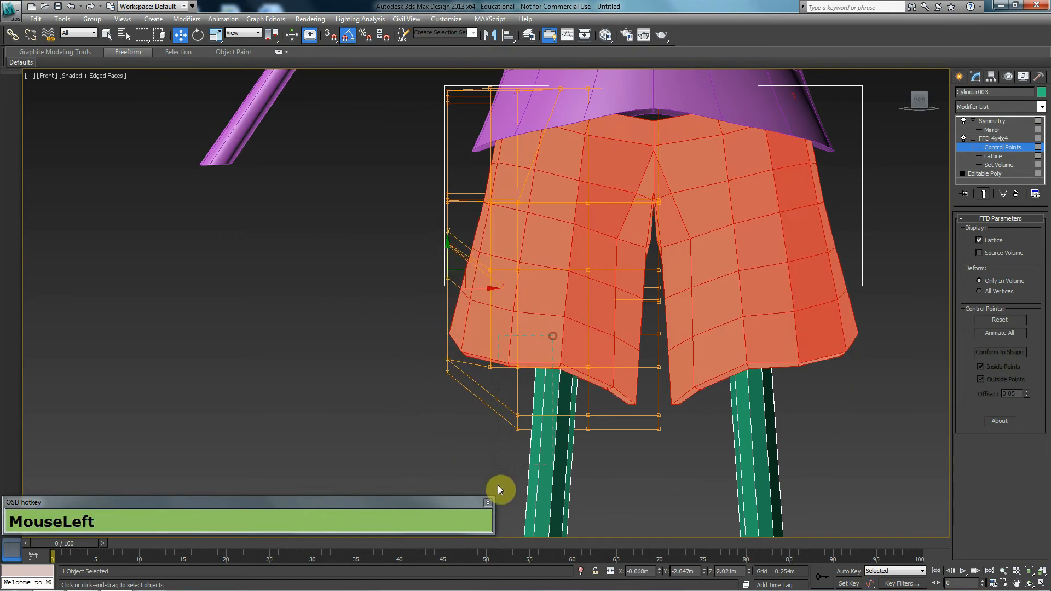
drag(516, 350, 517, 384)
drag(663, 361, 662, 272)
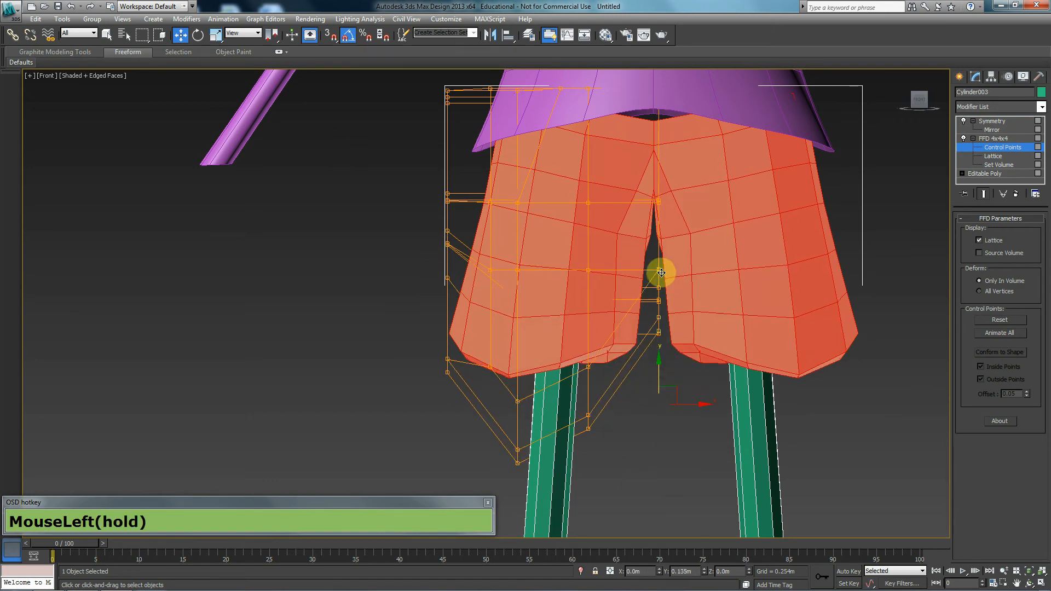
drag(629, 354, 549, 476)
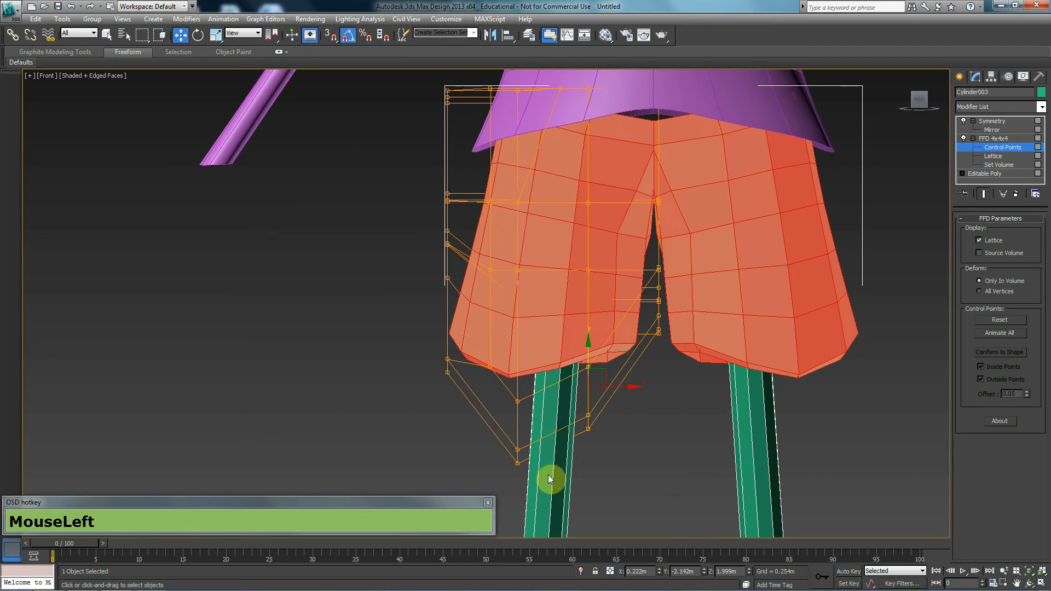
mouse_move(595, 375)
mouse_down()
mouse_move(587, 364)
mouse_move(591, 375)
mouse_up()
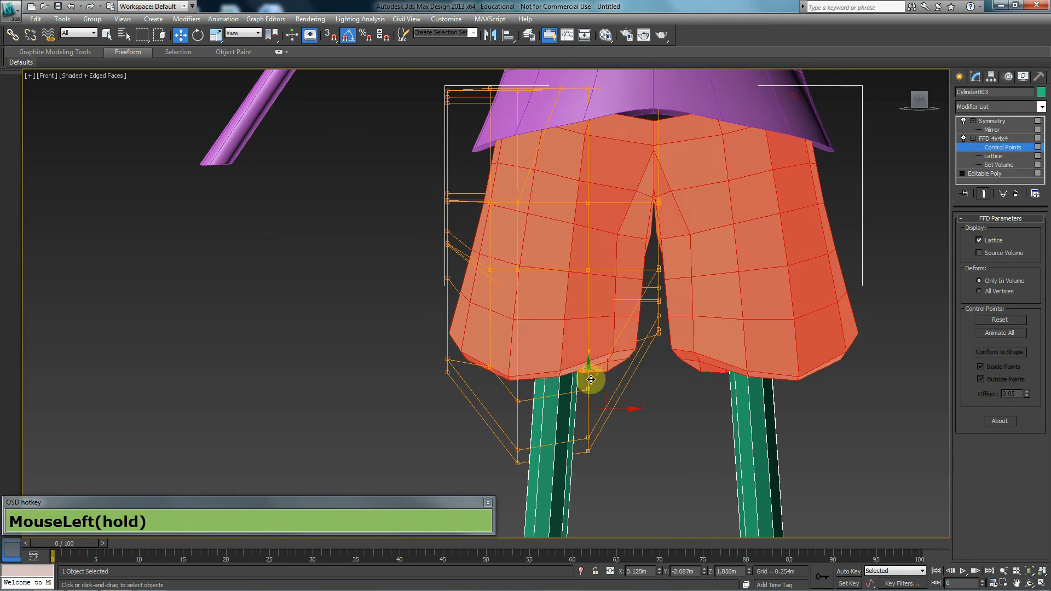
Step: Inspect the rounded shorts in perspective and collapse the FFD 4x4x4 modifier into the Editable Poly
key(p)
middle_click(492, 406)
scroll(512, 423, down, 4)
key(z)
scroll(564, 403, down, 3)
alt+middle_drag(563, 402, 598, 396)
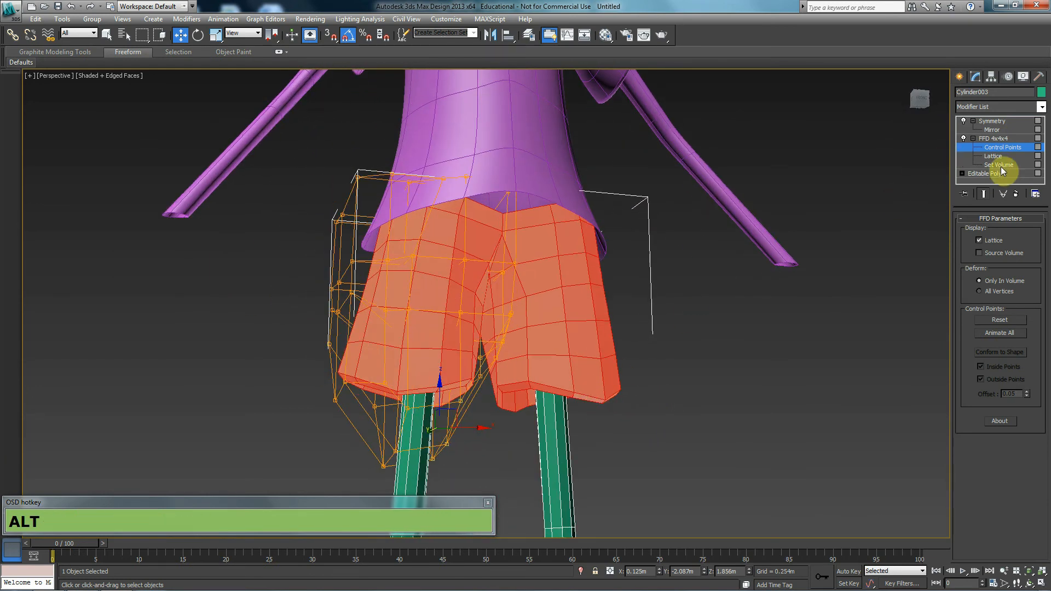
right_click(1003, 140)
click(976, 239)
click(572, 344)
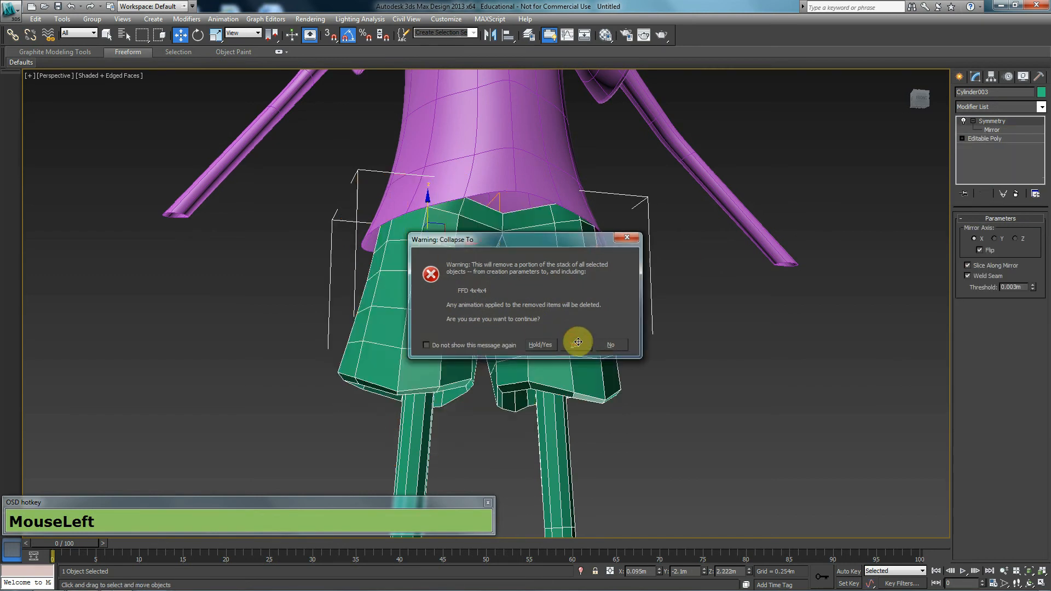
Step: At Vertex level with the mirrored result shown, move the two upper vertices at the shorts' centre seam toward the mirror plane
click(1010, 140)
click(973, 231)
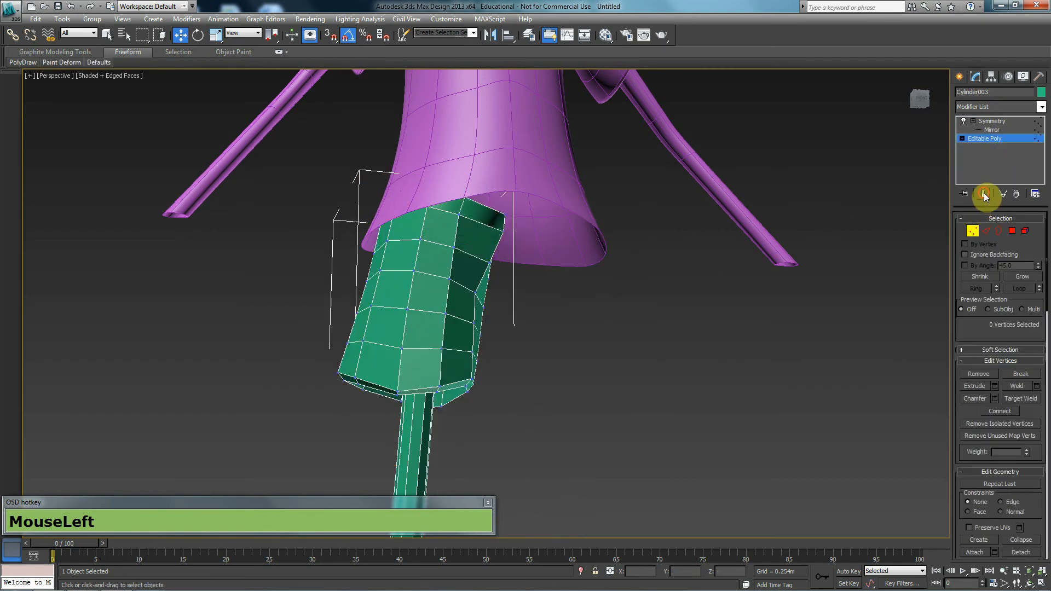
click(984, 194)
click(505, 215)
ctrl+click(507, 242)
alt+middle_drag(486, 252, 516, 230)
click(516, 230)
drag(516, 230, 486, 220)
alt+middle_drag(485, 220, 491, 204)
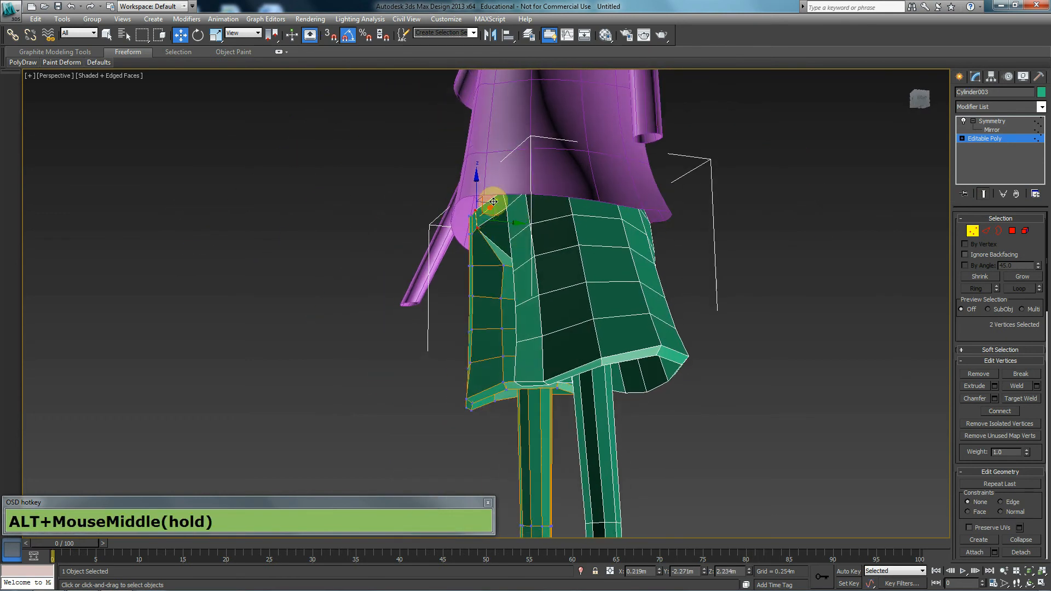
drag(491, 202, 486, 200)
Step: Move the crotch vertices toward the mirror plane to close the gap between the two shorts legs
alt+middle_drag(486, 199, 485, 300)
click(446, 267)
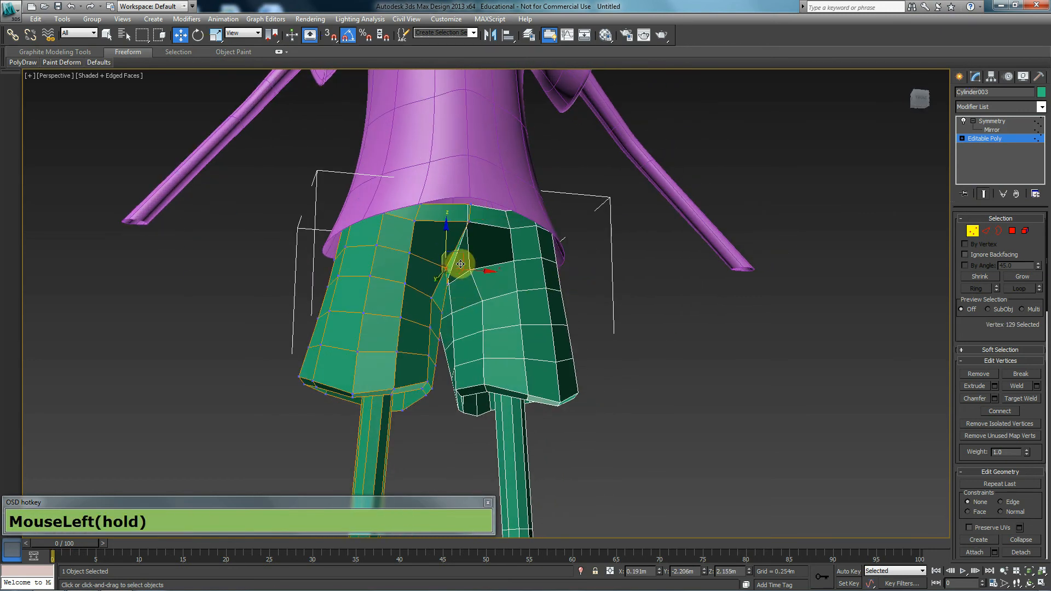
mouse_move(472, 271)
mouse_down()
mouse_move(490, 271)
mouse_move(465, 277)
mouse_up()
alt+middle_drag(465, 277, 492, 265)
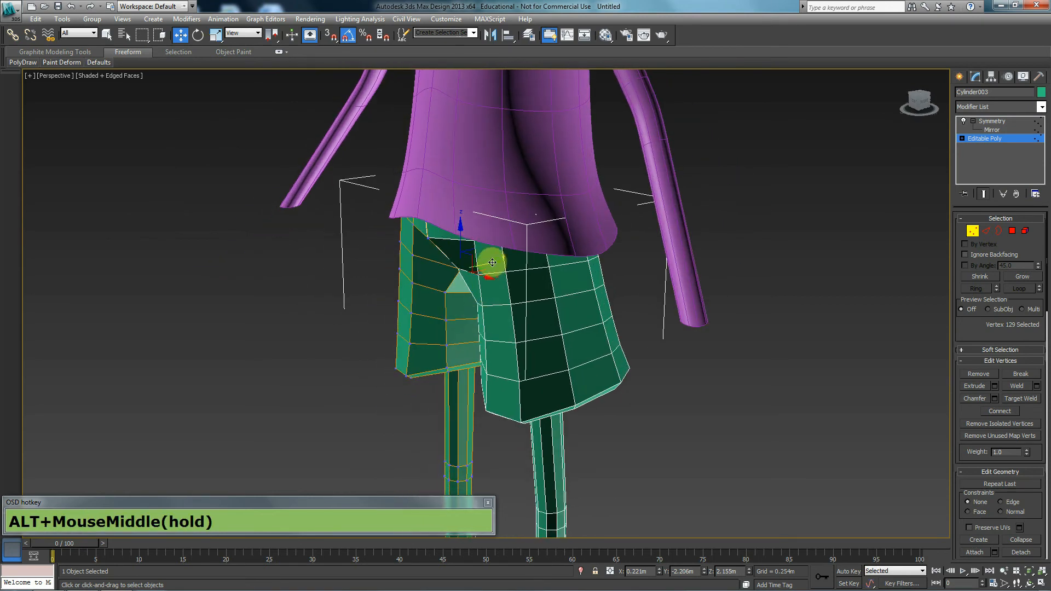
drag(493, 262, 474, 268)
alt+middle_drag(474, 268, 466, 242)
alt+middle_drag(500, 224, 444, 348)
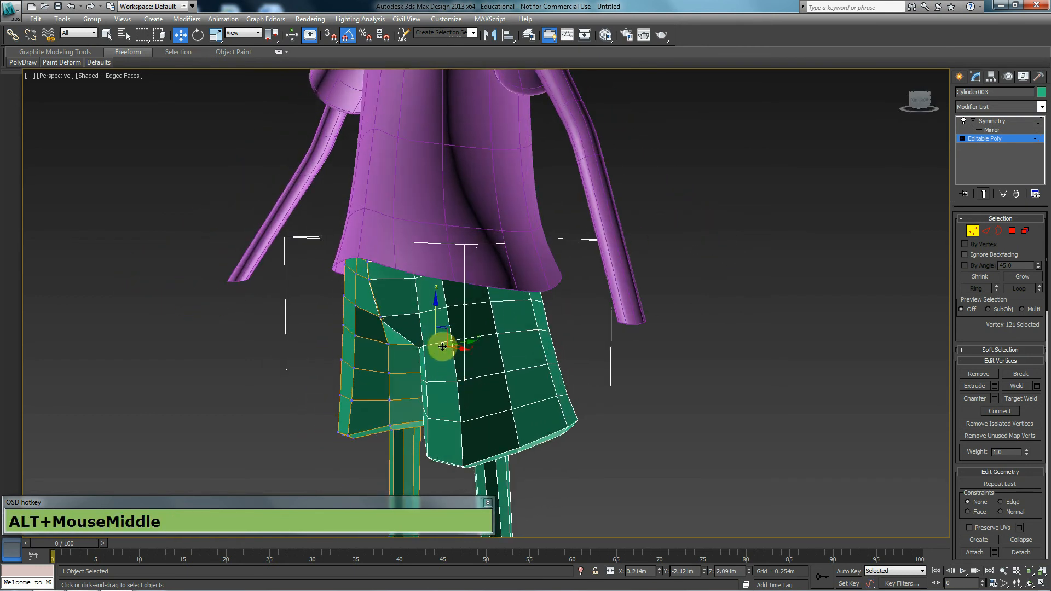
Step: Leave Vertex level and add a MeshSmooth modifier above Symmetry on the shorts and legs
scroll(431, 371, down, 2)
click(973, 231)
click(514, 383)
click(1009, 116)
click(1007, 107)
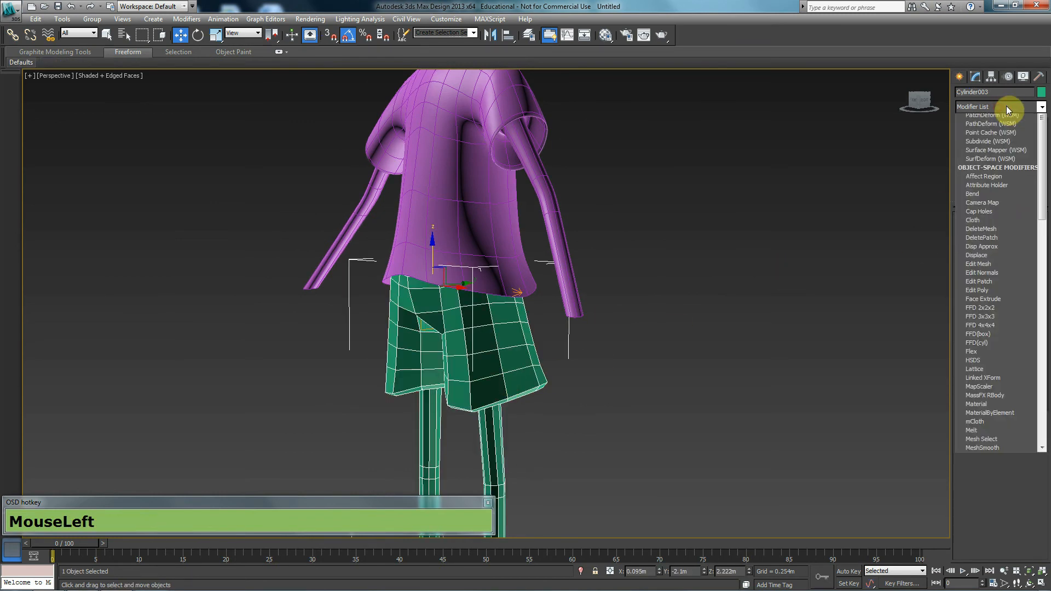
text(meshs)
key(Return)
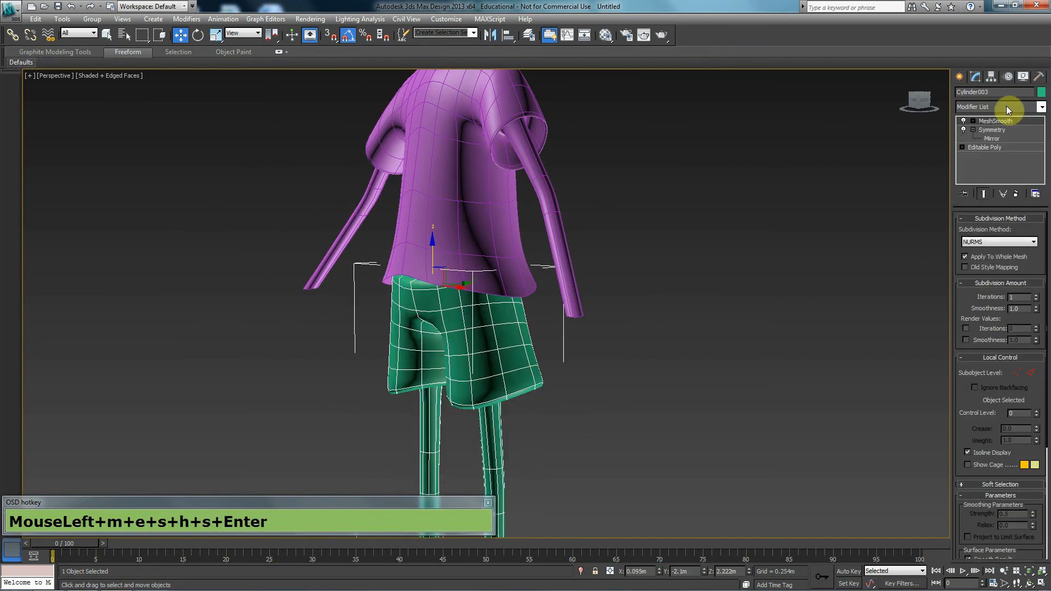
Step: Select the shirt object and, at the Edge level of its Editable Poly, select the edge loop along the bottom hem
click(824, 298)
key(F5)
key(F4)
scroll(520, 332, down, 5)
alt+middle_drag(498, 345, 605, 308)
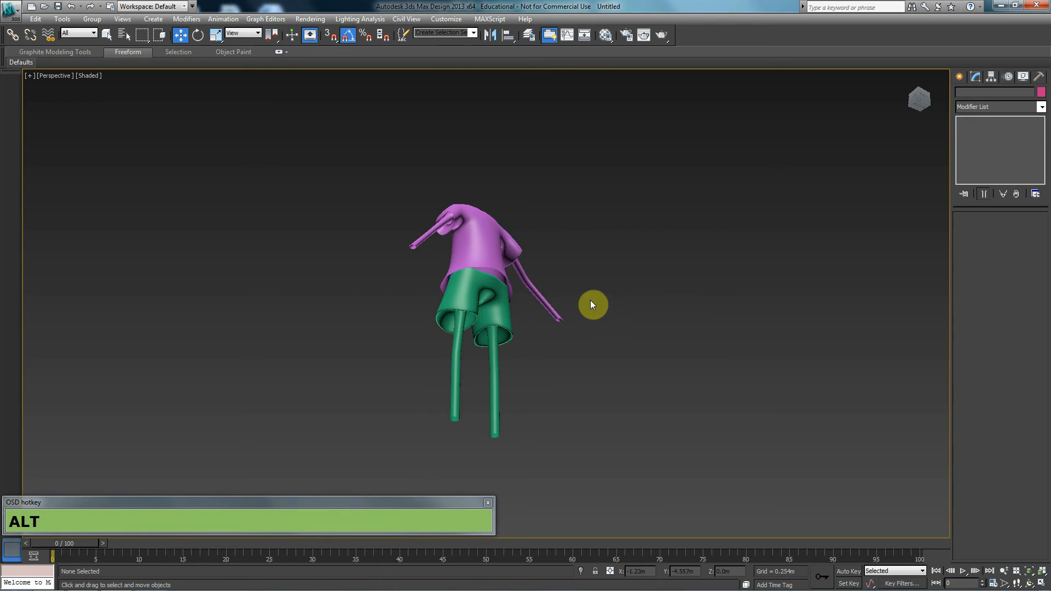
scroll(601, 301, up, 2)
click(483, 222)
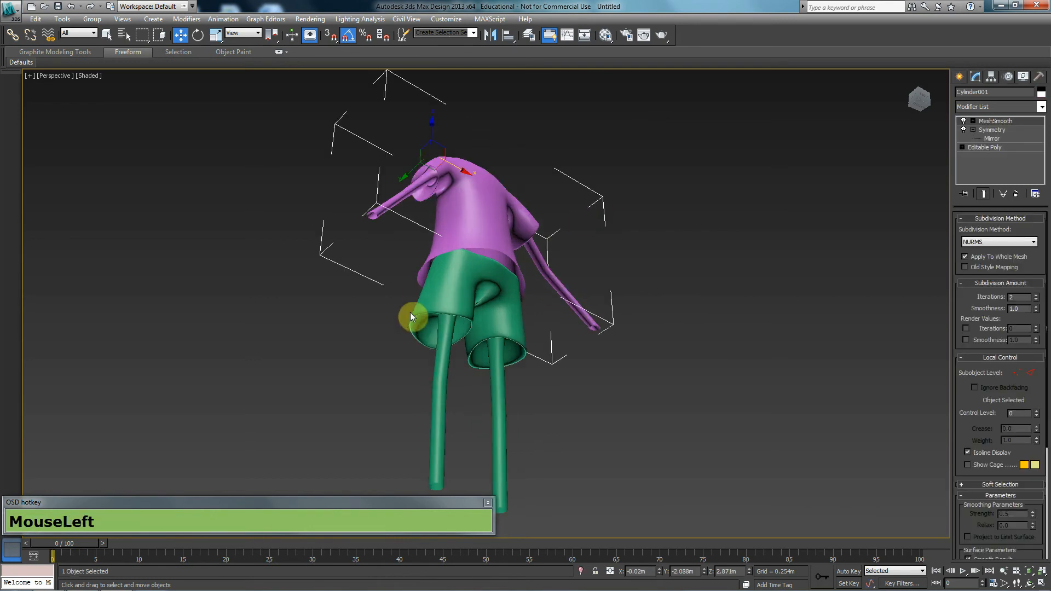
click(1016, 148)
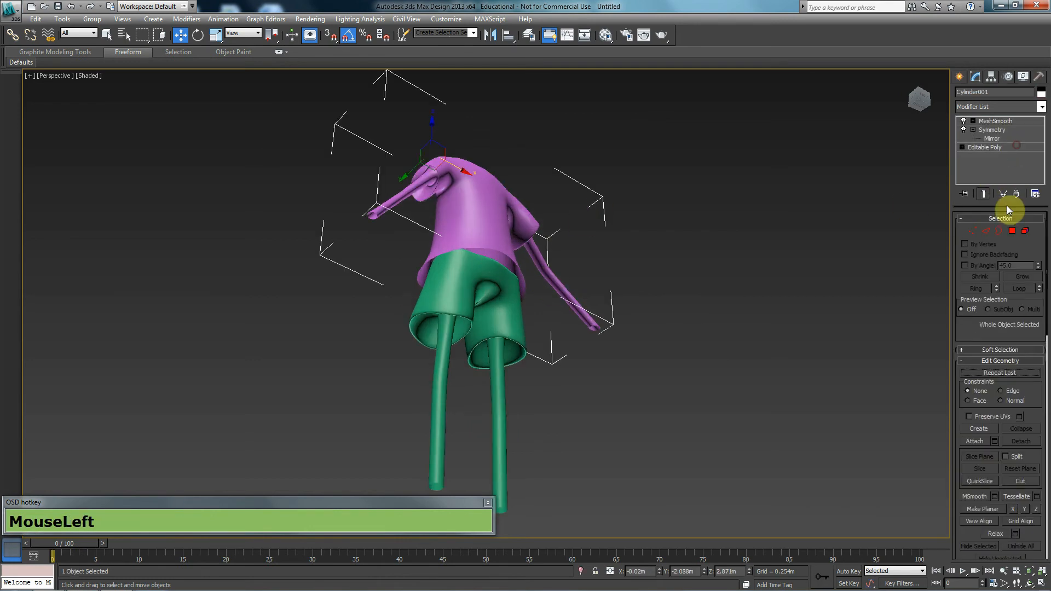
click(988, 233)
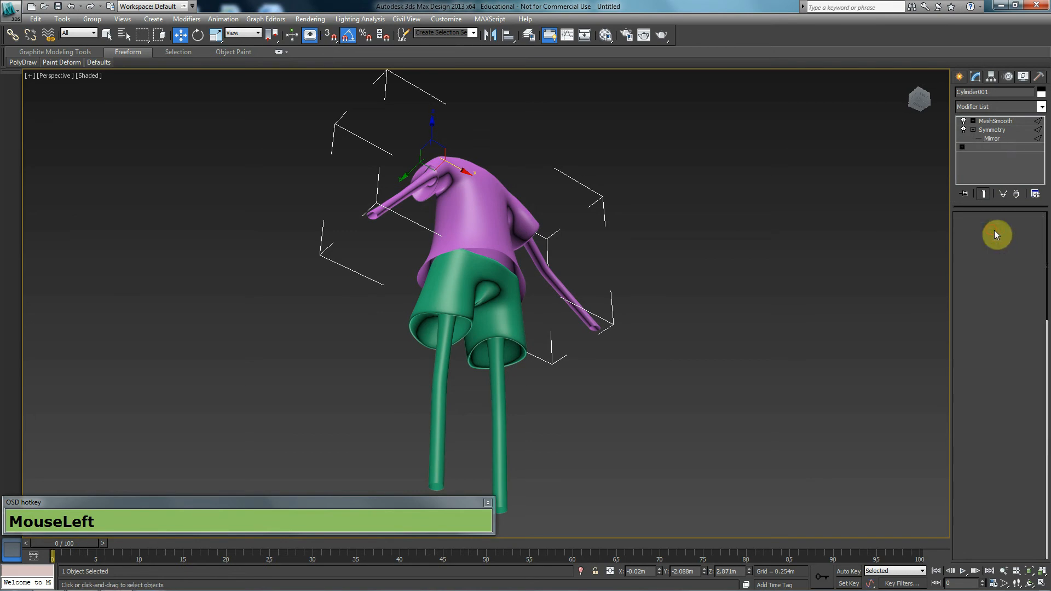
double_click(495, 252)
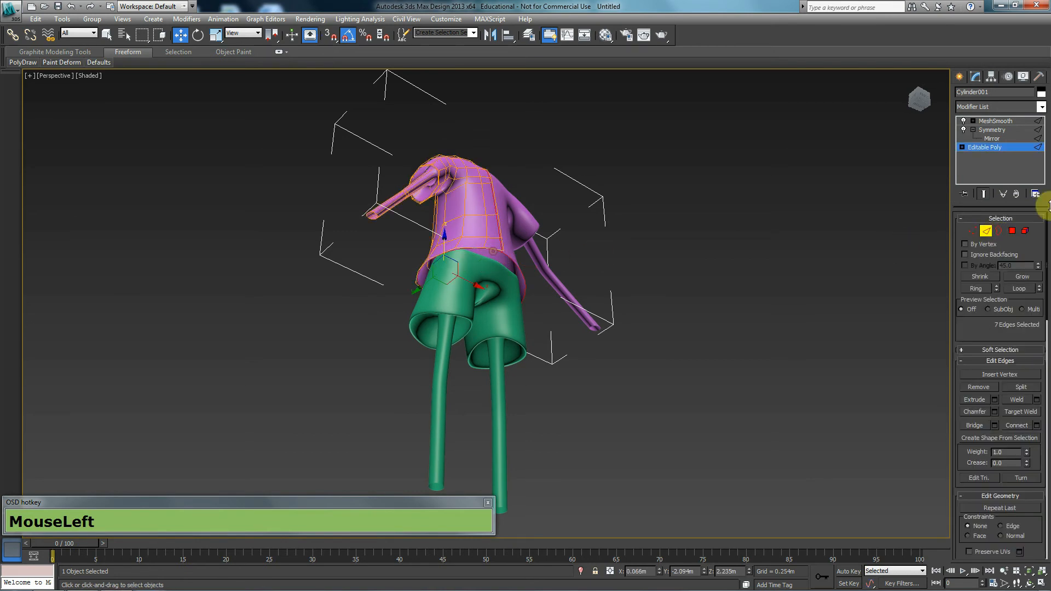
Step: Extrude the selected hem edges inward by scaling a copy, forming an inner lip on the shirt
scroll(487, 263, up, 3)
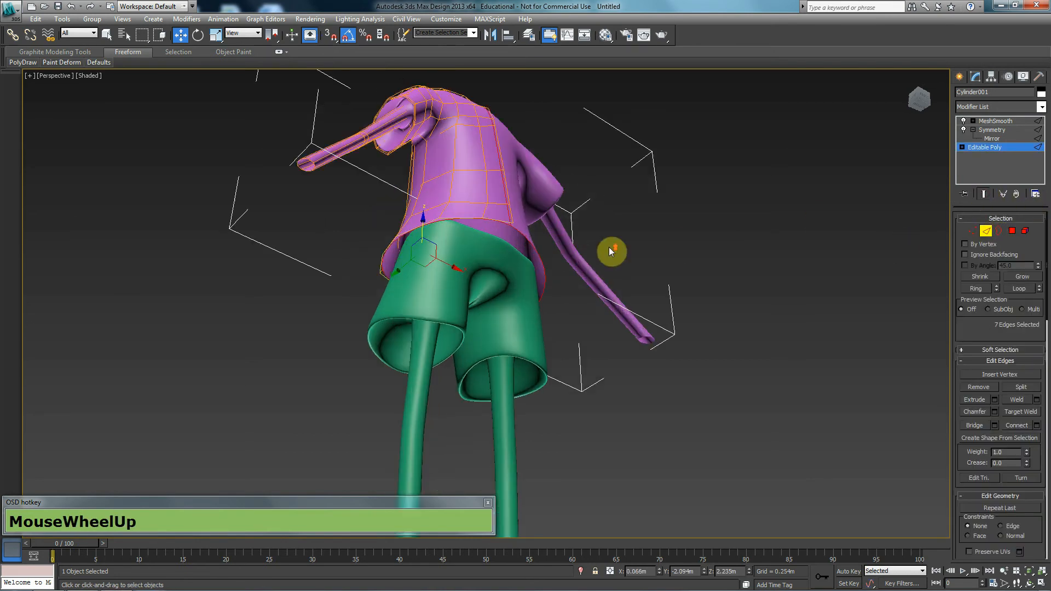
key(r)
alt+middle_drag(487, 264, 419, 297)
shift+drag(416, 254, 417, 298)
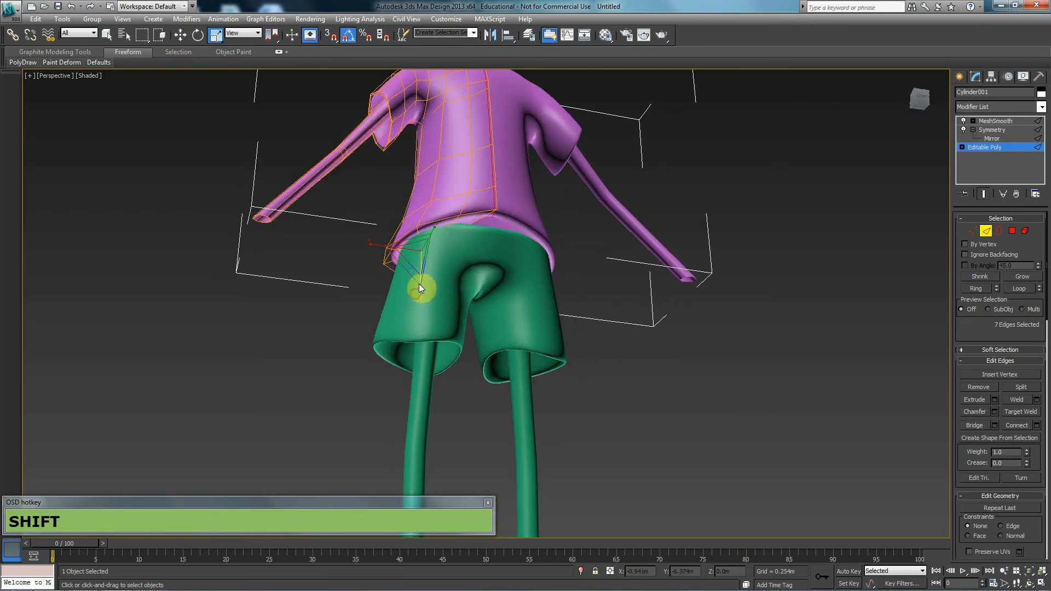
Step: Show only the shirt's base half with edged faces at Vertex level and isolate it from the shorts
click(984, 194)
alt+middle_drag(463, 237, 442, 298)
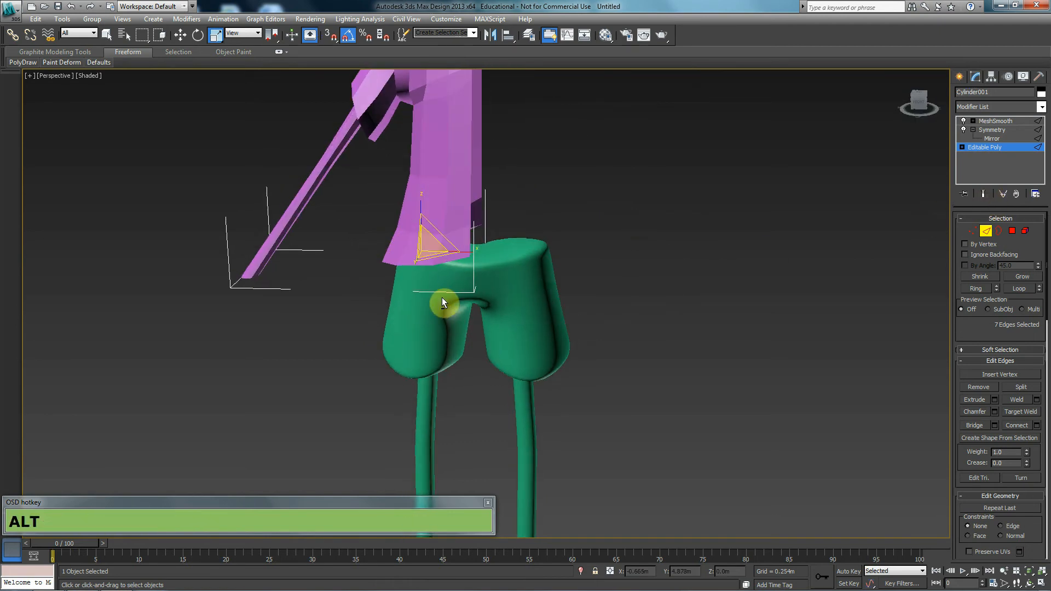
key(alt+F4)
alt+middle_drag(487, 272, 386, 311)
scroll(386, 311, up, 2)
key(1)
right_click(321, 265)
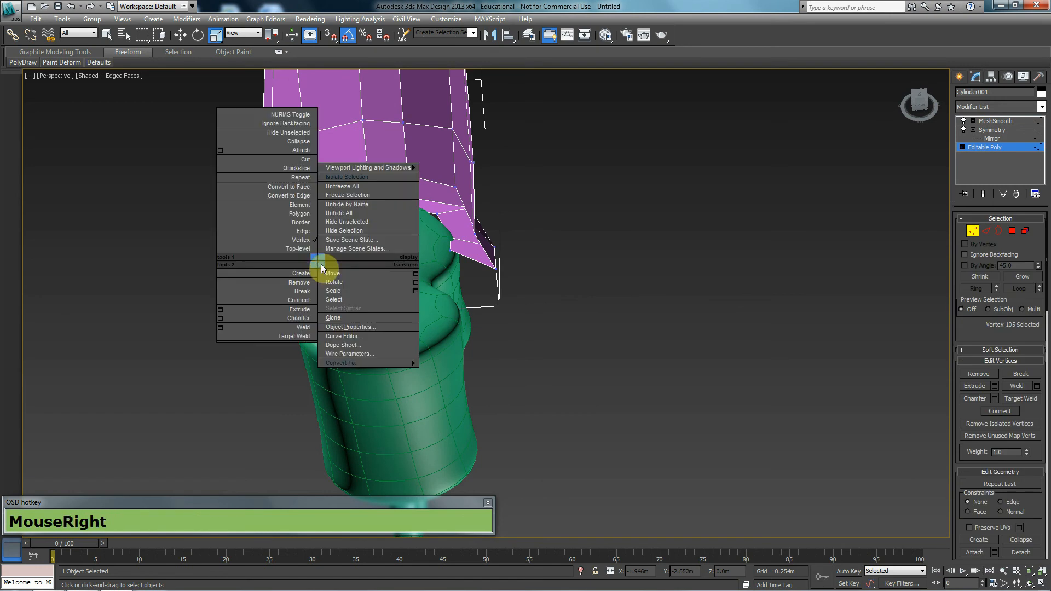
click(351, 177)
mouse_move(456, 345)
middle_down()
mouse_move(432, 257)
mouse_move(425, 345)
mouse_move(396, 305)
mouse_move(528, 265)
mouse_move(482, 340)
mouse_move(500, 298)
mouse_move(458, 334)
middle_up()
scroll(482, 339, up, 3)
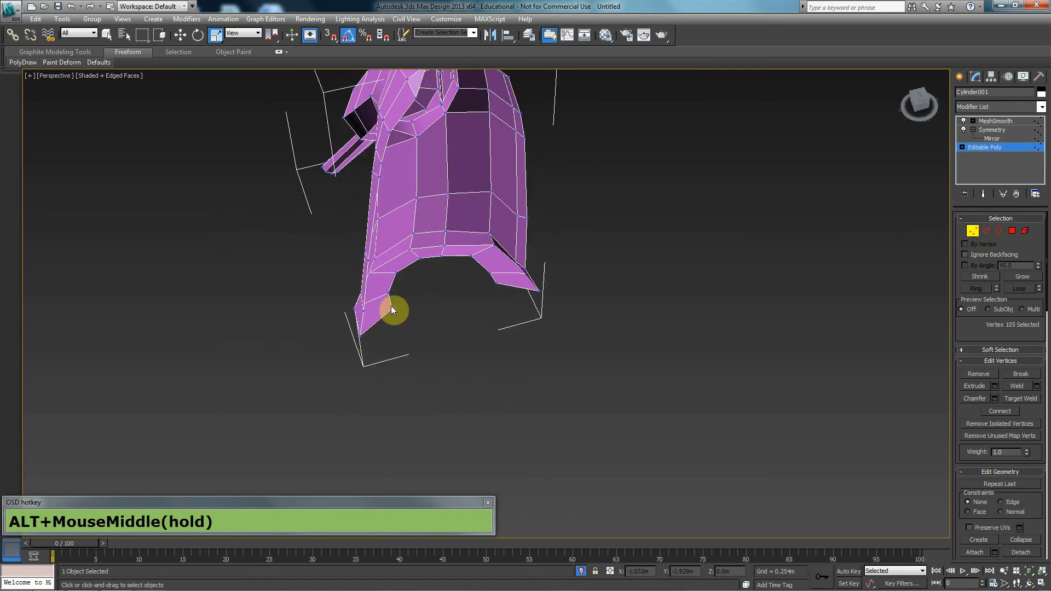
Step: Move the two inner lip vertices at the shirt's centre seam to the mirror plane, checking the mirrored result from the front
click(387, 308)
ctrl+click(497, 284)
key(w)
alt+middle_drag(442, 311, 474, 315)
drag(477, 321, 510, 326)
alt+middle_drag(509, 326, 862, 280)
click(986, 194)
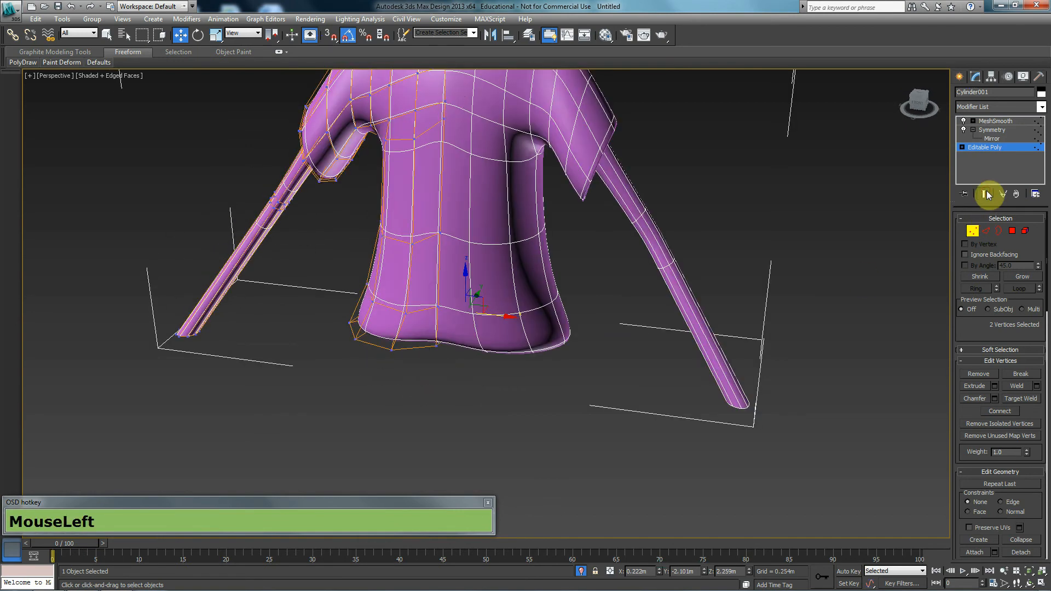
key(f)
middle_drag(617, 277, 645, 176)
click(645, 176)
drag(652, 175, 656, 175)
Step: Leave Vertex level on the shirt and end its isolation, returning to the perspective view of the whole figure
click(973, 231)
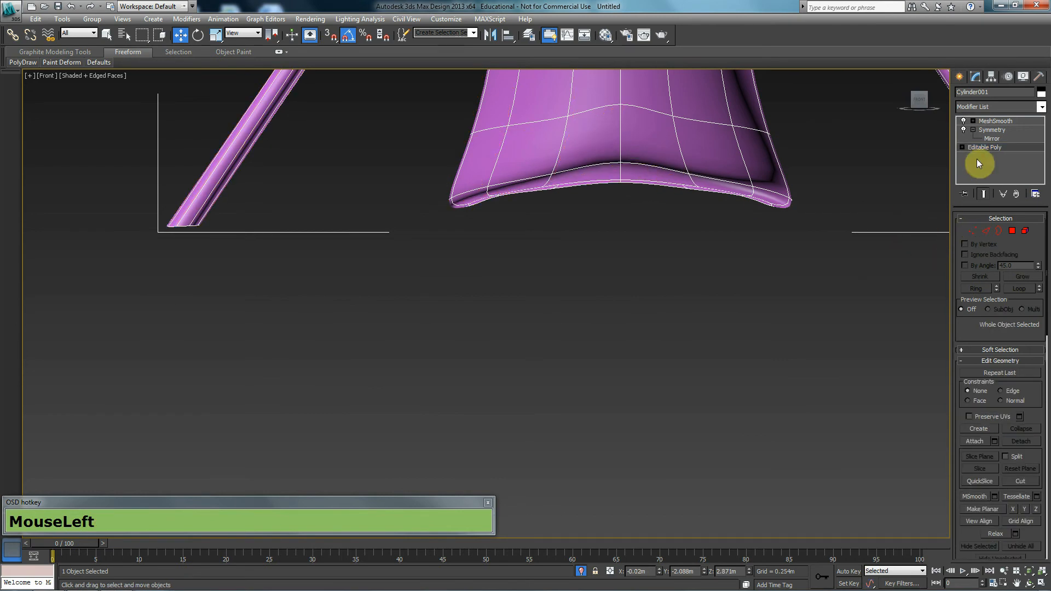
right_click(778, 213)
click(822, 133)
key(p)
scroll(616, 268, down, 5)
alt+middle_drag(537, 333, 704, 287)
scroll(601, 286, up, 4)
Step: At Vertex level on the shorts, move the two waist vertices at the centre back seam outward along Y
click(713, 248)
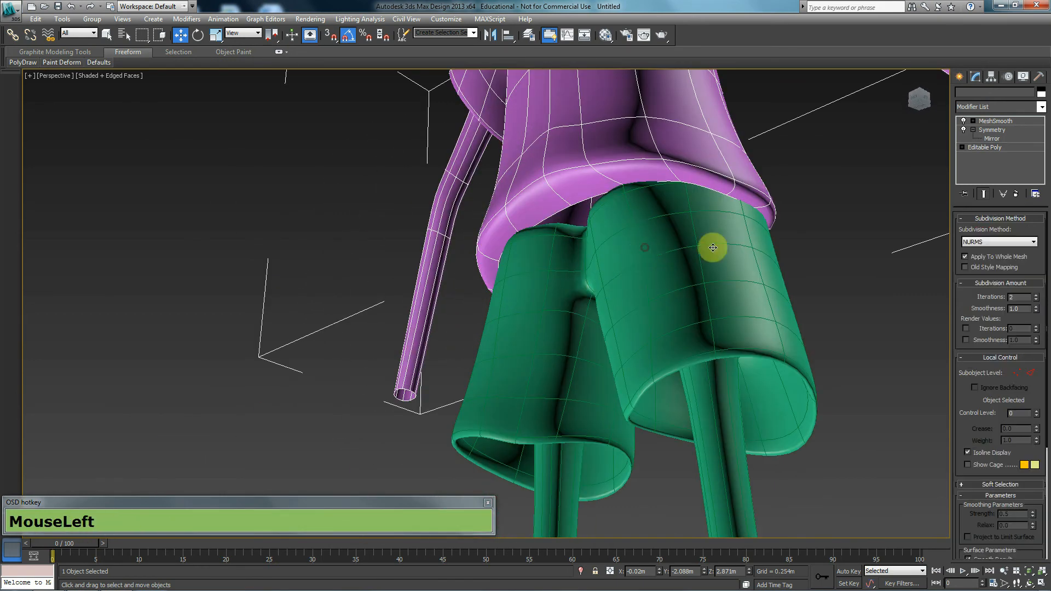
click(992, 147)
click(973, 231)
alt+middle_drag(548, 263, 688, 244)
click(984, 194)
drag(650, 219, 714, 205)
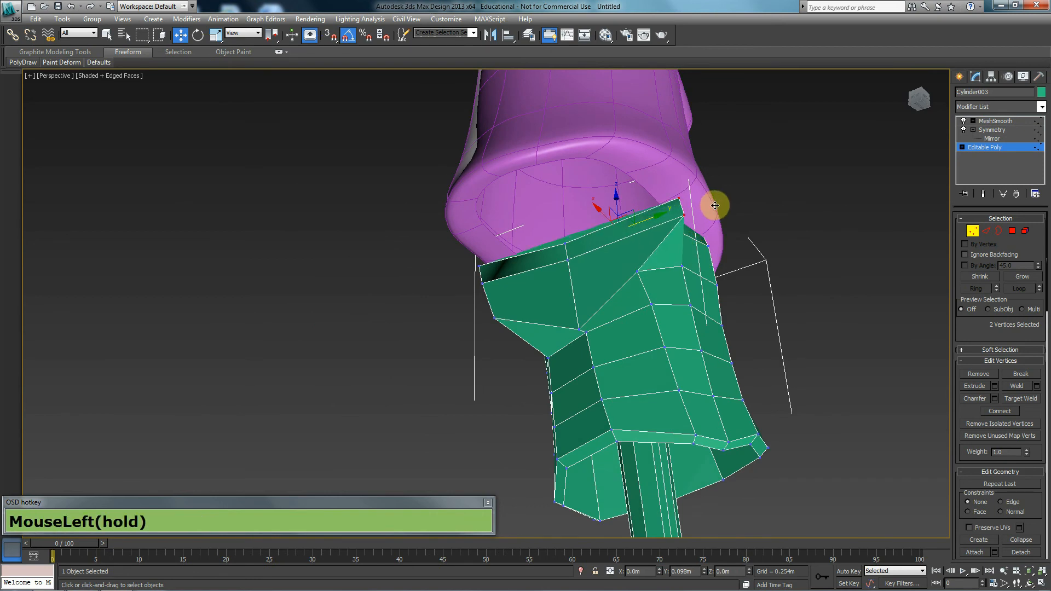
alt+middle_drag(676, 248, 680, 202)
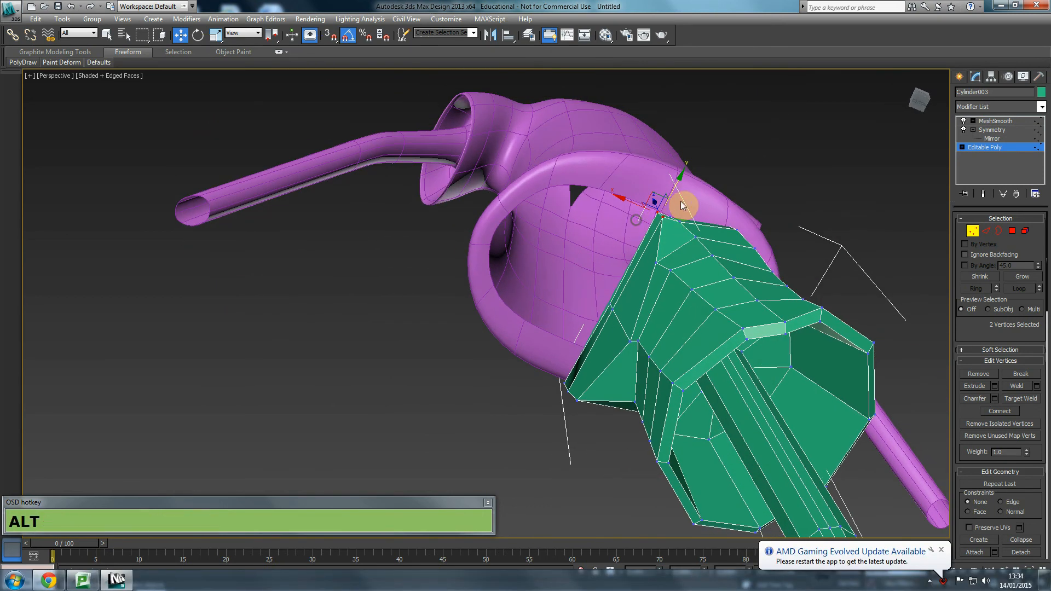
click(984, 194)
alt+middle_drag(768, 265, 730, 280)
drag(668, 181, 671, 175)
Step: Reposition the back seam vertices below the shorts' waist to fill out the hollow above the crotch
click(673, 209)
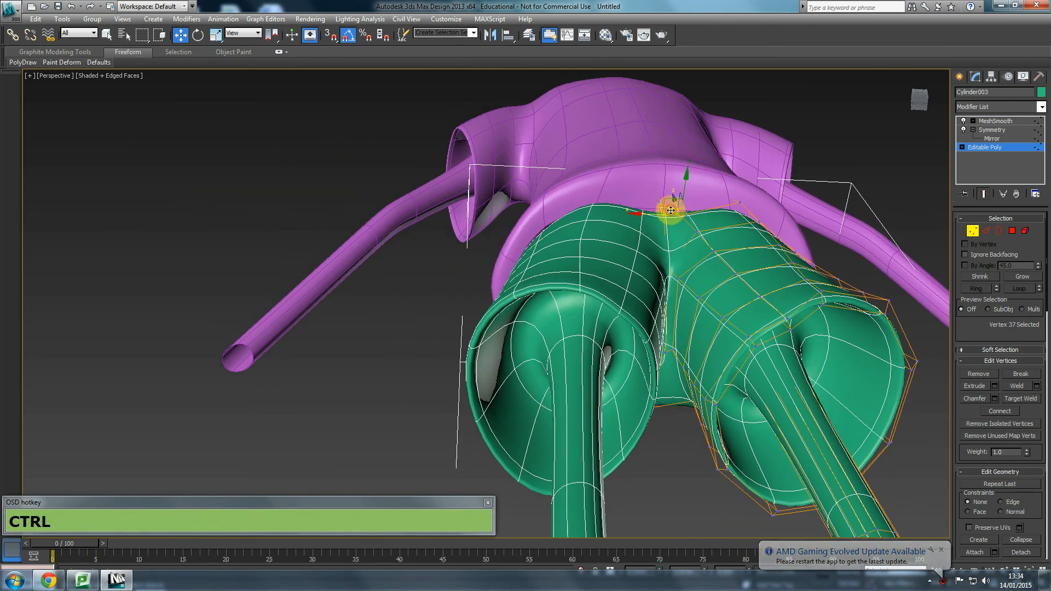
drag(681, 179, 679, 171)
alt+middle_drag(679, 173, 677, 255)
ctrl+click(747, 245)
alt+middle_drag(742, 301, 733, 260)
mouse_move(741, 251)
mouse_down()
mouse_move(763, 263)
mouse_move(754, 266)
mouse_up()
alt+middle_drag(704, 293, 680, 245)
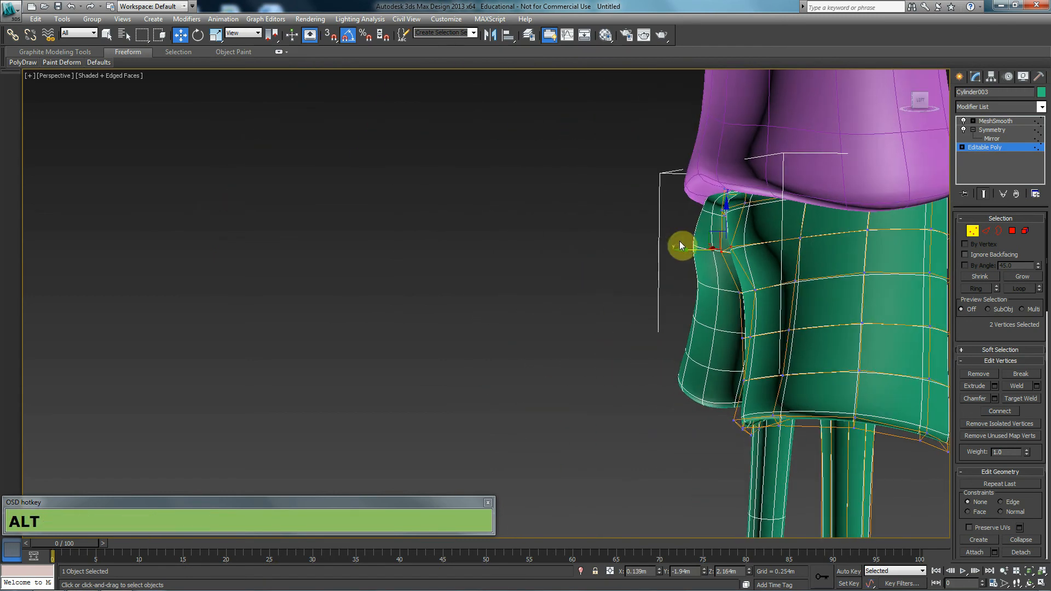
Step: Leave Vertex level and examine the shorts' back and crotch shape with and without edged faces
click(972, 234)
scroll(688, 319, down, 3)
alt+middle_drag(688, 319, 778, 376)
key(F4)
middle_click(584, 359)
scroll(584, 359, up, 4)
alt+middle_drag(597, 362, 652, 378)
key(F4)
middle_drag(858, 397, 679, 324)
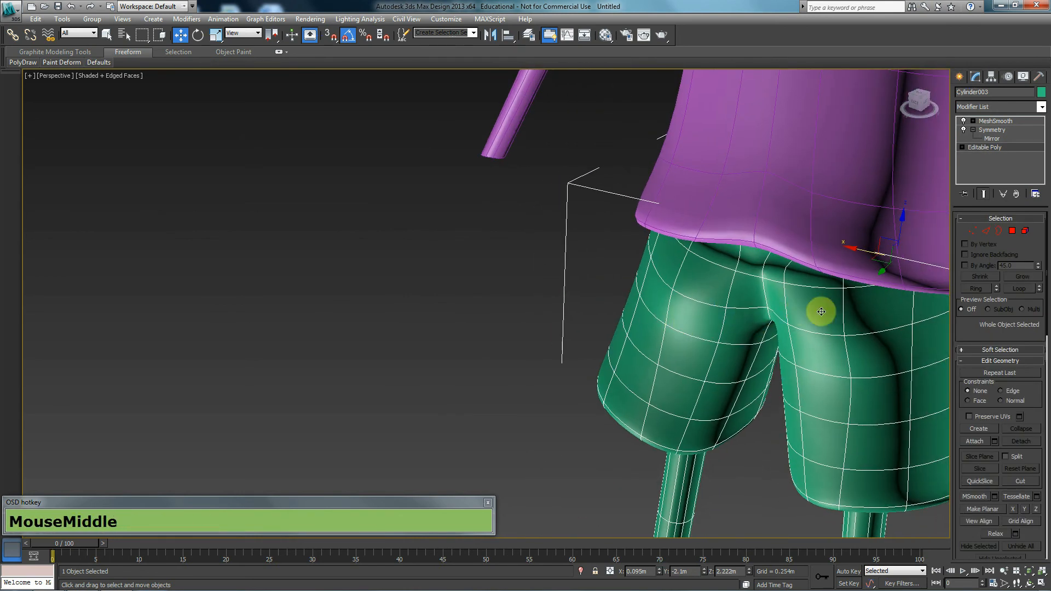
Step: At Vertex level on the shorts' base half, move the back vertex beside the crotch sideways and adjust its height
click(973, 233)
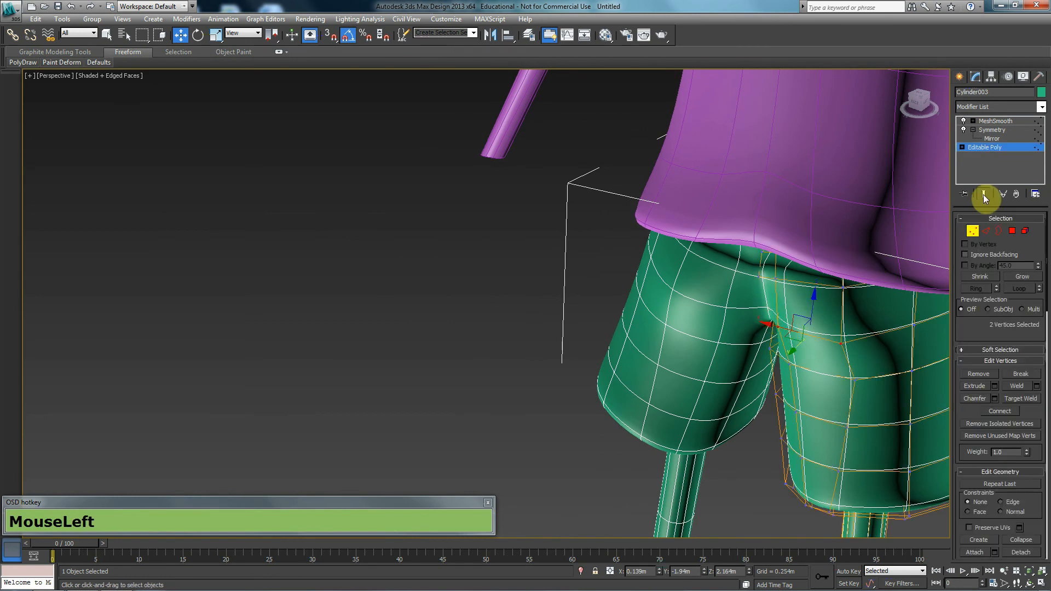
click(984, 194)
alt+middle_drag(748, 343, 731, 357)
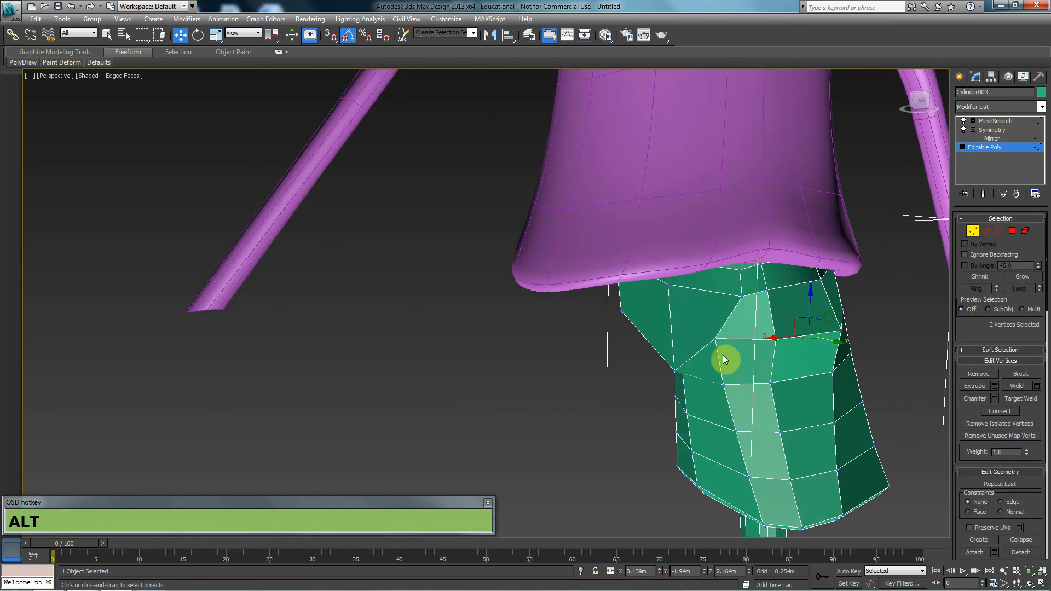
click(715, 340)
drag(728, 344, 762, 356)
click(984, 194)
alt+middle_drag(850, 354, 758, 391)
drag(735, 370, 734, 343)
Step: Examine the vertex at the back seam, isolate the shorts and view them from the front
click(750, 302)
alt+middle_drag(734, 343, 776, 303)
alt+middle_drag(918, 303, 861, 312)
right_click(862, 236)
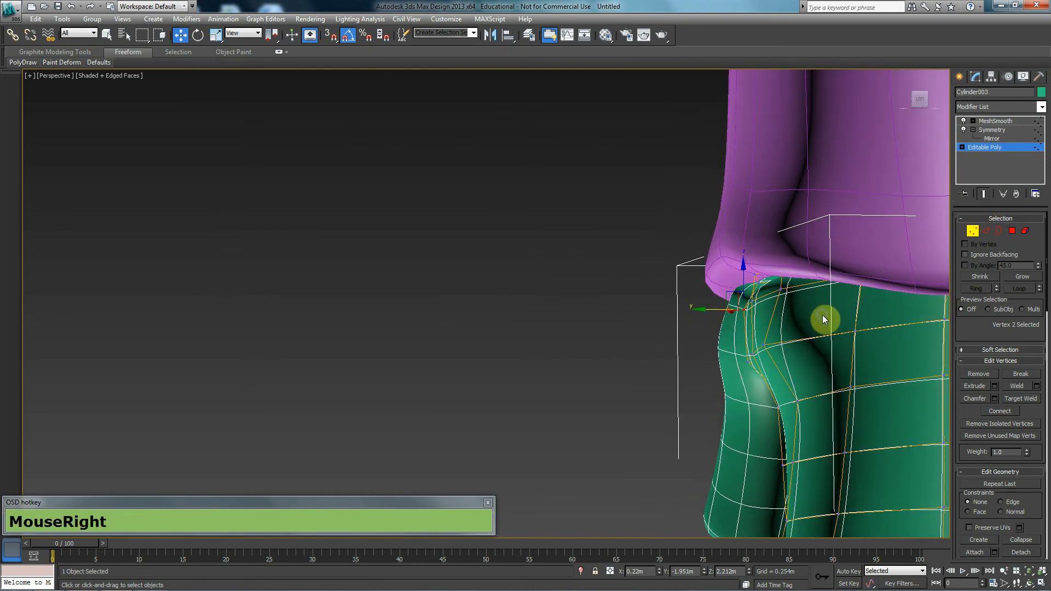
right_click(823, 310)
click(849, 225)
key(f)
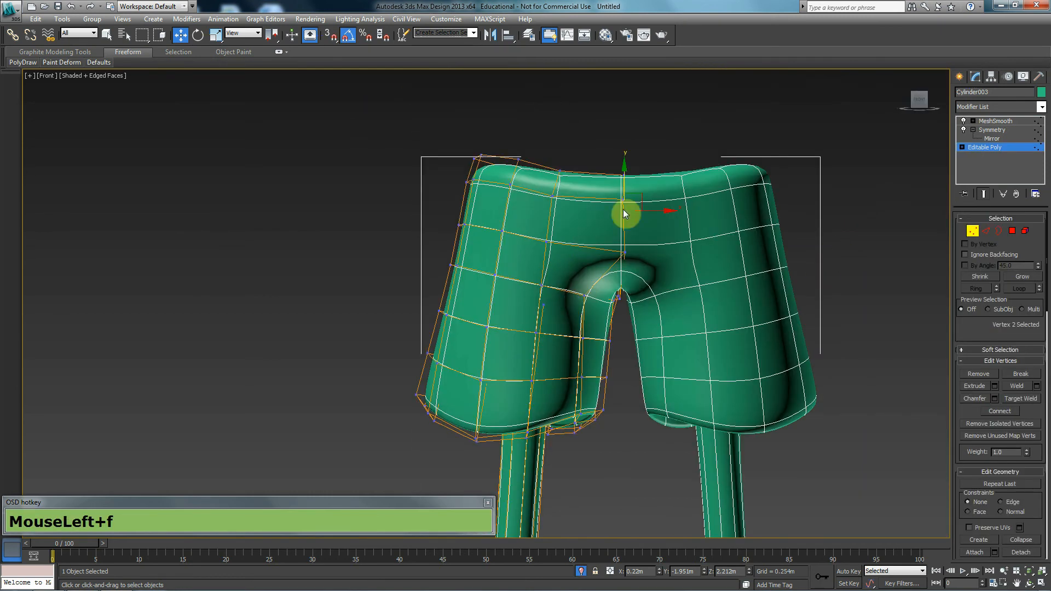
Step: Select the ten vertices around the shorts' waist rim, end isolation and raise them under the shirt to Z 2.318 m
drag(534, 178, 530, 176)
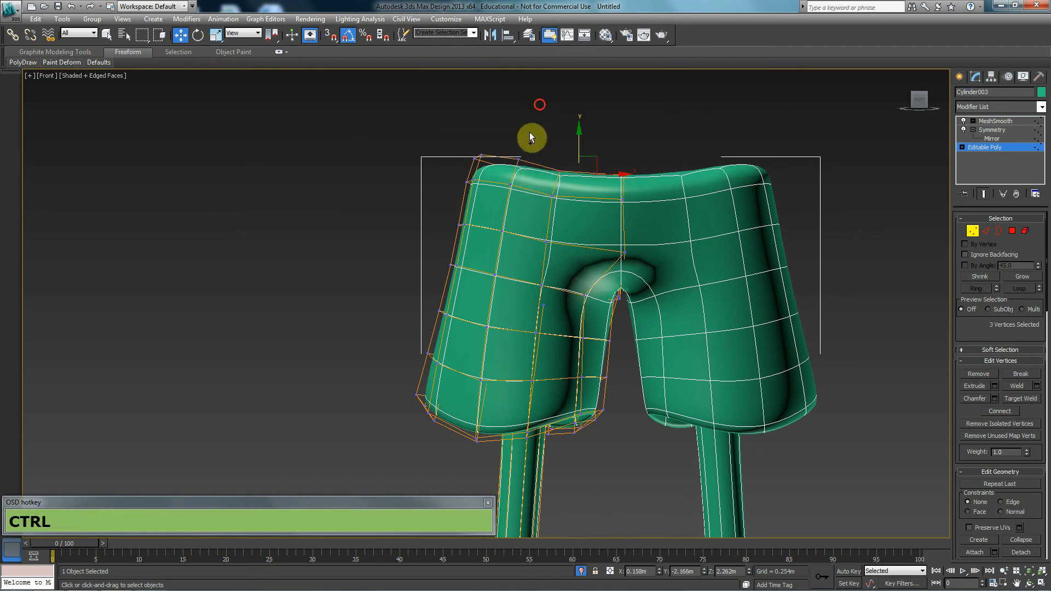
ctrl+drag(453, 171, 446, 172)
key(ctrl+p)
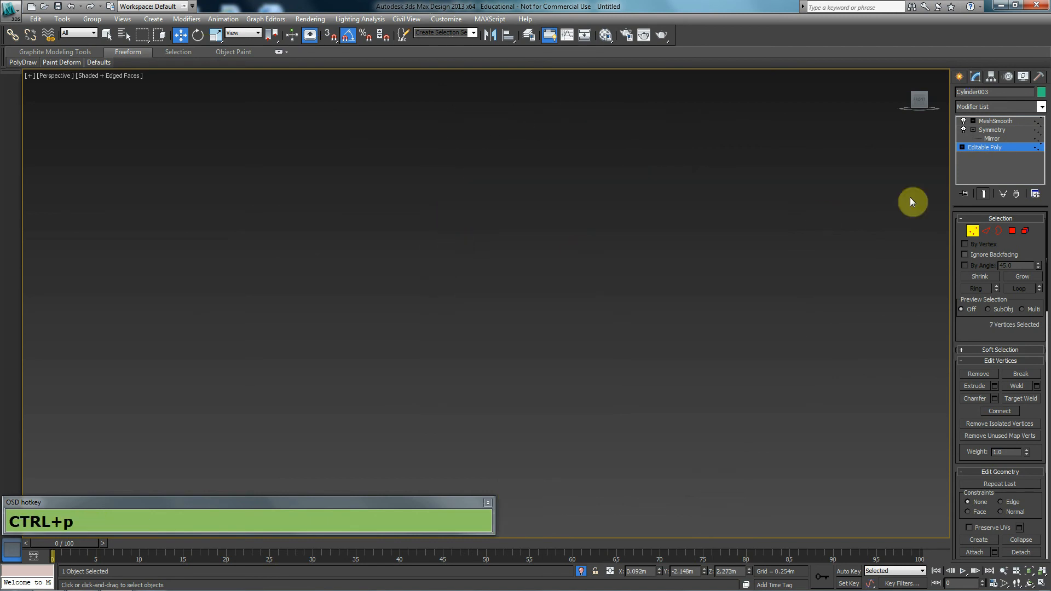
key(z)
alt+middle_drag(516, 287, 520, 205)
ctrl+drag(456, 245, 456, 246)
ctrl+drag(542, 311, 542, 311)
alt+middle_drag(542, 311, 649, 357)
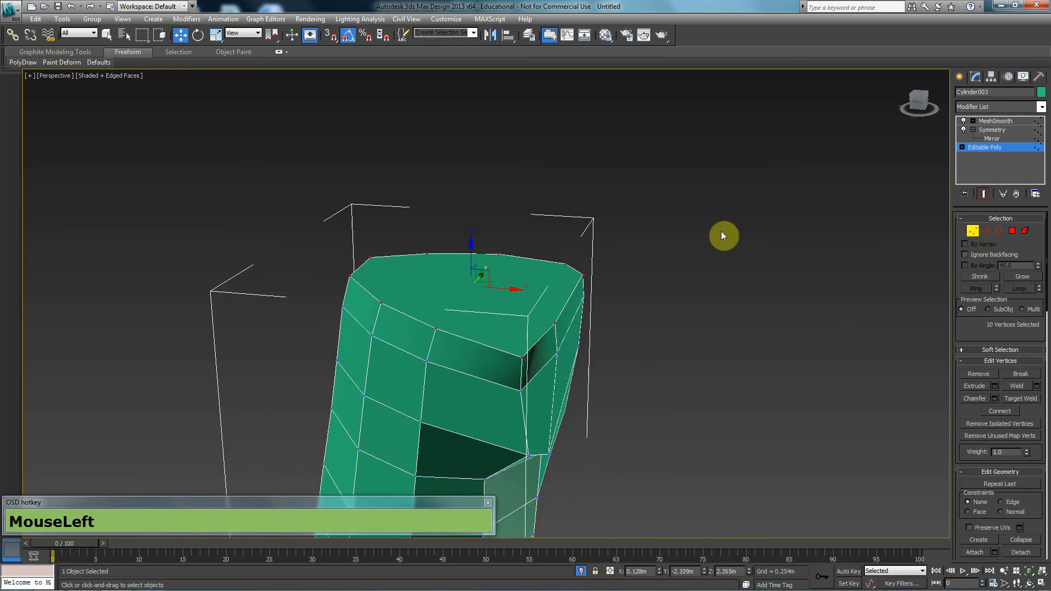
click(985, 194)
right_drag(724, 236, 763, 154)
scroll(472, 263, down, 3)
alt+middle_drag(472, 263, 567, 261)
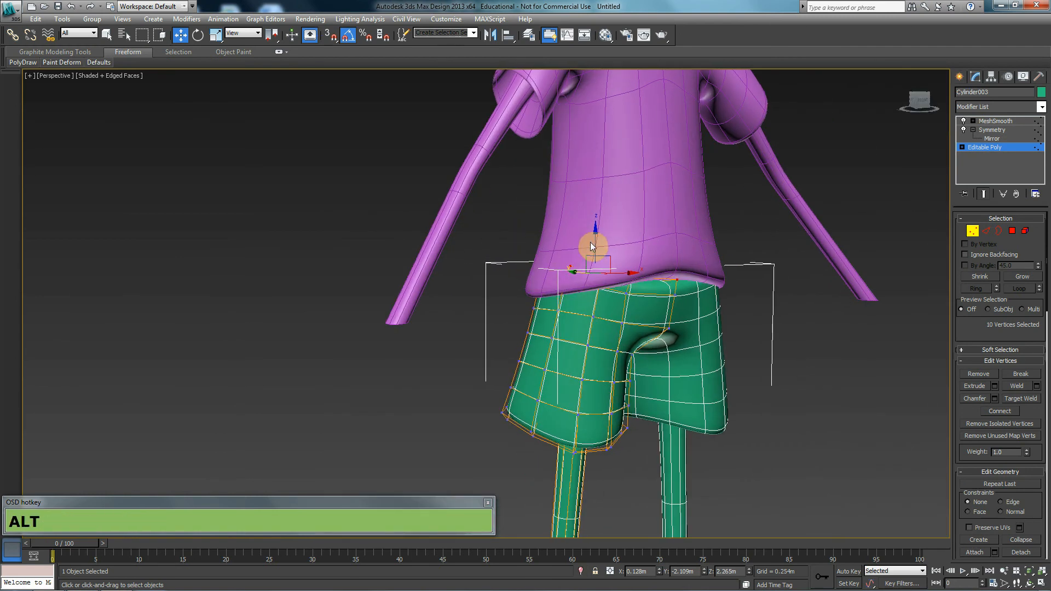
drag(596, 240, 596, 217)
mouse_move(587, 263)
alt+middle_down()
mouse_move(749, 258)
mouse_move(588, 283)
alt+middle_up()
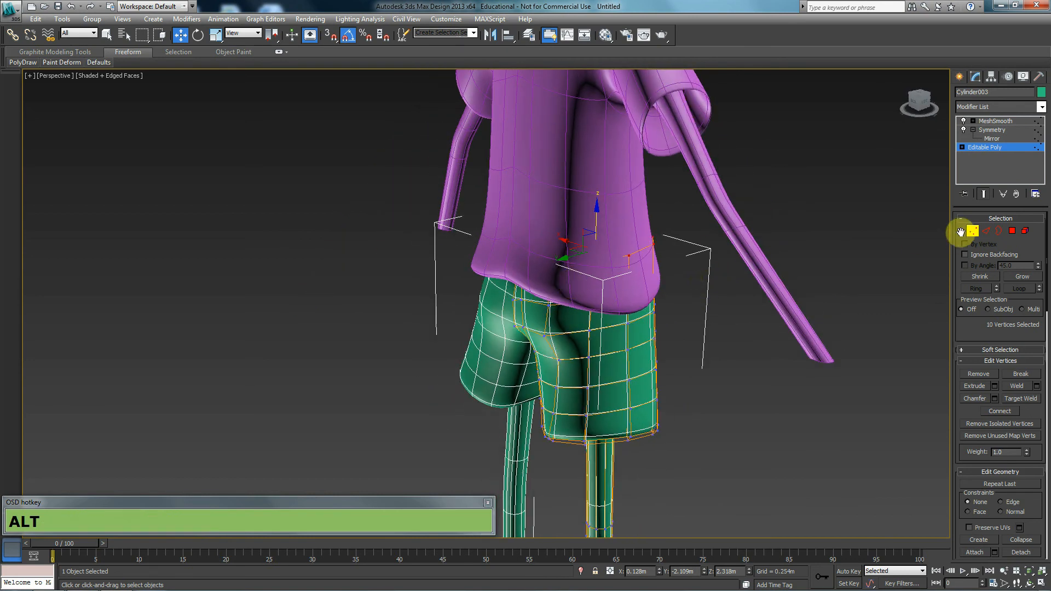
Step: Deselect the shorts and examine the whole clothed figure in shaded, edged and wireframe display
click(906, 220)
scroll(692, 284, down, 4)
mouse_move(692, 284)
alt+middle_down()
mouse_move(636, 320)
mouse_move(653, 341)
mouse_move(568, 354)
mouse_move(514, 340)
mouse_move(542, 298)
alt+middle_up()
key(F4)
scroll(502, 260, up, 3)
middle_drag(502, 260, 558, 324)
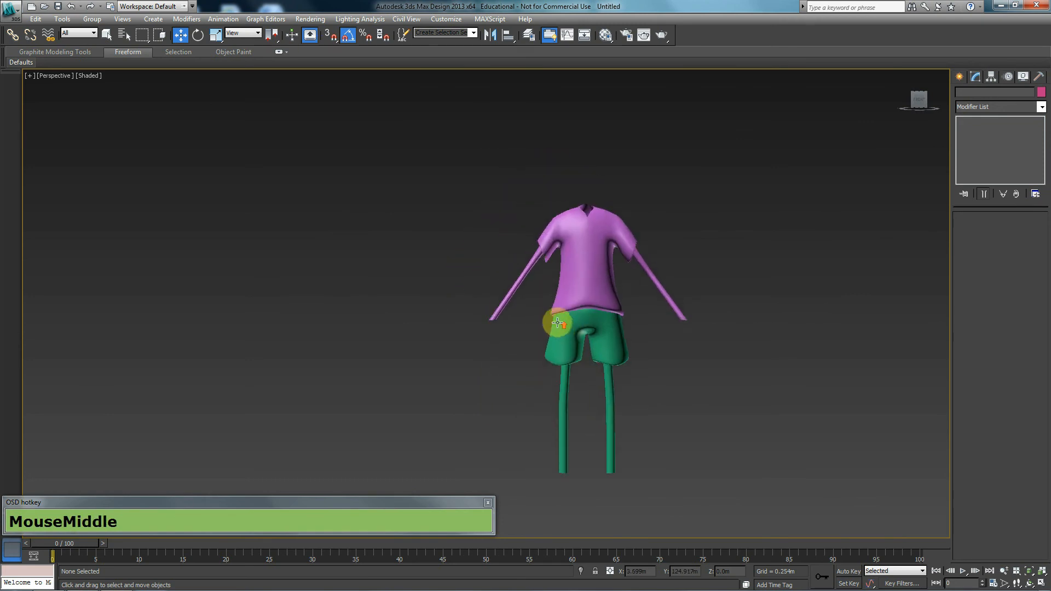
scroll(538, 330, up, 2)
key(F4)
key(F3)
key(F3)
key(F4)
key(F4)
Step: At Edge level on the shirt-and-arms base mesh, select the ring of nine lengthwise edges on the forearm
click(553, 246)
click(1012, 146)
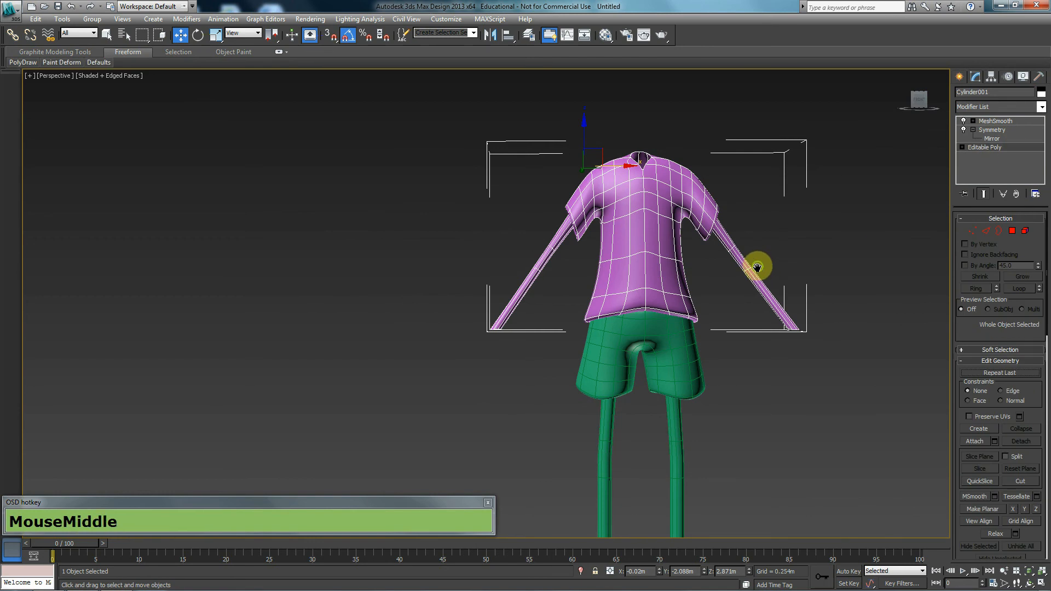
alt+middle_drag(491, 316, 517, 350)
scroll(525, 321, up, 3)
alt+middle_drag(623, 309, 603, 282)
key(2)
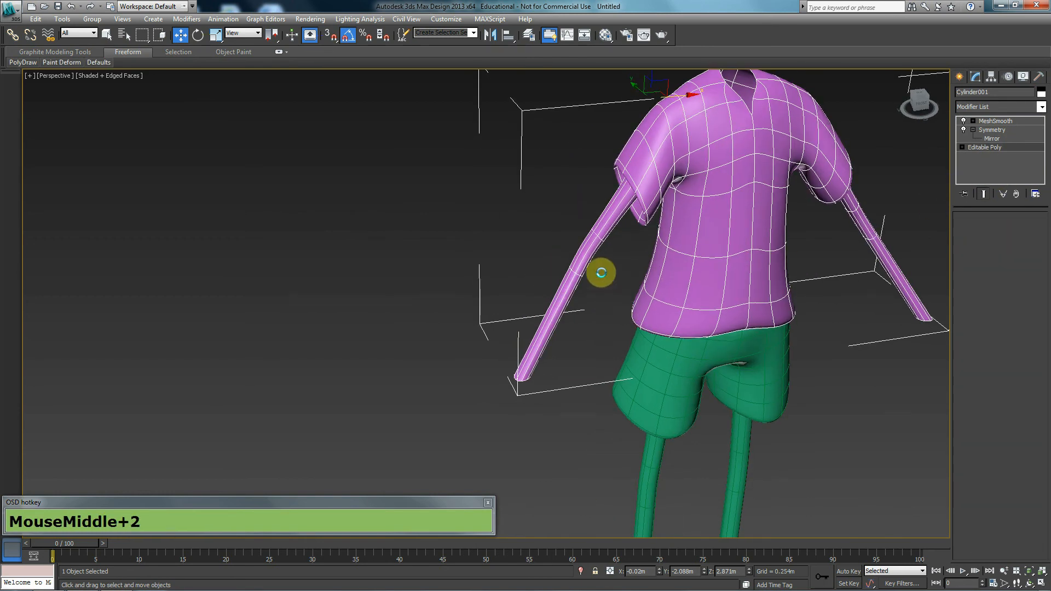
click(982, 196)
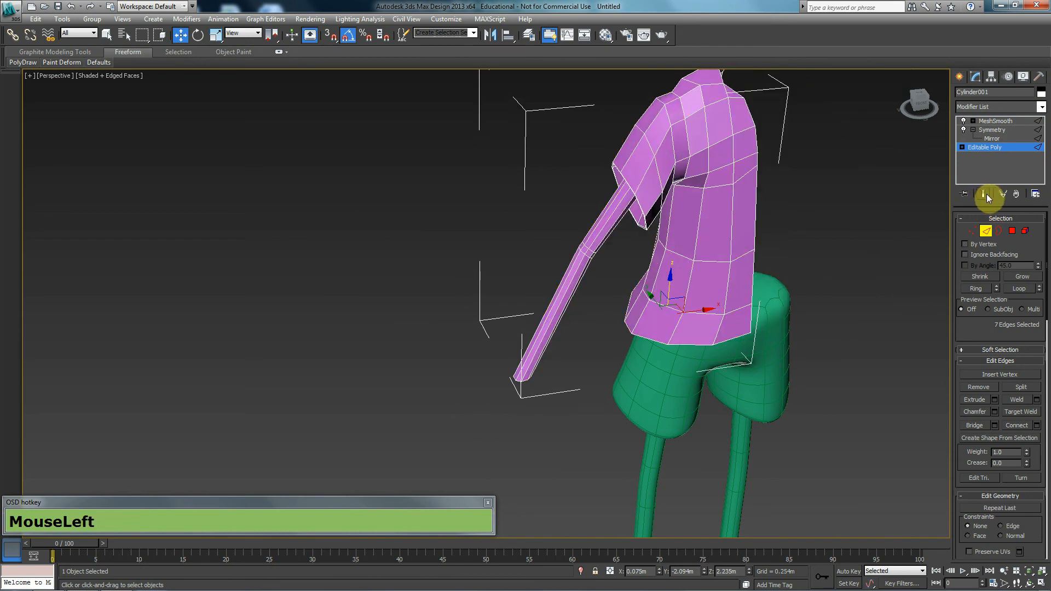
scroll(652, 278, up, 3)
middle_drag(680, 236, 575, 265)
shift+click(550, 311)
middle_click(606, 308)
scroll(594, 329, up, 2)
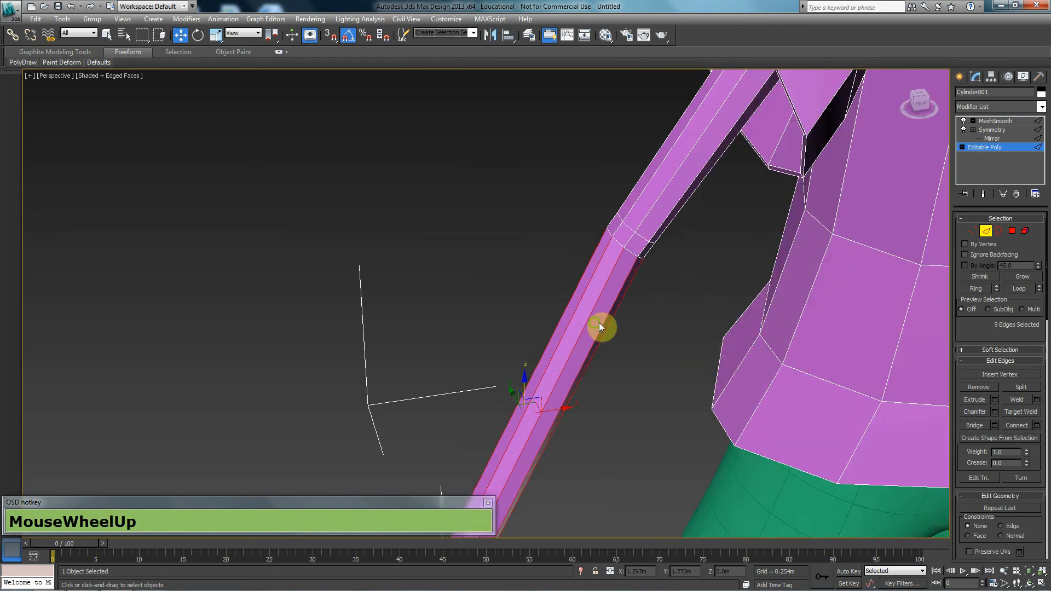
scroll(606, 258, down, 4)
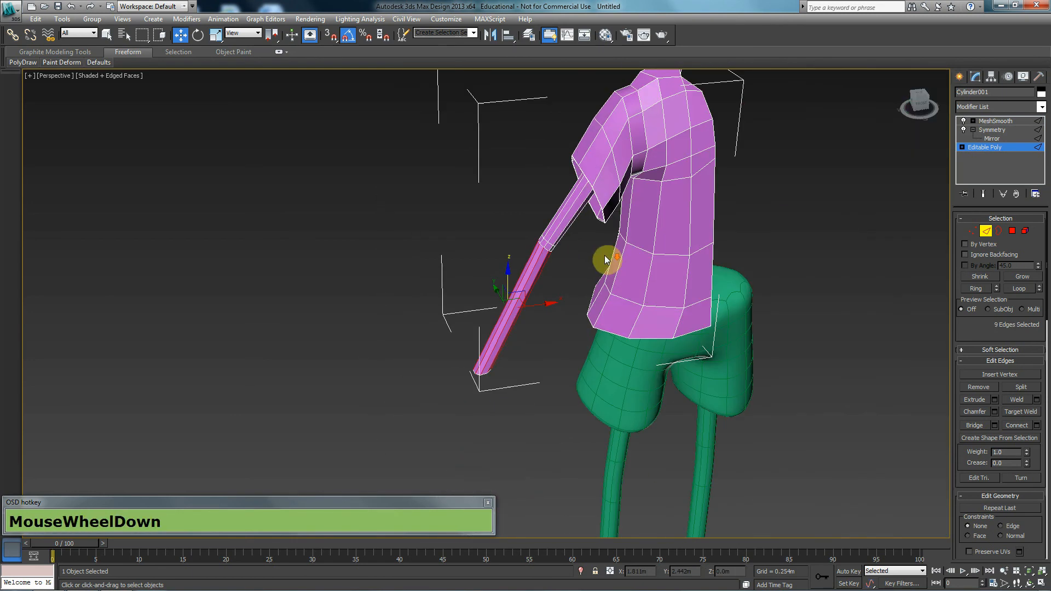
Step: Try to add an edge loop around the forearm with Connect and scale it
click(1038, 425)
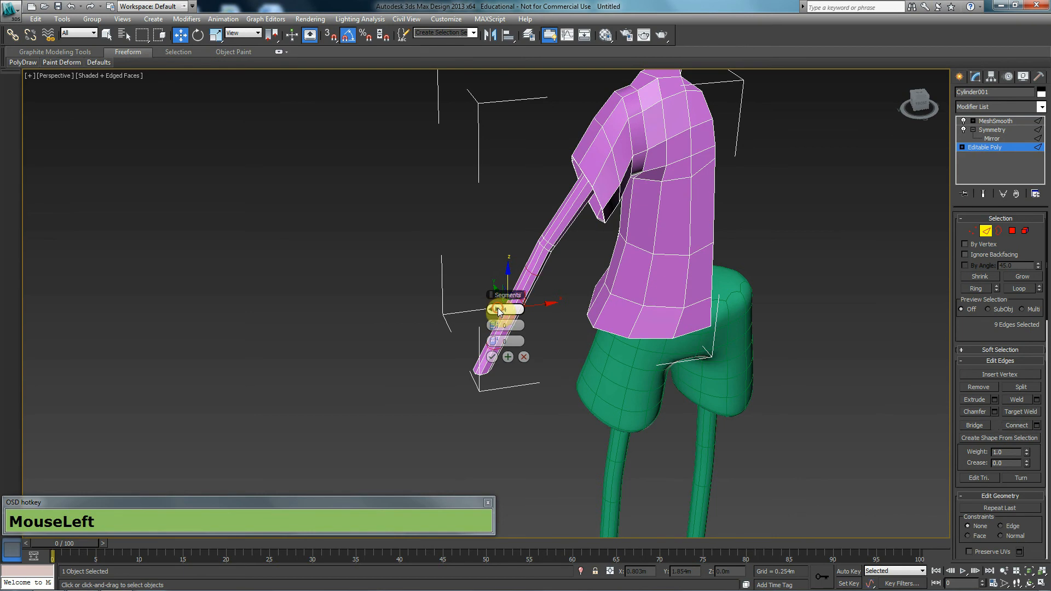
click(494, 358)
alt+middle_drag(494, 357, 557, 319)
key(r)
click(527, 328)
key(ctrl+z)
key(ctrl+z)
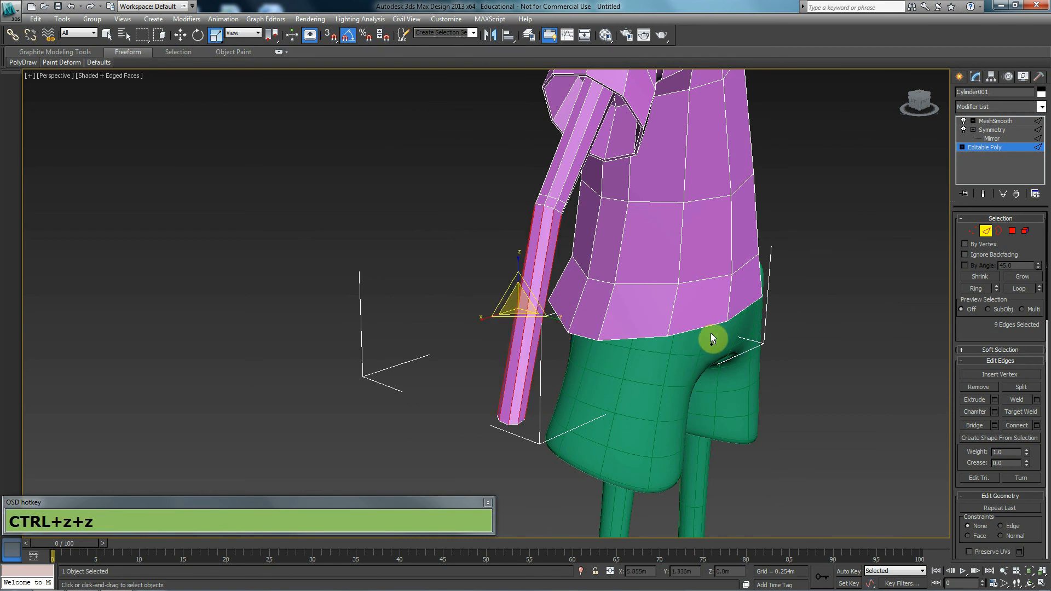
Step: At Border level on the shirt-and-arms mesh, extend the open wrist border into a short new ring of faces
alt+middle_drag(524, 393, 536, 340)
click(602, 340)
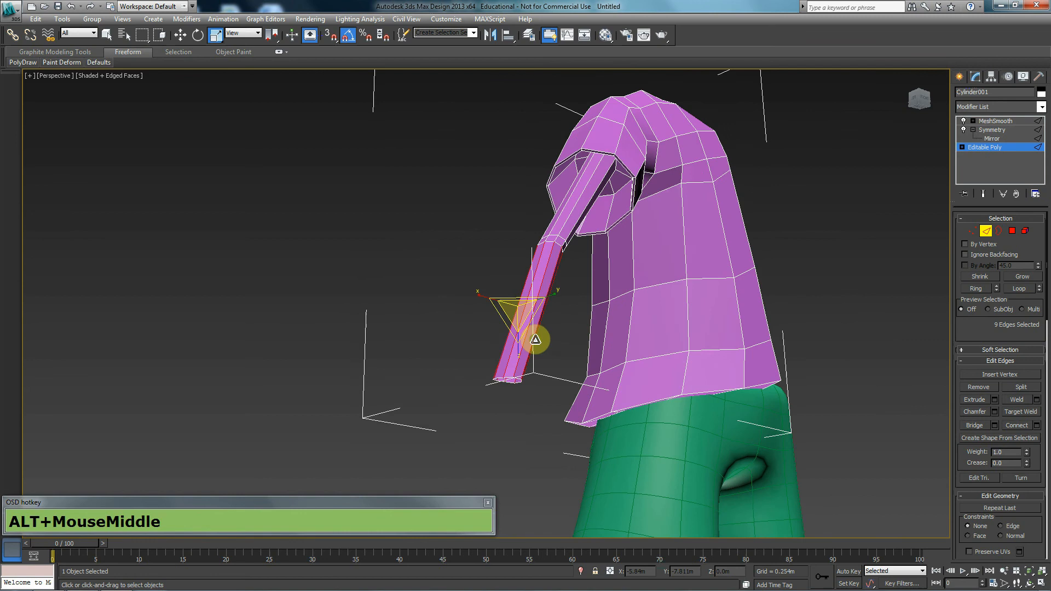
click(1000, 230)
click(511, 378)
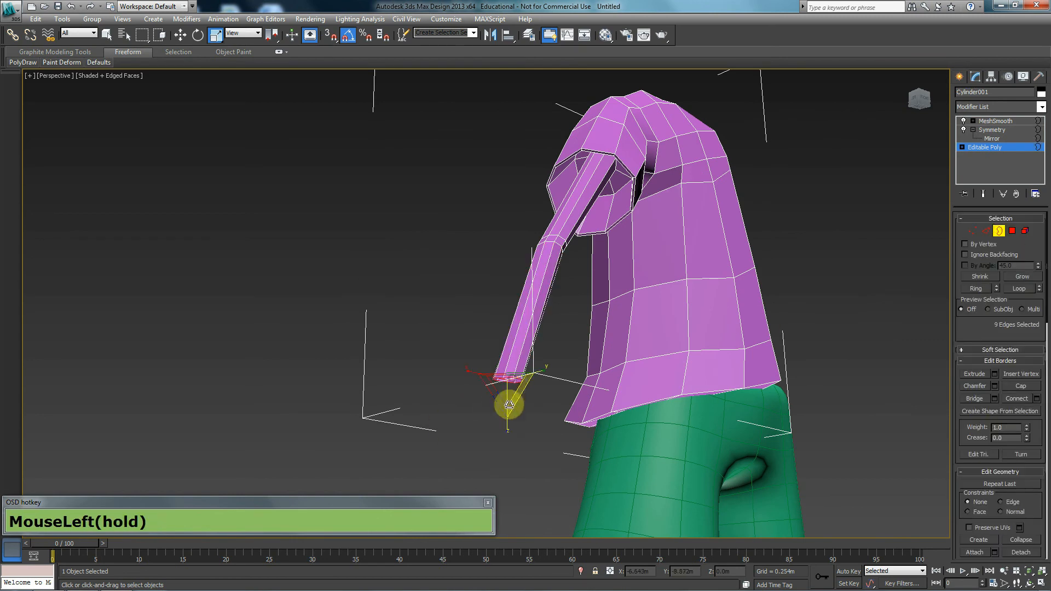
alt+middle_drag(500, 394, 477, 430)
scroll(503, 374, up, 2)
key(w)
shift+drag(555, 302, 547, 306)
Step: Delete the nine long forearm polygons between the elbow and the new wrist ring
scroll(495, 283, down, 5)
scroll(495, 283, down, 3)
middle_drag(500, 253, 544, 172)
scroll(512, 315, up, 5)
middle_drag(580, 328, 585, 282)
alt+middle_drag(509, 266, 580, 197)
scroll(503, 325, down, 2)
scroll(503, 326, down, 2)
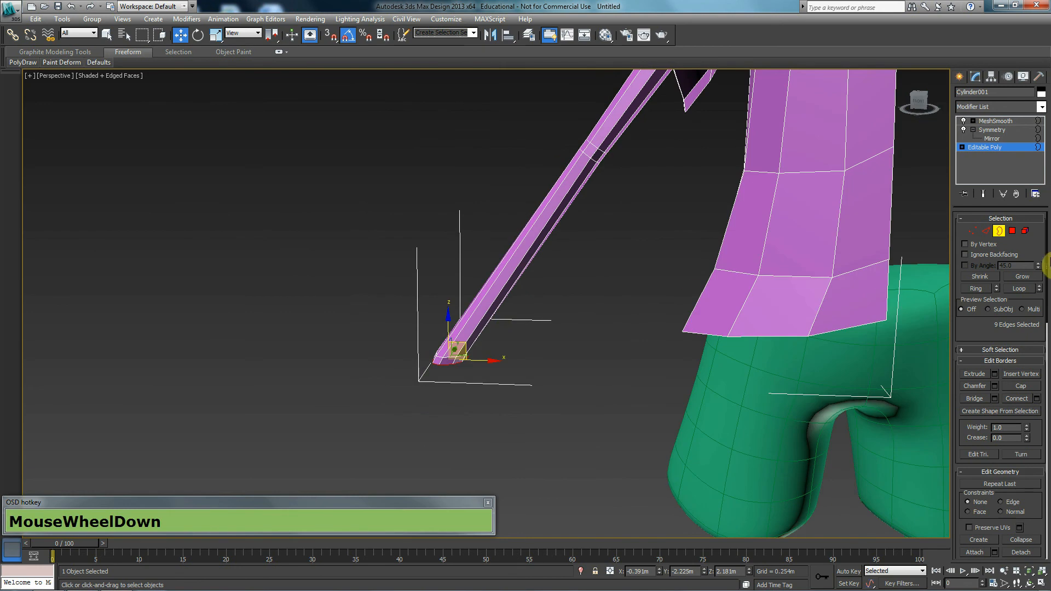
click(1012, 231)
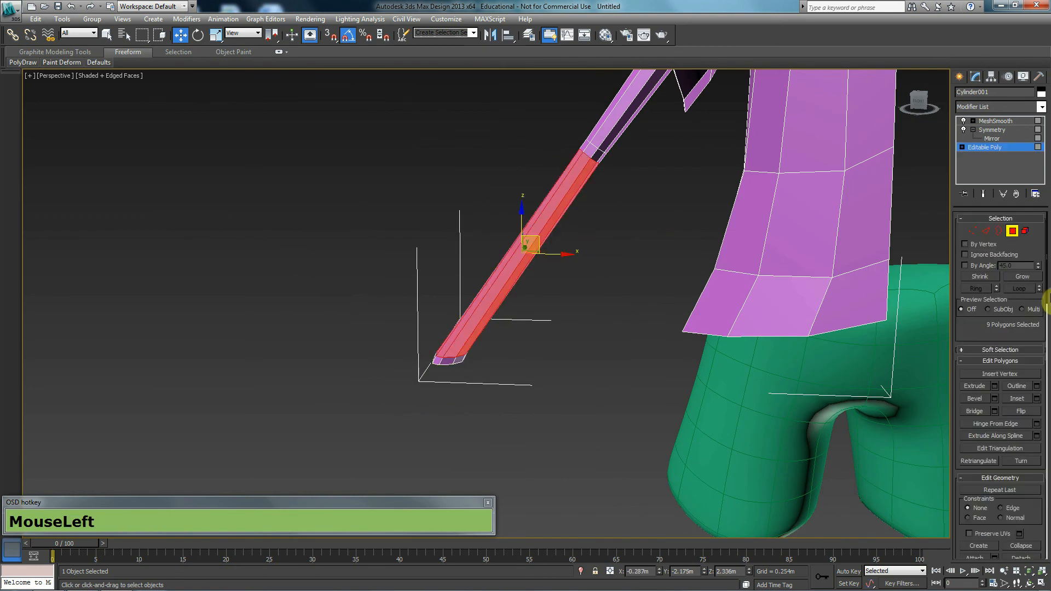
key(Delete)
Step: Bridge the open elbow border to the wrist ring's border with 5 segments
click(1000, 231)
click(593, 160)
shift+click(461, 356)
alt+middle_drag(486, 359, 559, 360)
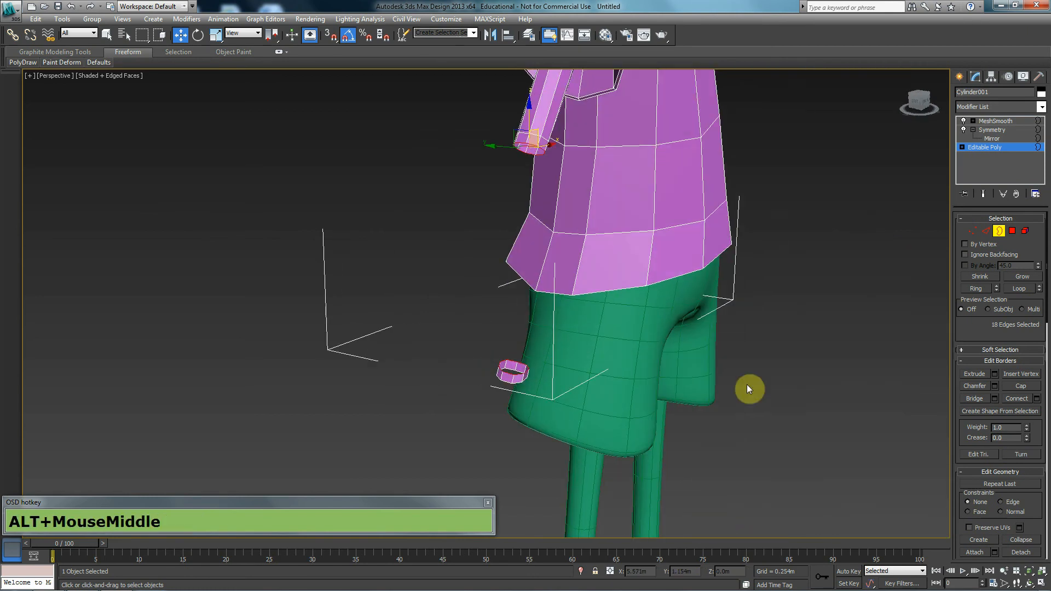
click(995, 399)
alt+middle_click(611, 290)
click(497, 310)
click(497, 310)
click(498, 310)
click(498, 310)
Step: Give the forearm bridge a taper of -1.5 with no twist and accept it
drag(498, 328, 493, 343)
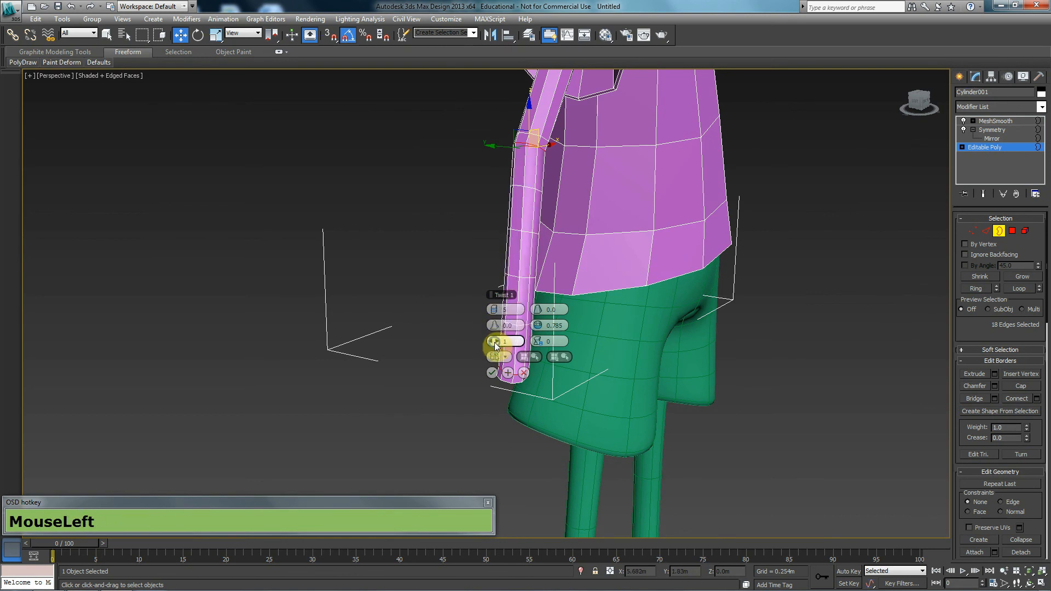
right_click(493, 344)
drag(539, 311, 535, 310)
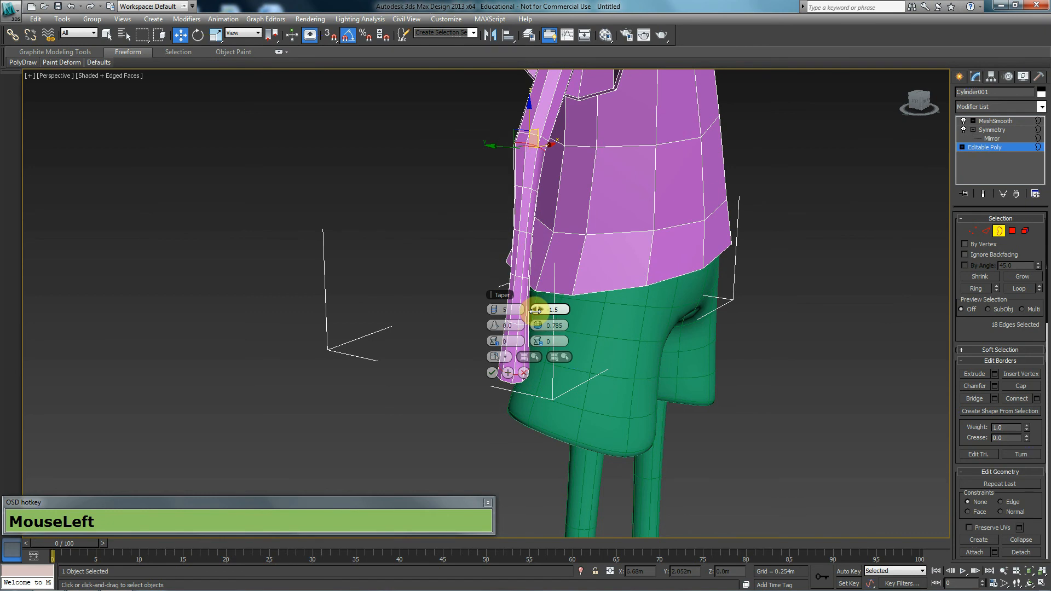
alt+middle_drag(542, 238, 482, 237)
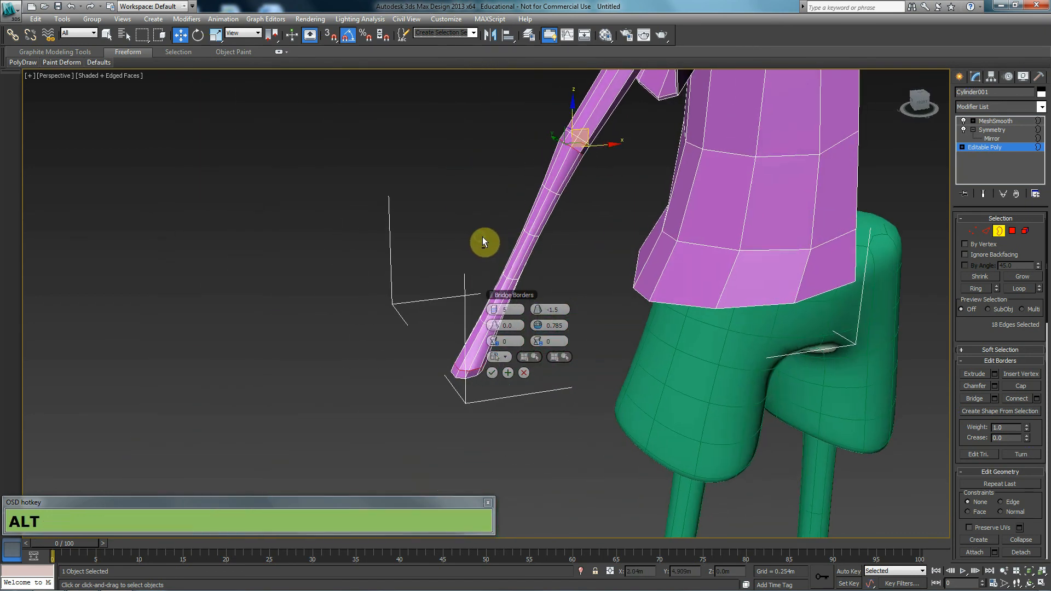
click(492, 374)
Step: Delete the upper-arm polygons between the sleeve and the elbow
middle_drag(659, 160, 570, 344)
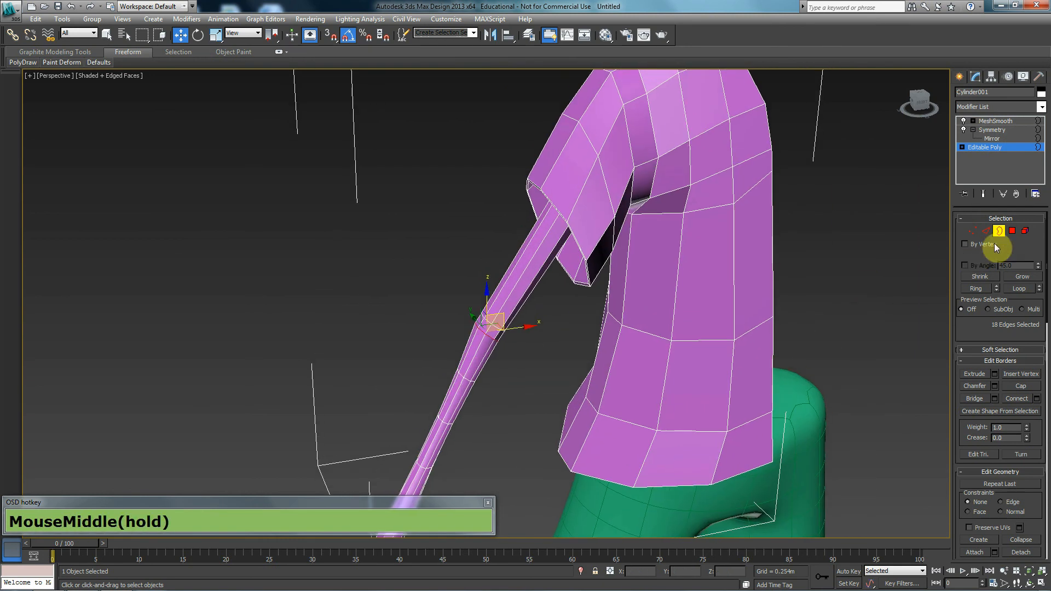
click(1014, 232)
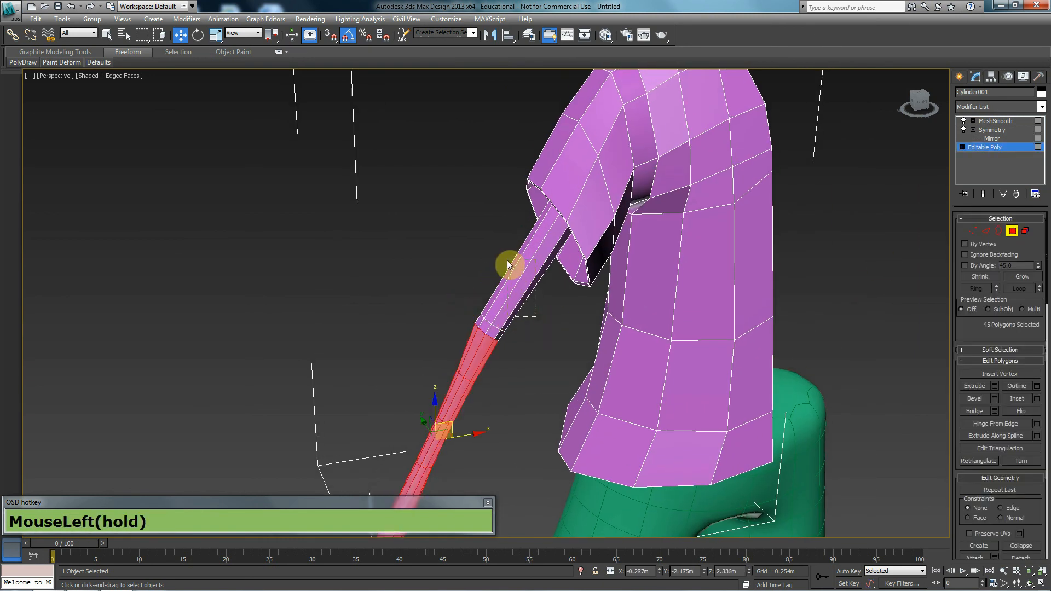
click(506, 264)
key(Delete)
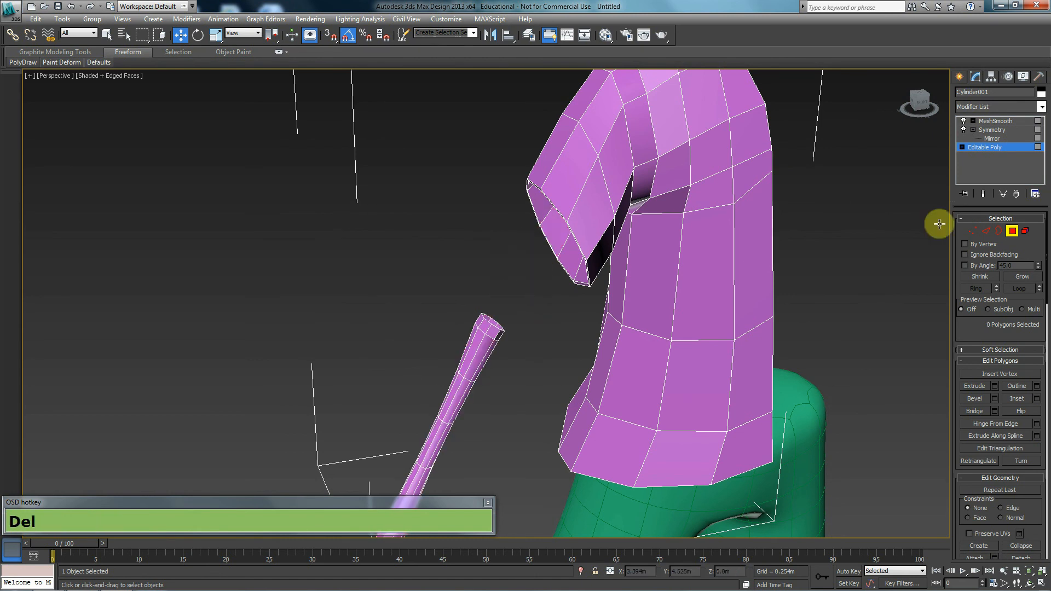
Step: Bridge the arm-hole border inside the sleeve to the open elbow border with 5 segments
click(999, 230)
alt+middle_drag(613, 228, 650, 178)
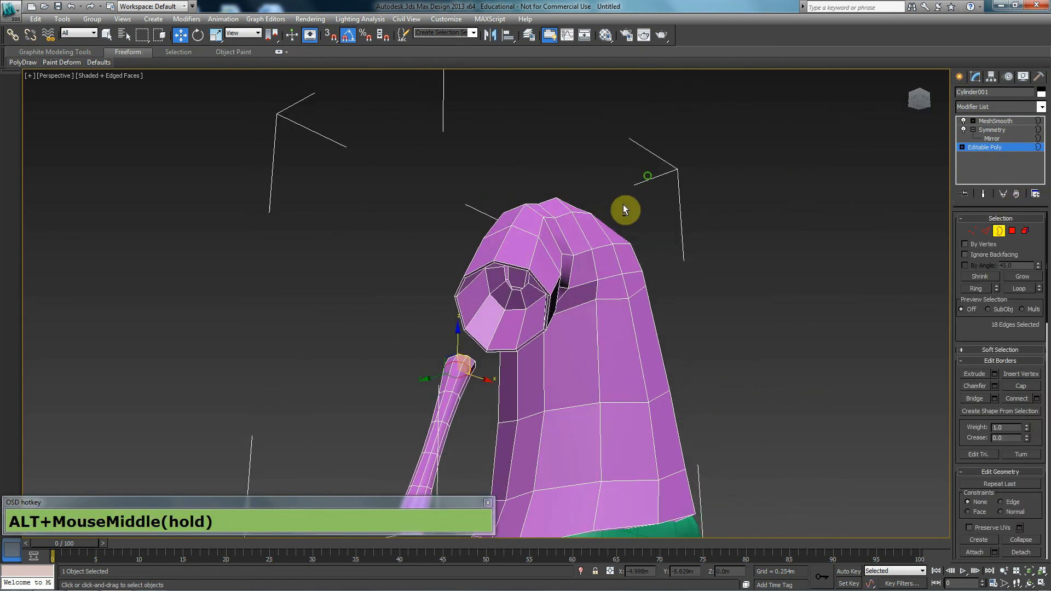
click(521, 281)
ctrl+click(468, 359)
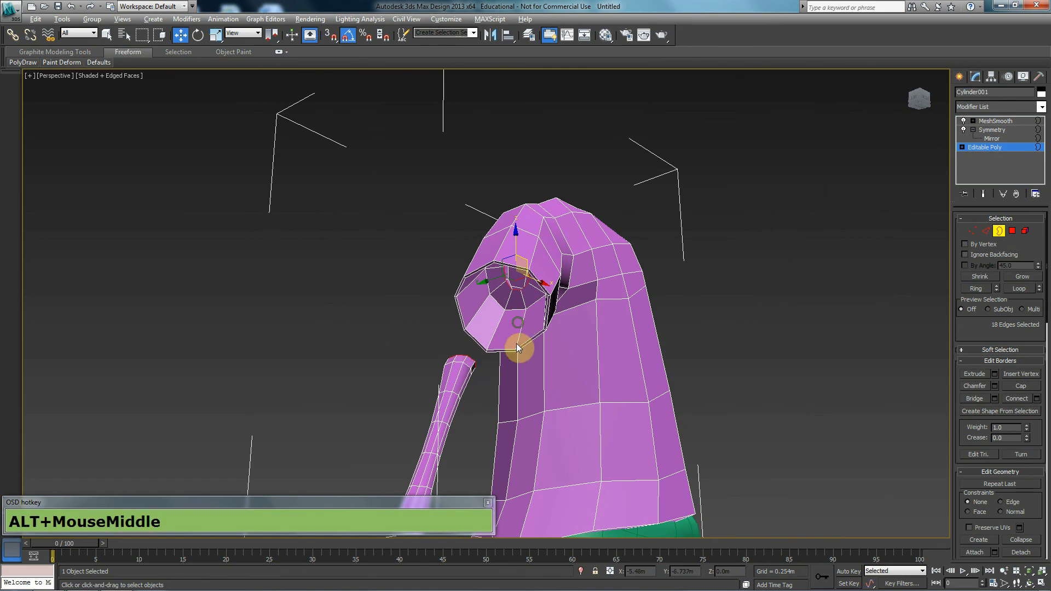
alt+middle_drag(520, 336, 507, 371)
drag(998, 402, 995, 399)
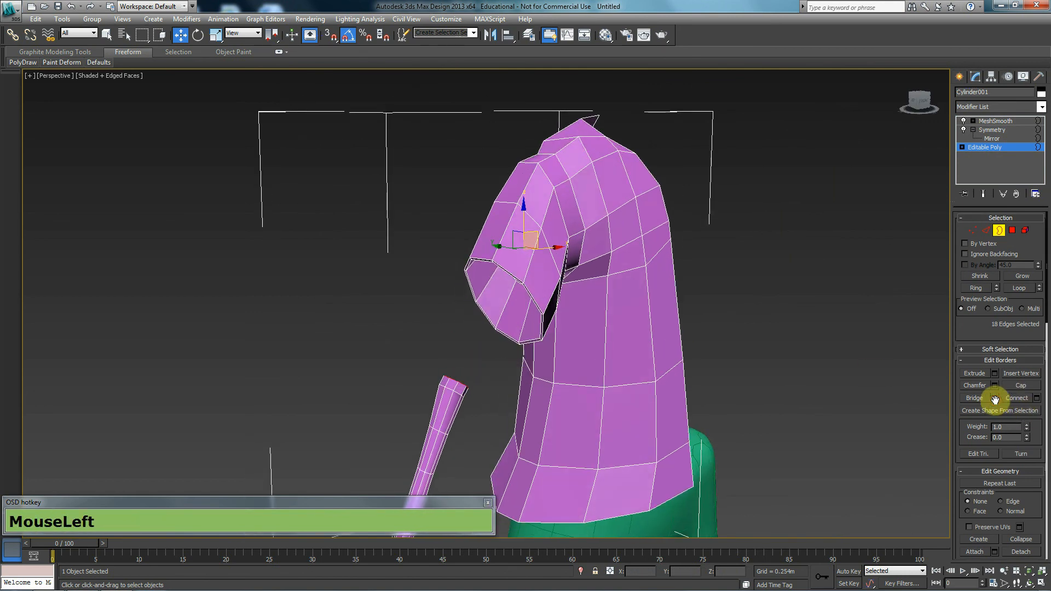
alt+middle_drag(453, 396, 446, 394)
scroll(444, 402, down, 3)
scroll(445, 402, up, 4)
drag(547, 310, 378, 307)
right_click(548, 309)
right_click(540, 309)
scroll(364, 342, down, 3)
alt+middle_drag(364, 342, 481, 323)
right_click(540, 312)
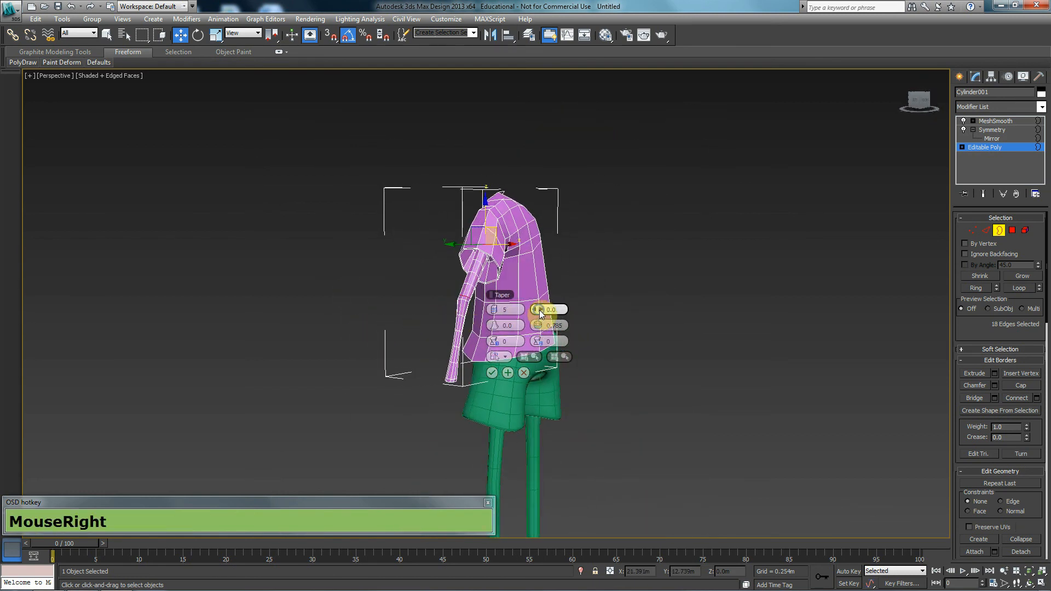
Step: Set the upper-arm bridge's taper to -0.28 and accept it
alt+middle_drag(416, 335, 415, 339)
scroll(433, 330, up, 2)
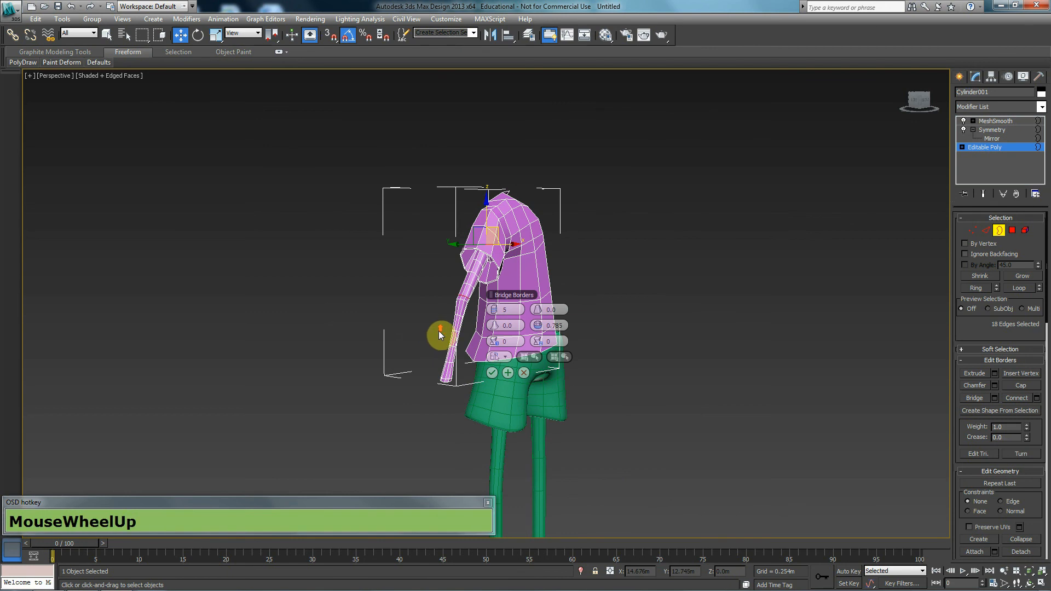
drag(537, 311, 535, 309)
alt+middle_drag(362, 341, 318, 343)
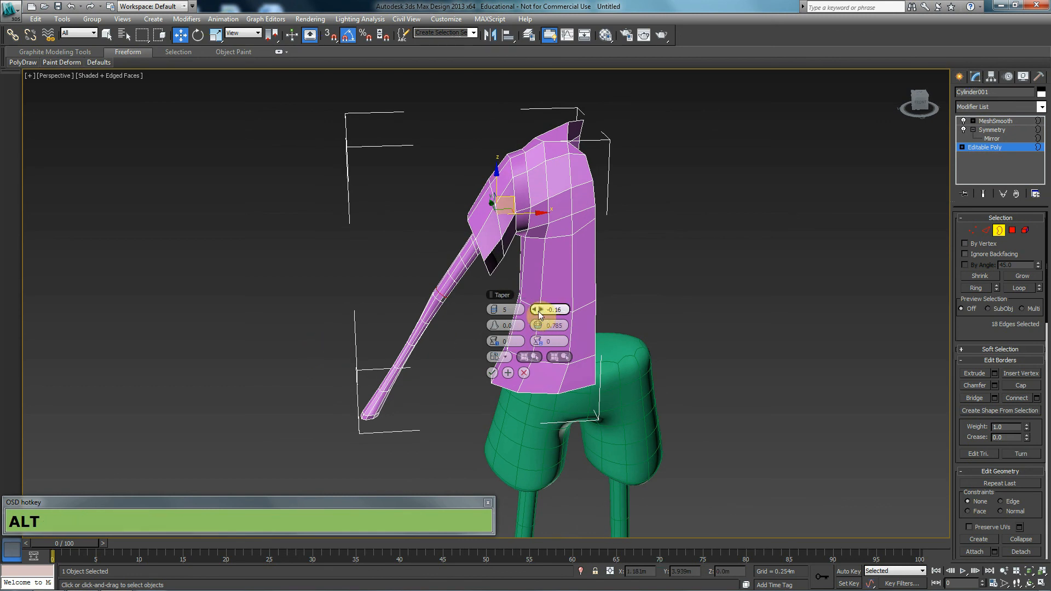
drag(537, 311, 536, 310)
alt+middle_drag(328, 343, 360, 315)
scroll(384, 326, down, 2)
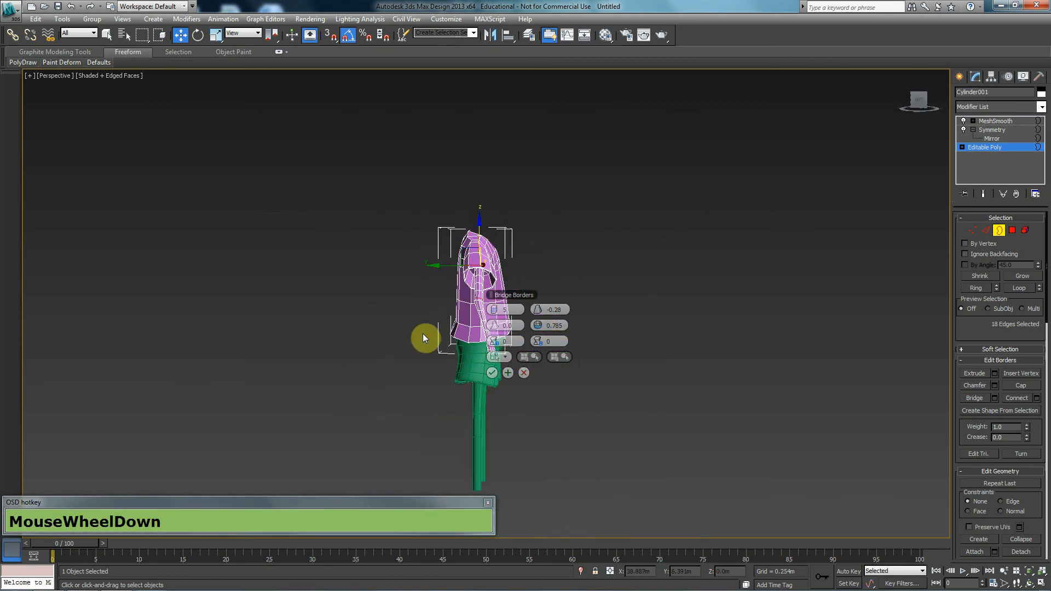
click(492, 373)
Step: Leave Border level, deselect the shirt and examine the whole smoothed figure in shaded display without edges
alt+middle_drag(559, 363, 875, 297)
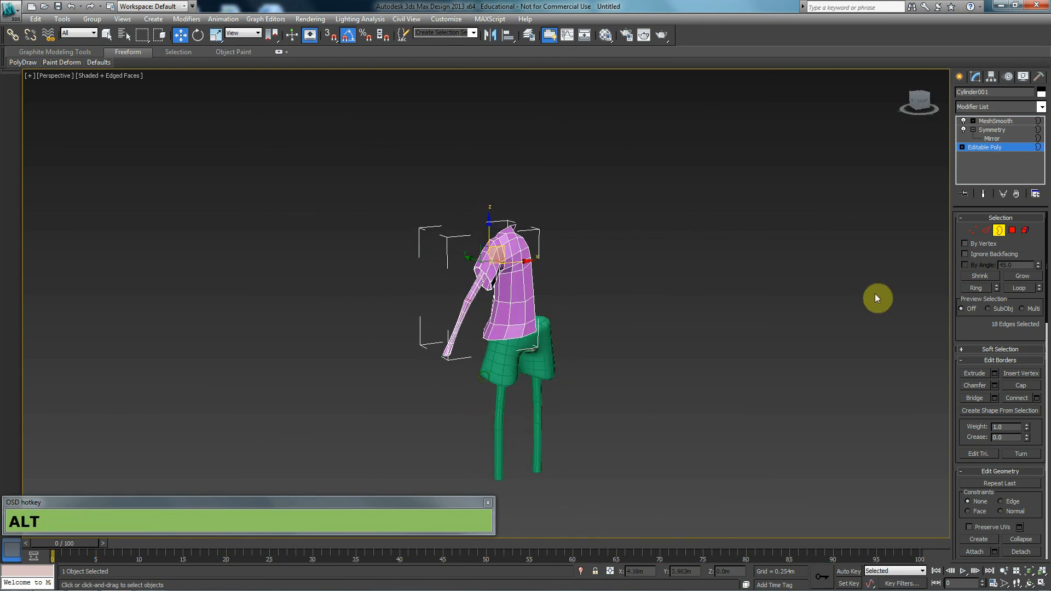
click(1000, 232)
click(852, 231)
key(F4)
middle_drag(672, 355, 640, 349)
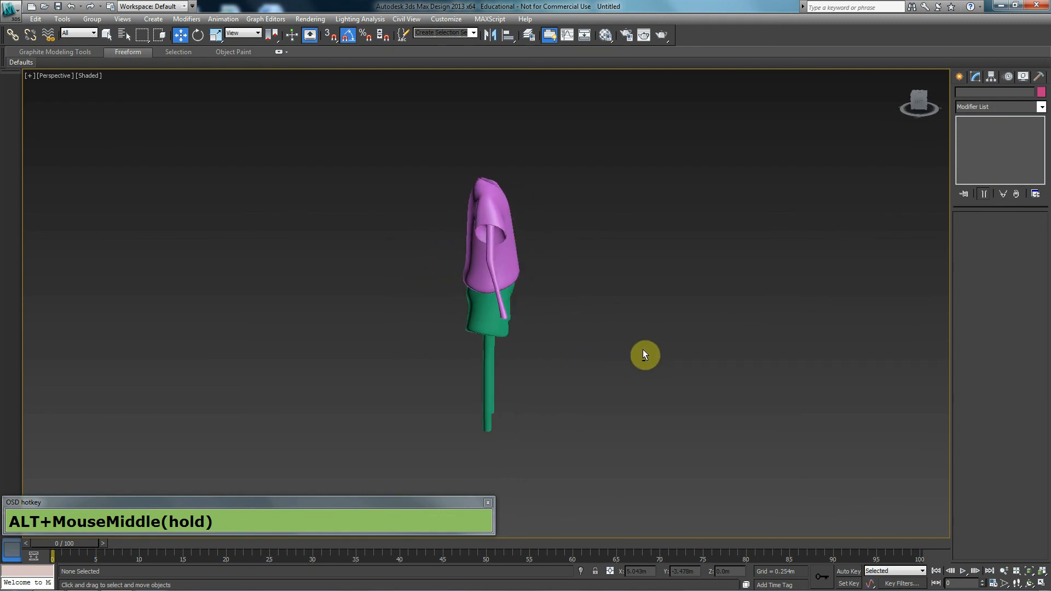
scroll(495, 300, up, 3)
middle_drag(529, 321, 540, 357)
Step: In the left view, shift the knee vertices of the shorts-and-legs base mesh forward so the leg bends at the knee
click(495, 308)
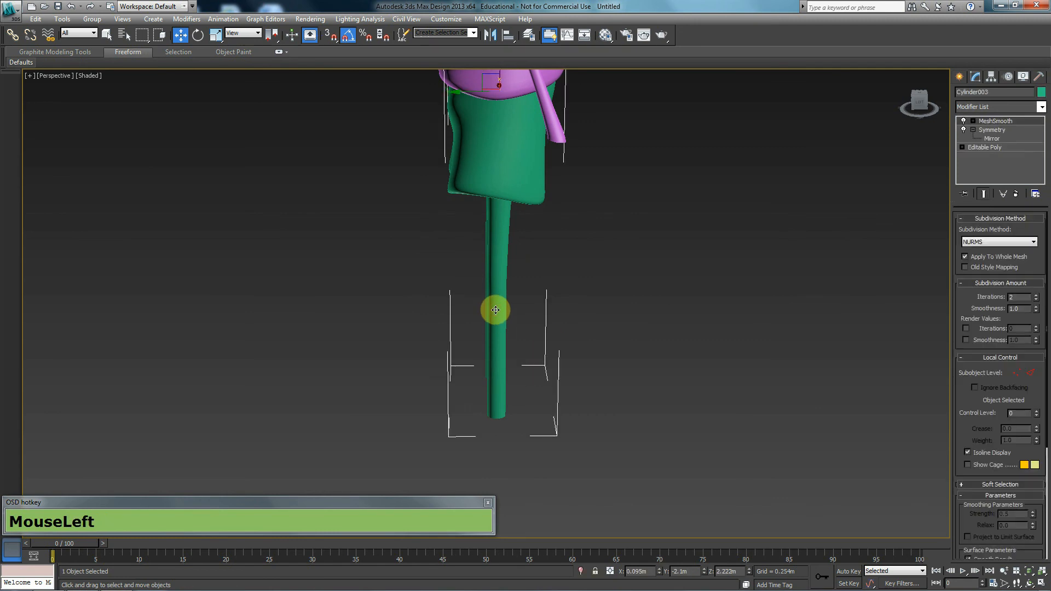
key(F4)
key(l)
middle_drag(535, 371, 535, 211)
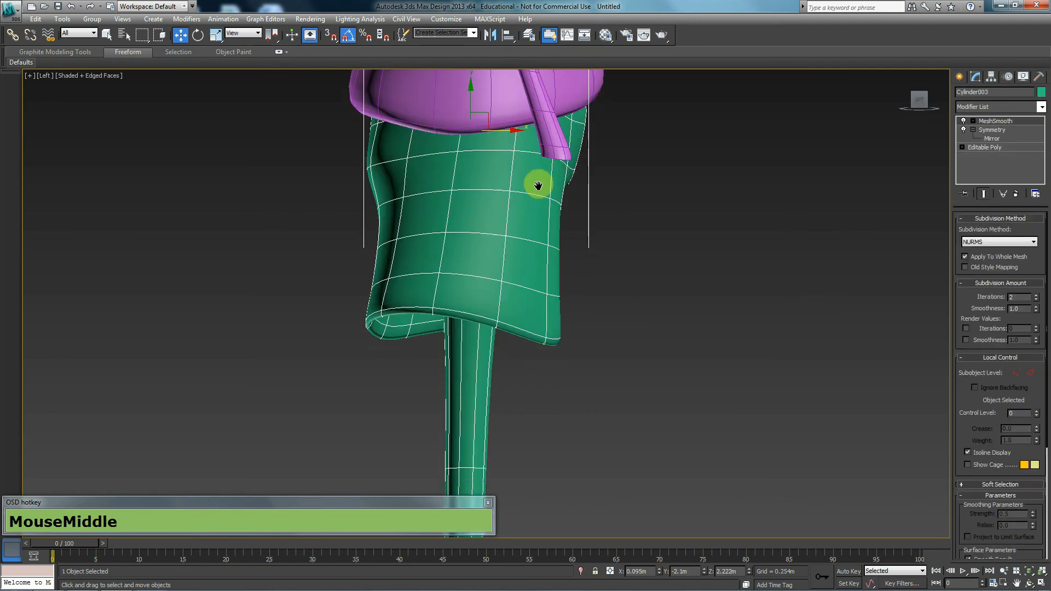
scroll(535, 211, down, 2)
click(1023, 146)
click(984, 193)
scroll(596, 276, down, 2)
middle_drag(595, 276, 615, 276)
key(1)
drag(560, 408, 521, 455)
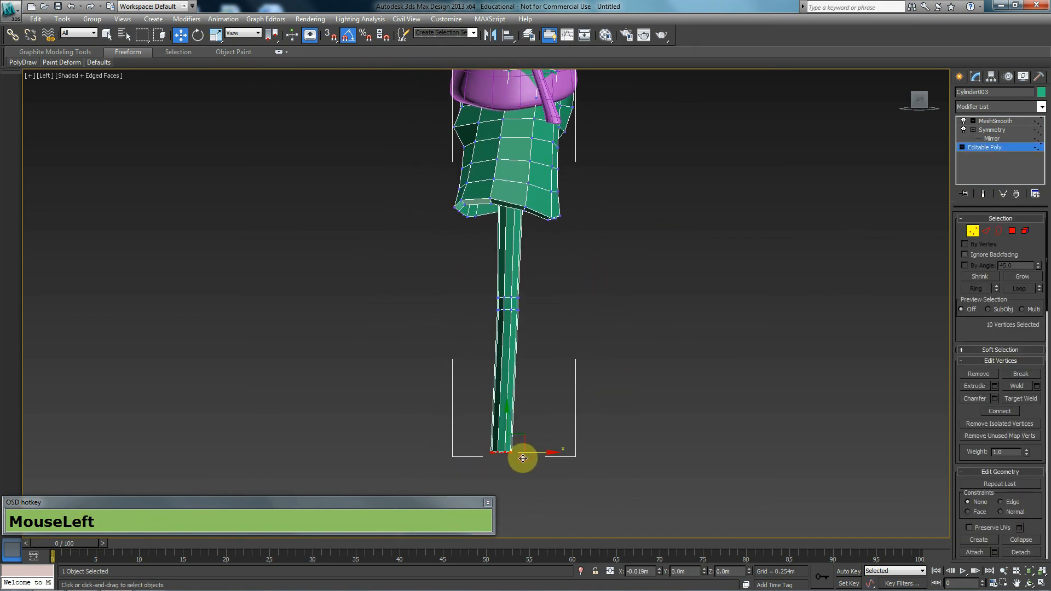
drag(547, 307, 555, 303)
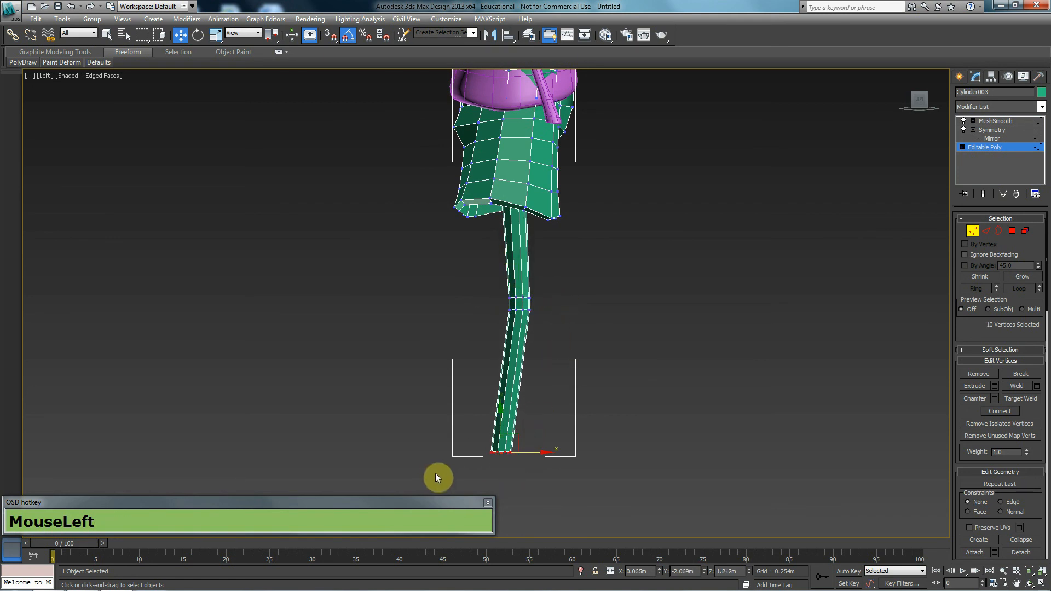
Step: In the front view, select the ten lengthwise edges of the lower leg and connect them with 6 segments
key(f)
middle_drag(499, 356, 520, 122)
scroll(549, 362, down, 3)
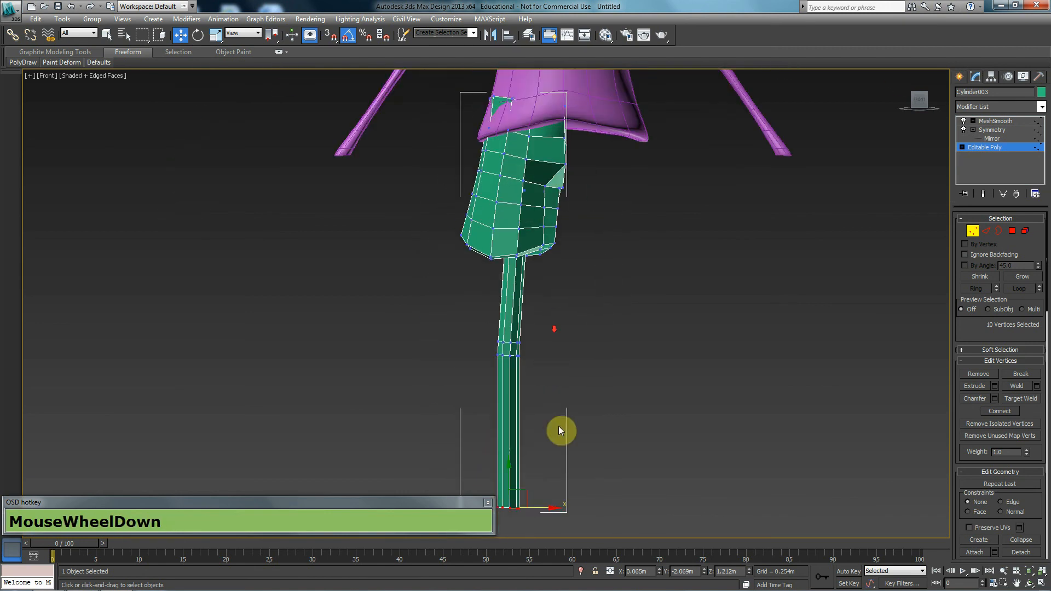
middle_drag(550, 362, 697, 324)
click(986, 230)
drag(628, 338, 392, 340)
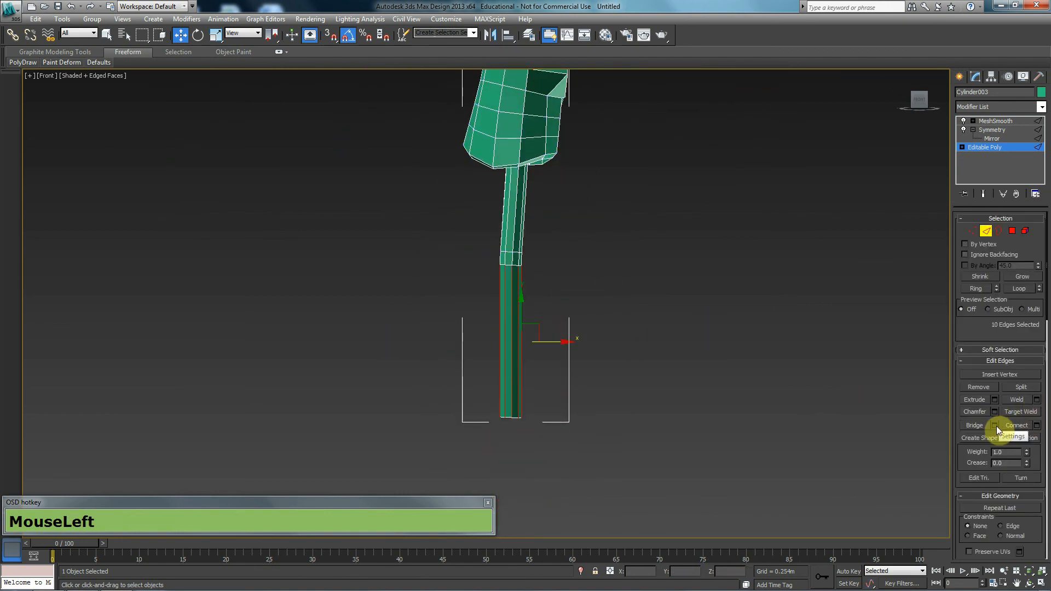
click(1037, 426)
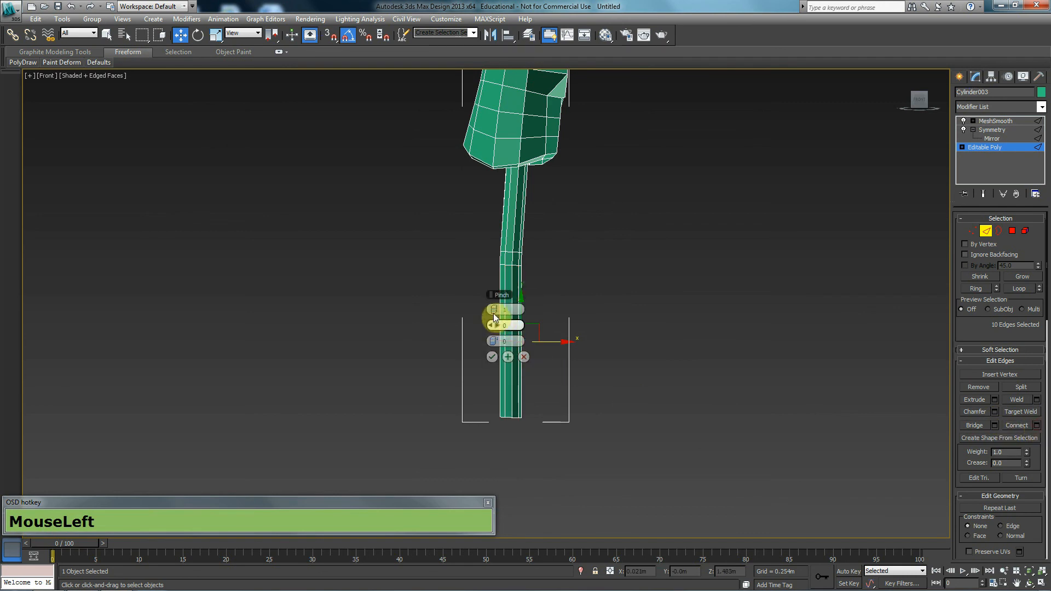
click(492, 356)
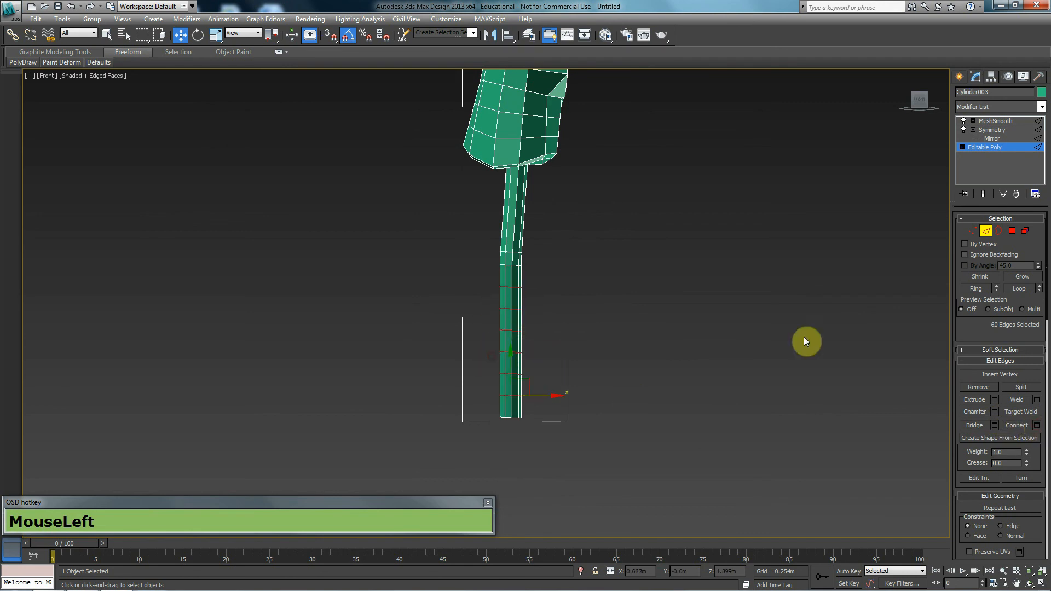
Step: At Polygon level, select the 70 polygons of the lower leg below the knee
drag(569, 210, 571, 211)
click(1012, 230)
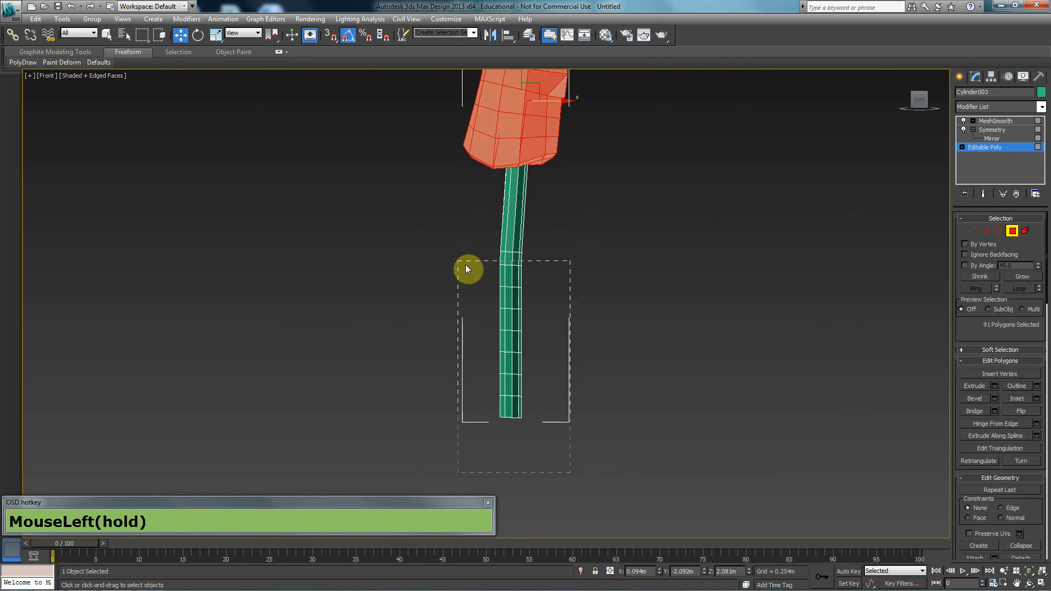
drag(465, 265, 465, 271)
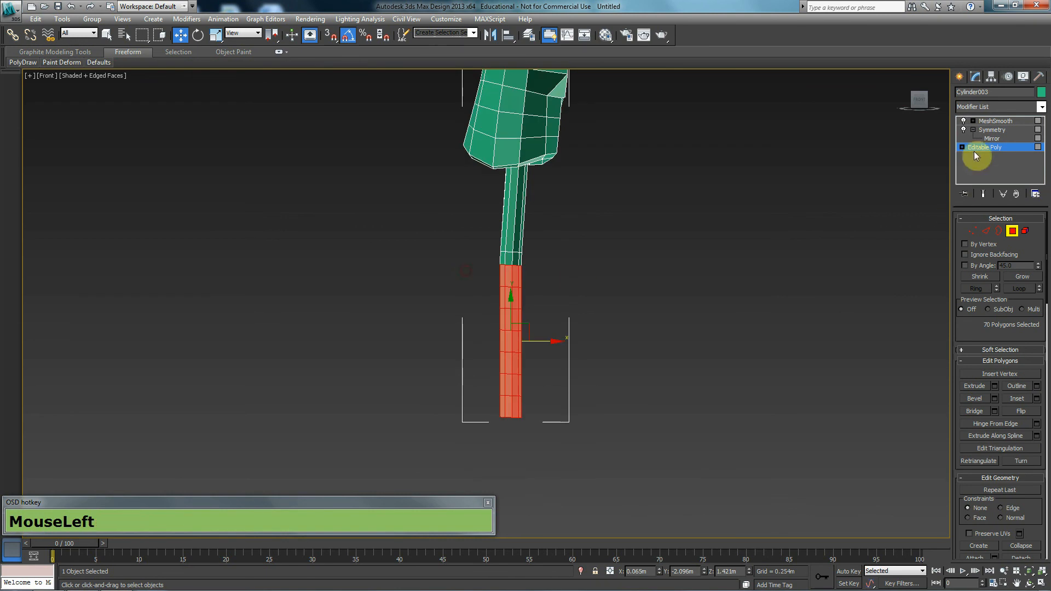
click(1008, 107)
key(f)
key(f)
click(1001, 127)
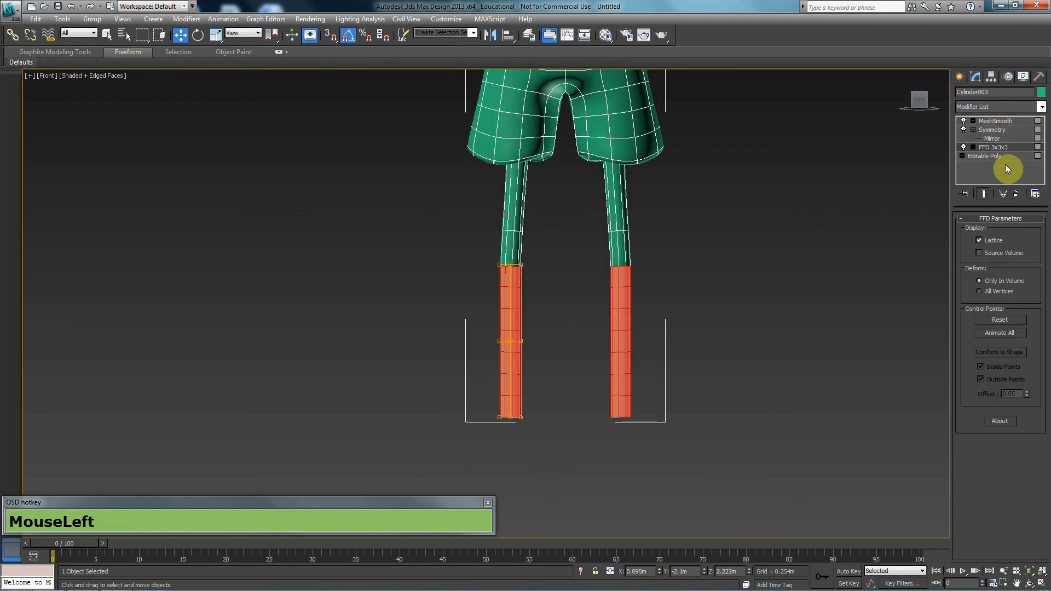
click(1016, 195)
Step: Apply an FFD 4x4x4 modifier to the selected lower-leg polygons and activate its Control Points level
click(1019, 106)
key(f)
key(f)
click(1013, 135)
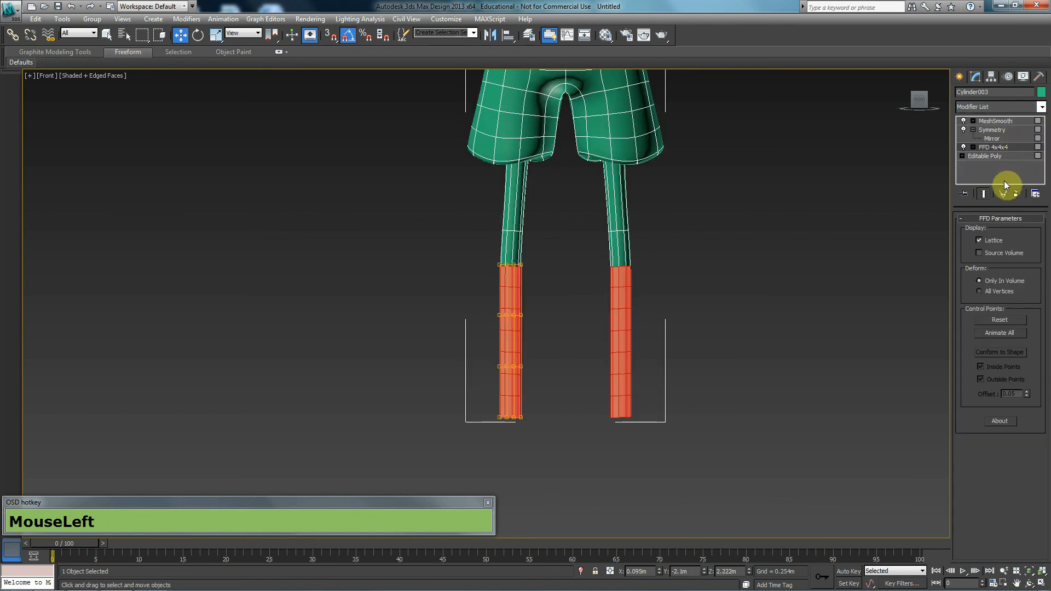
click(973, 147)
click(1002, 156)
Step: In the left view, scale up the lowest row of lattice control points to flare the leg toward the ankle
key(l)
middle_click(702, 275)
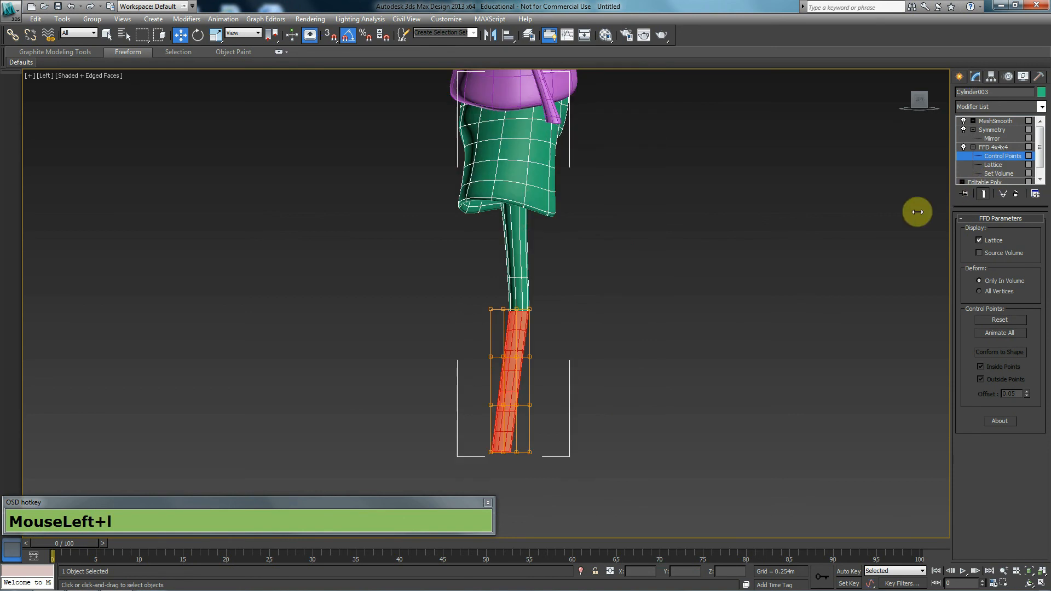
scroll(703, 277, up, 2)
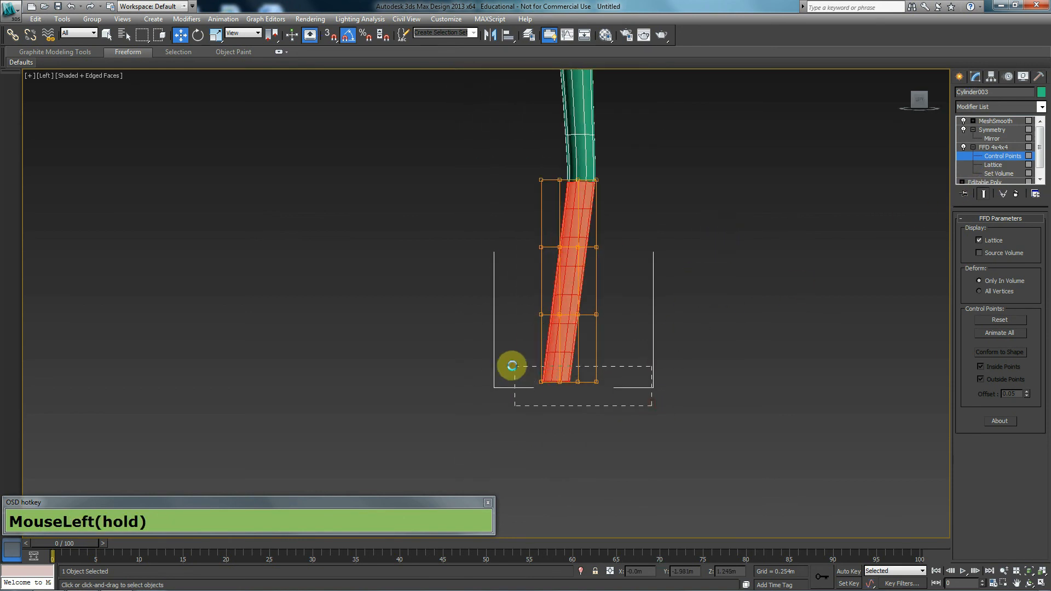
key(r)
drag(570, 376, 530, 334)
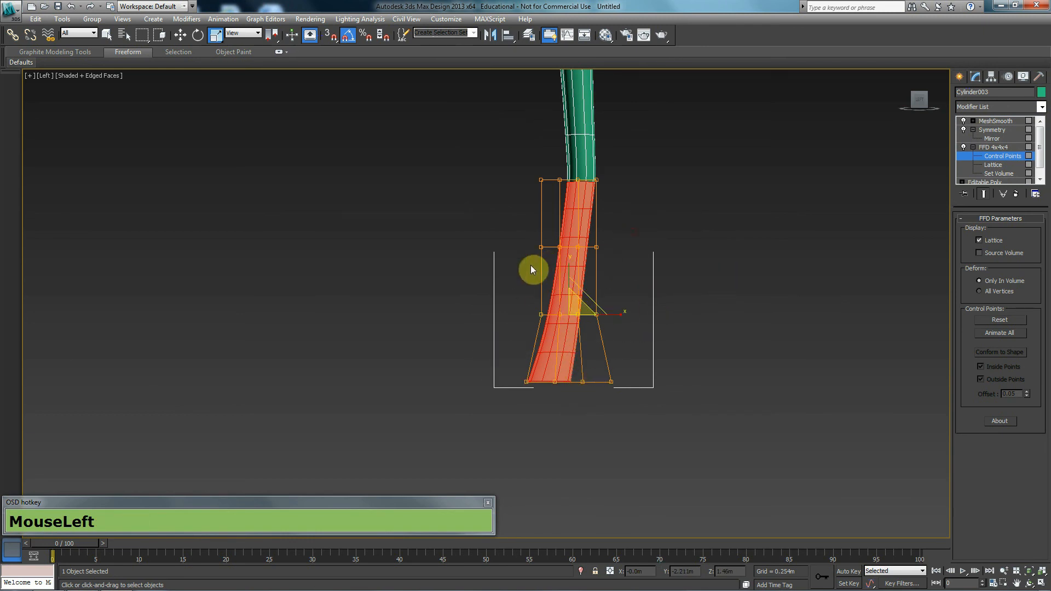
drag(504, 276, 503, 274)
scroll(596, 286, up, 3)
middle_drag(529, 312, 519, 266)
drag(511, 239, 515, 249)
drag(506, 327, 460, 315)
key(w)
key(ctrl+z)
key(ctrl+z)
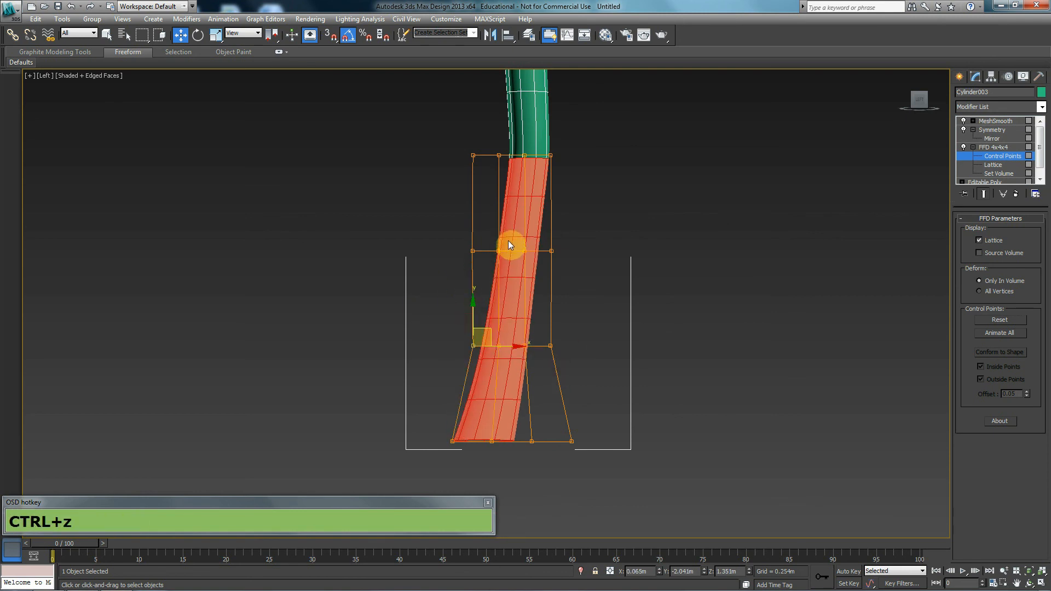
Step: Move the lattice's rear middle control points to bulge the calf and narrow the shin below it, and shift the bottom row forward under the knee
drag(467, 270, 467, 217)
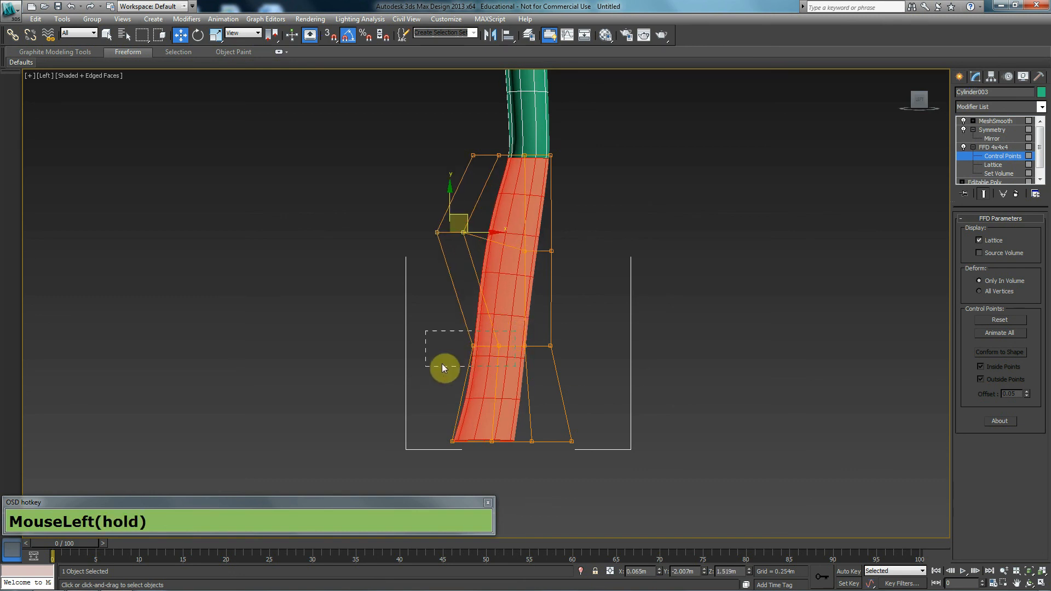
drag(524, 346, 544, 346)
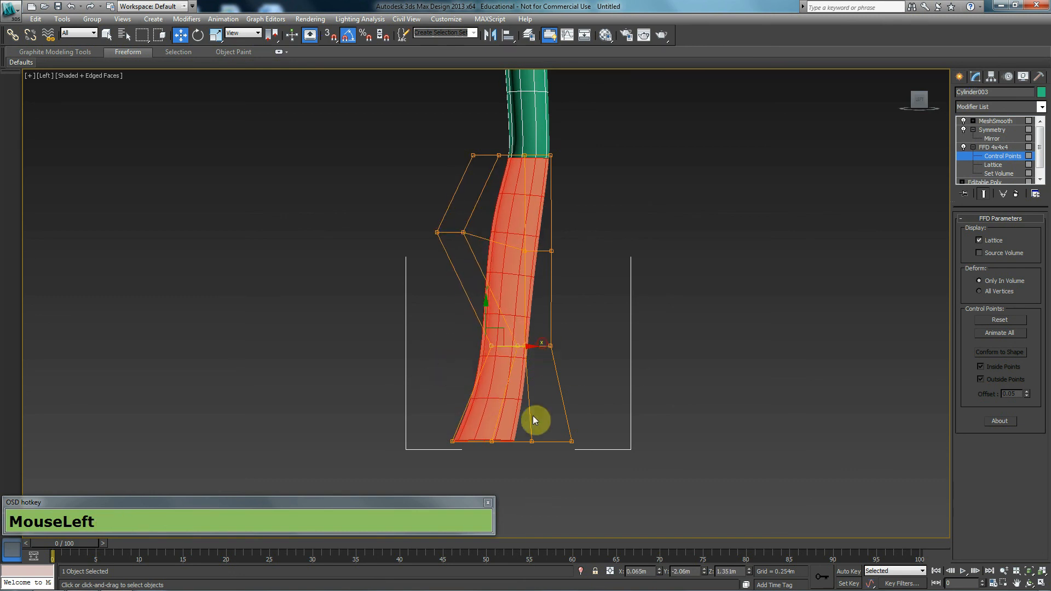
drag(476, 450, 568, 447)
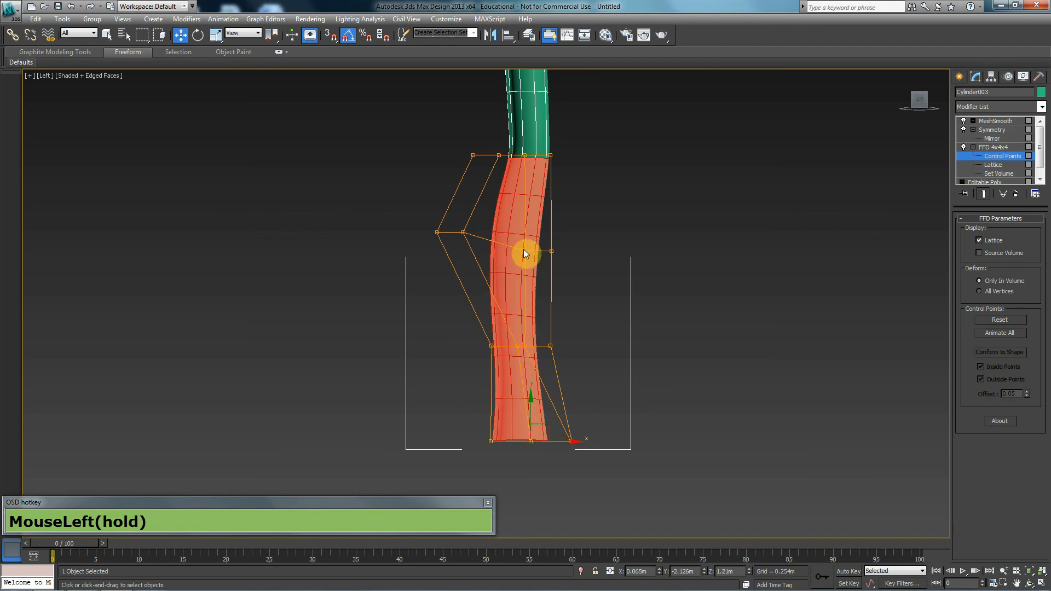
Step: In the perspective view, collapse the FFD 4x4x4 modifier into the Editable Poly base, keeping Symmetry and MeshSmooth above it
key(p)
alt+middle_drag(506, 302, 887, 317)
scroll(878, 319, down, 5)
middle_drag(603, 331, 391, 370)
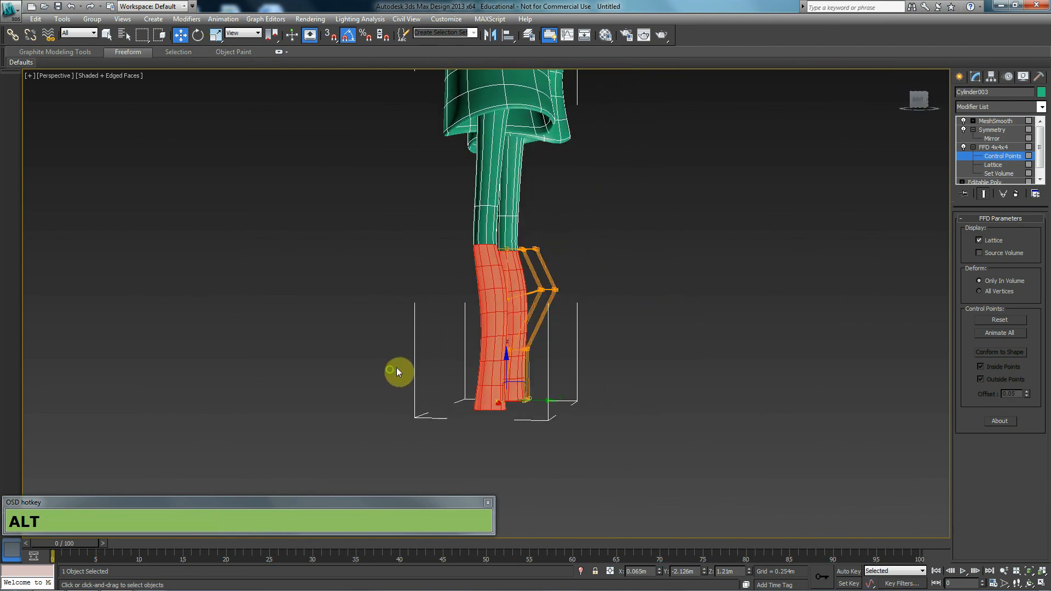
right_click(1011, 146)
click(1004, 155)
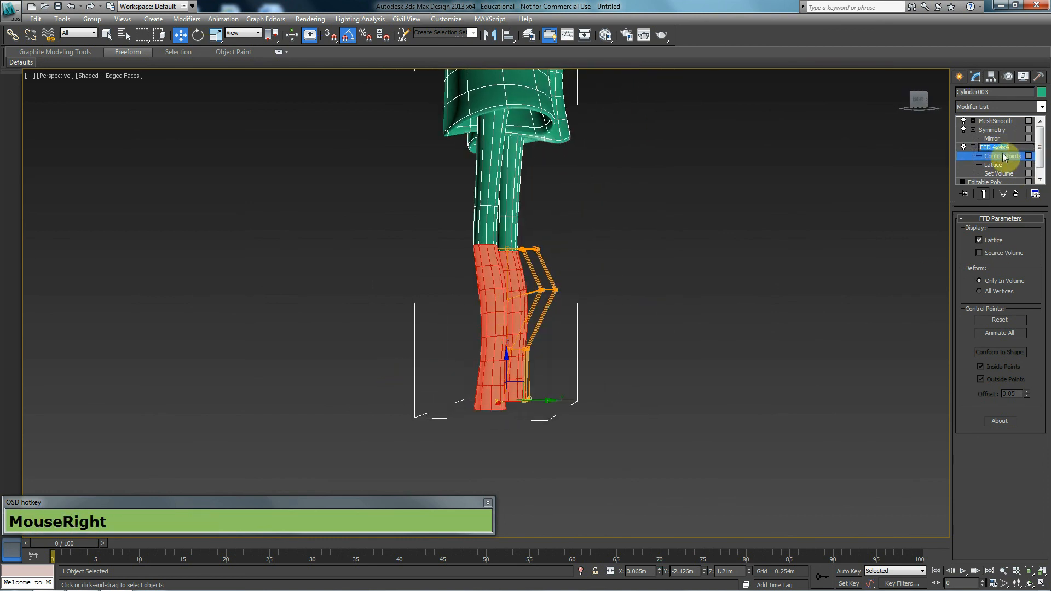
right_click(999, 150)
click(968, 248)
click(578, 347)
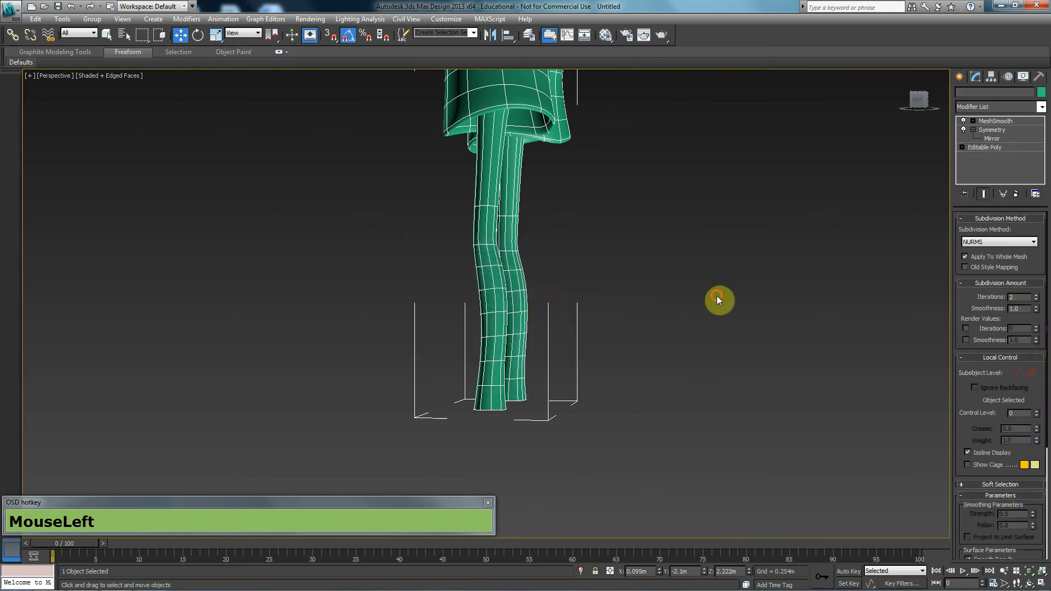
Step: Deselect the legs, turn off edged faces and examine the proportions of the whole clothed body from several angles
click(756, 265)
key(F4)
alt+middle_drag(632, 293, 502, 350)
scroll(681, 335, down, 3)
scroll(517, 296, up, 2)
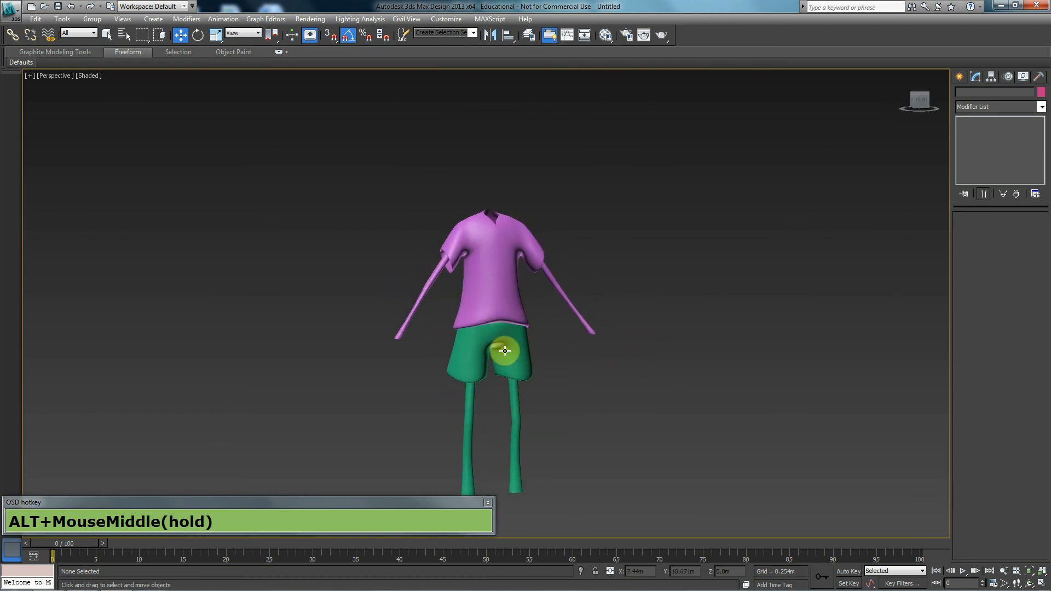
alt+middle_drag(520, 298, 511, 278)
scroll(497, 344, up, 3)
alt+middle_drag(497, 344, 599, 364)
mouse_move(554, 273)
alt+middle_down()
mouse_move(530, 303)
mouse_move(469, 300)
mouse_move(498, 301)
alt+middle_up()
key(F4)
key(F4)
scroll(577, 340, up, 4)
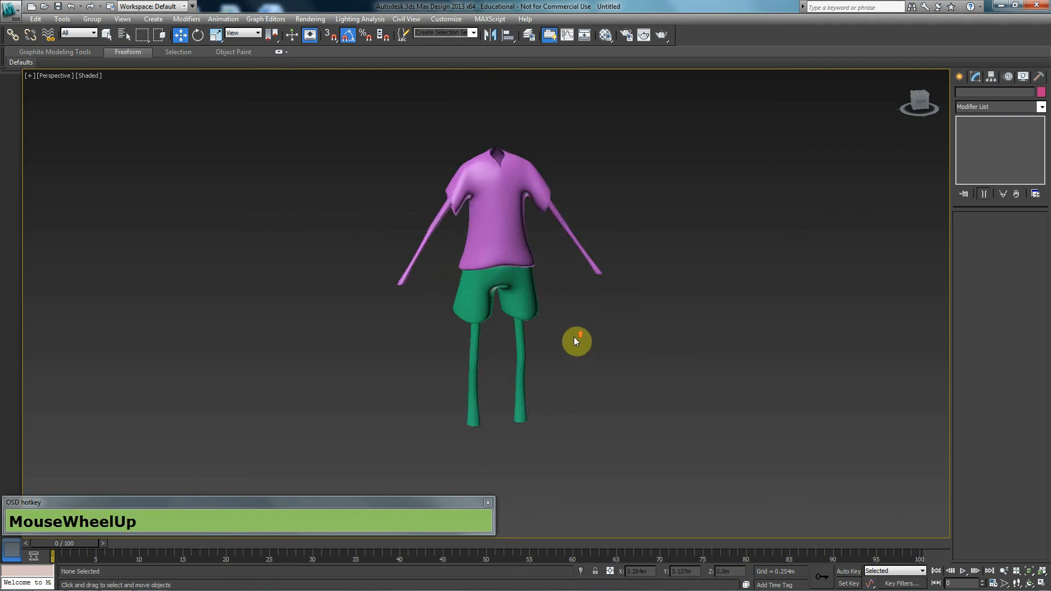
scroll(504, 267, down, 2)
mouse_move(525, 266)
middle_down()
mouse_move(504, 267)
mouse_move(534, 269)
middle_up()
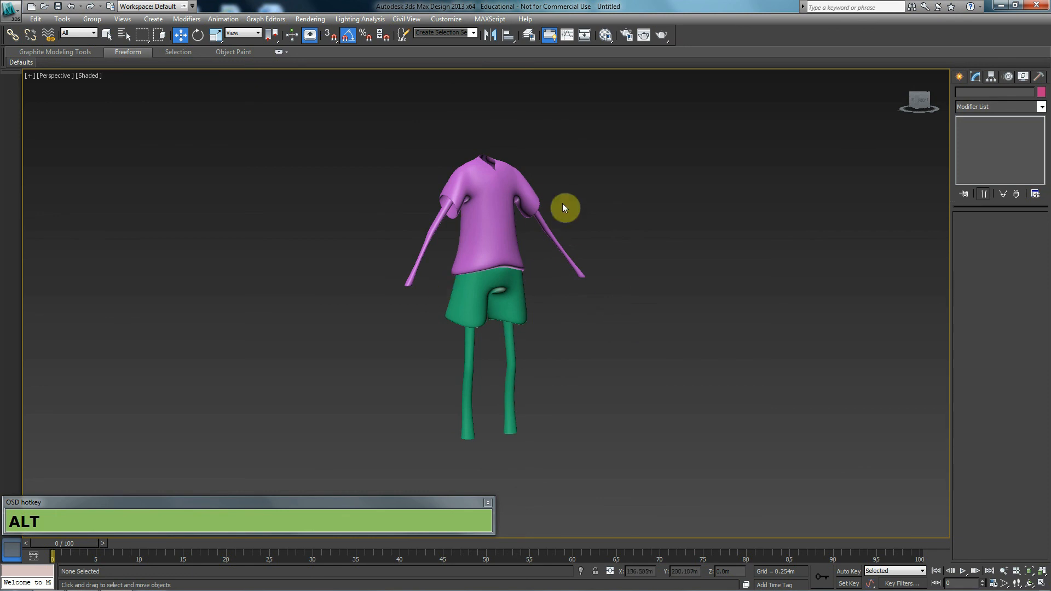
Step: Select the shirt object, display edged faces and examine its arm mesh against the leg length
click(436, 241)
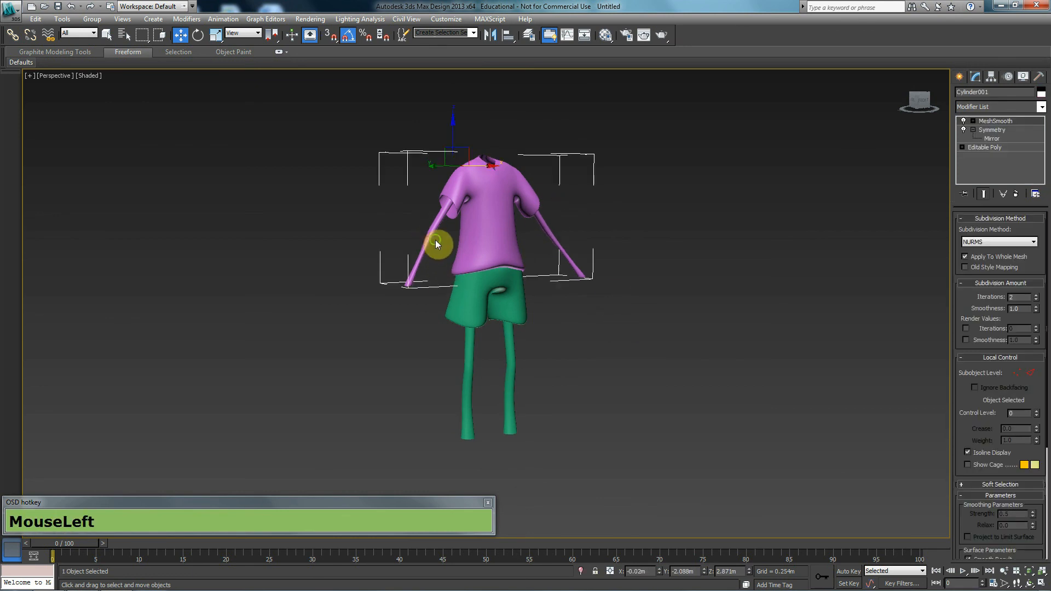
scroll(436, 242, up, 3)
alt+middle_drag(435, 242, 376, 249)
key(F4)
mouse_move(583, 369)
alt+middle_down()
mouse_move(550, 340)
mouse_move(582, 352)
alt+middle_up()
scroll(553, 367, down, 4)
scroll(551, 368, up, 1)
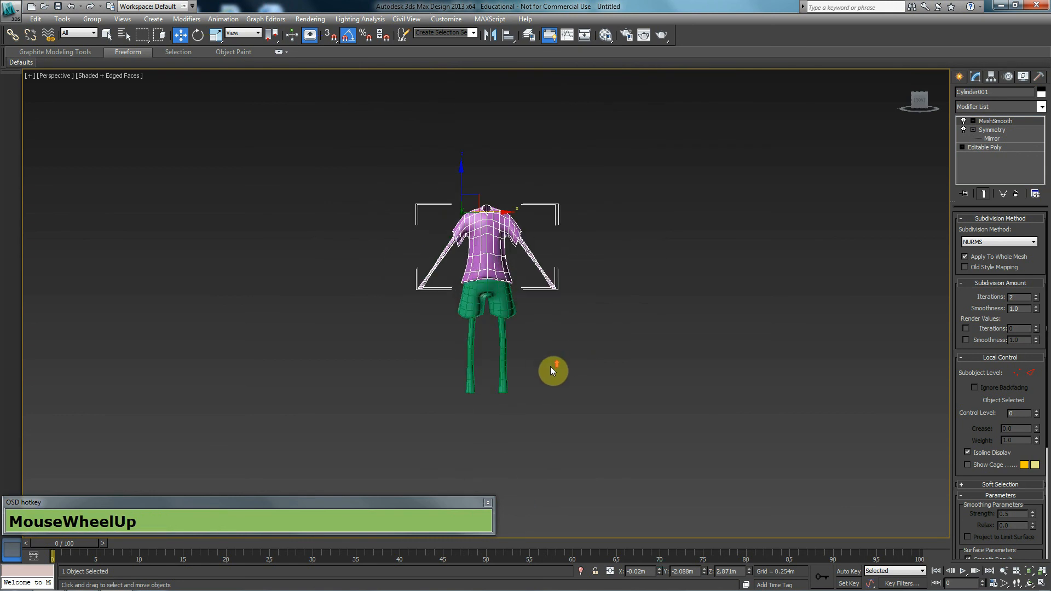
Step: At the leg object's Vertex level, move all vertices from the knee down up about 0.13 m, and show the stack's end result
scroll(498, 304, up, 3)
click(462, 243)
click(1004, 148)
click(973, 230)
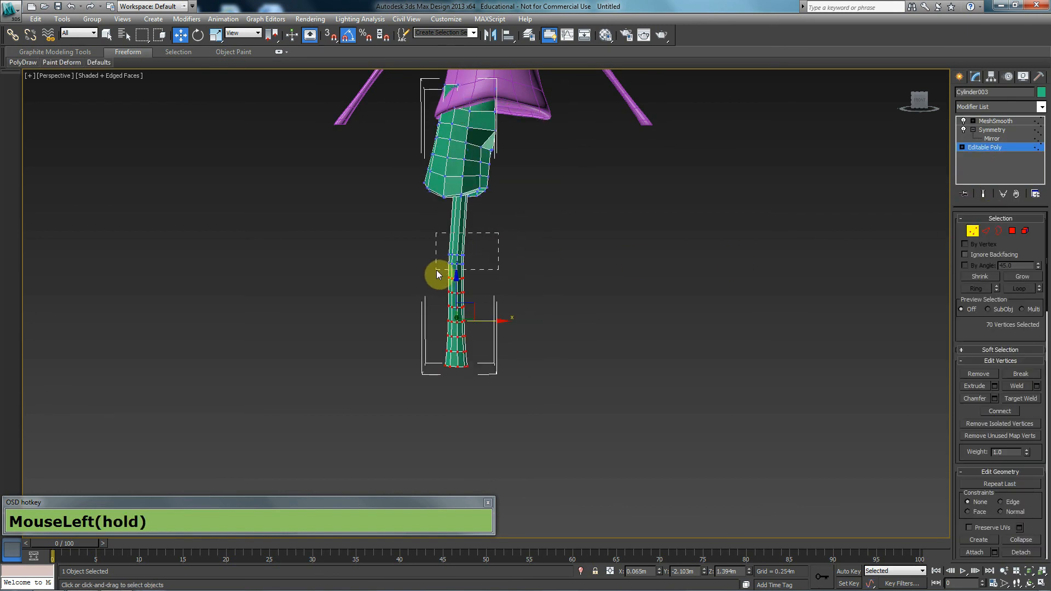
drag(412, 403, 412, 403)
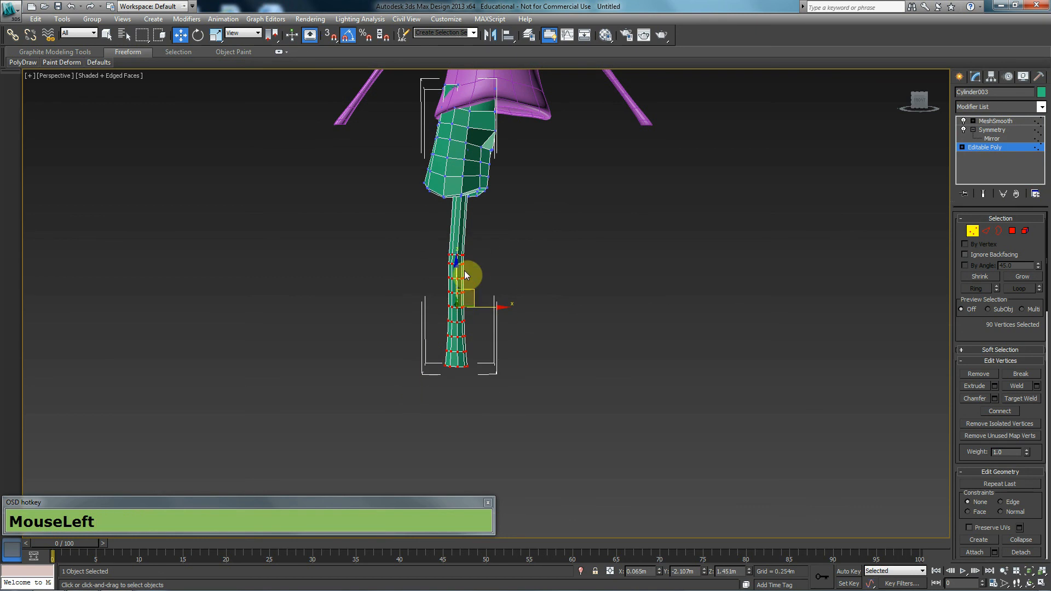
drag(458, 265, 462, 234)
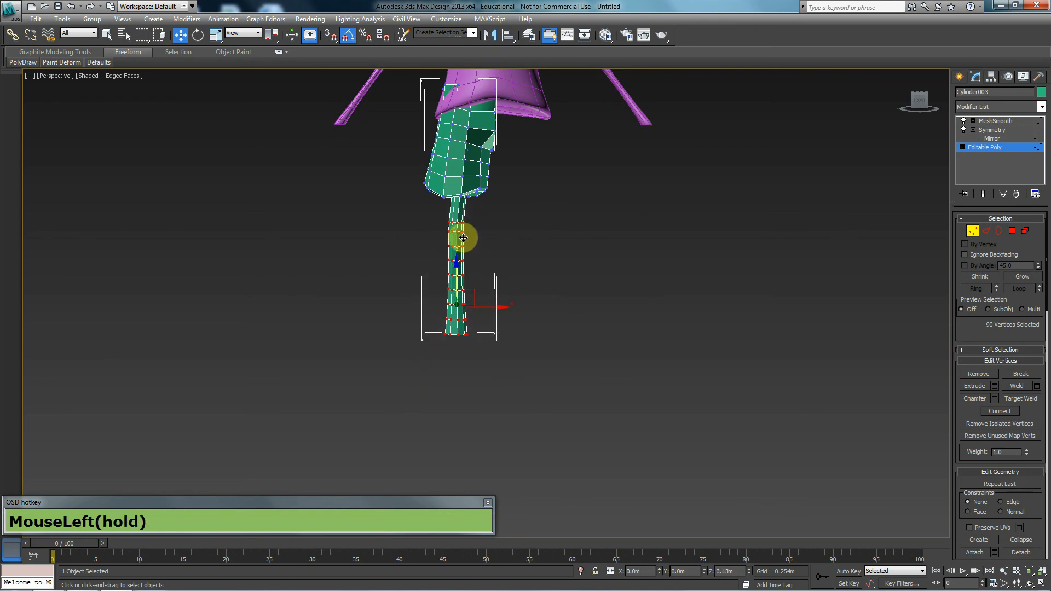
click(972, 230)
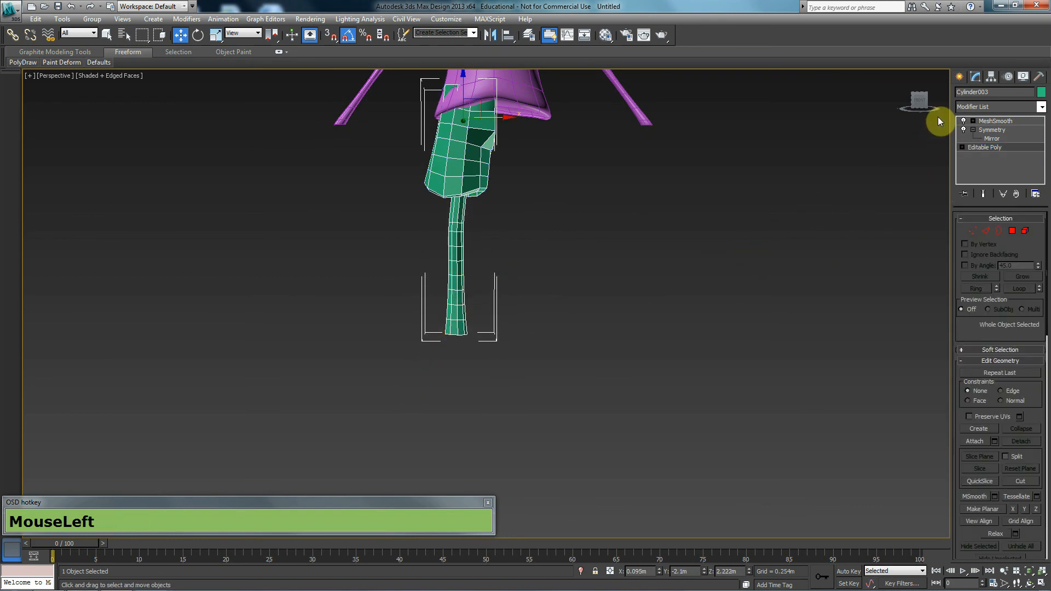
click(984, 194)
Step: Deselect everything, turn off edged faces and examine the shortened legs against the rest of the body
scroll(603, 277, down, 3)
mouse_move(572, 287)
alt+middle_down()
mouse_move(626, 288)
mouse_move(602, 350)
mouse_move(640, 344)
mouse_move(643, 336)
mouse_move(498, 356)
mouse_move(550, 364)
mouse_move(627, 354)
mouse_move(563, 352)
mouse_move(526, 301)
mouse_move(530, 252)
mouse_move(501, 338)
mouse_move(520, 341)
alt+middle_up()
click(644, 336)
key(F4)
scroll(629, 338, down, 2)
scroll(518, 289, up, 3)
scroll(502, 336, up, 3)
scroll(503, 336, down, 3)
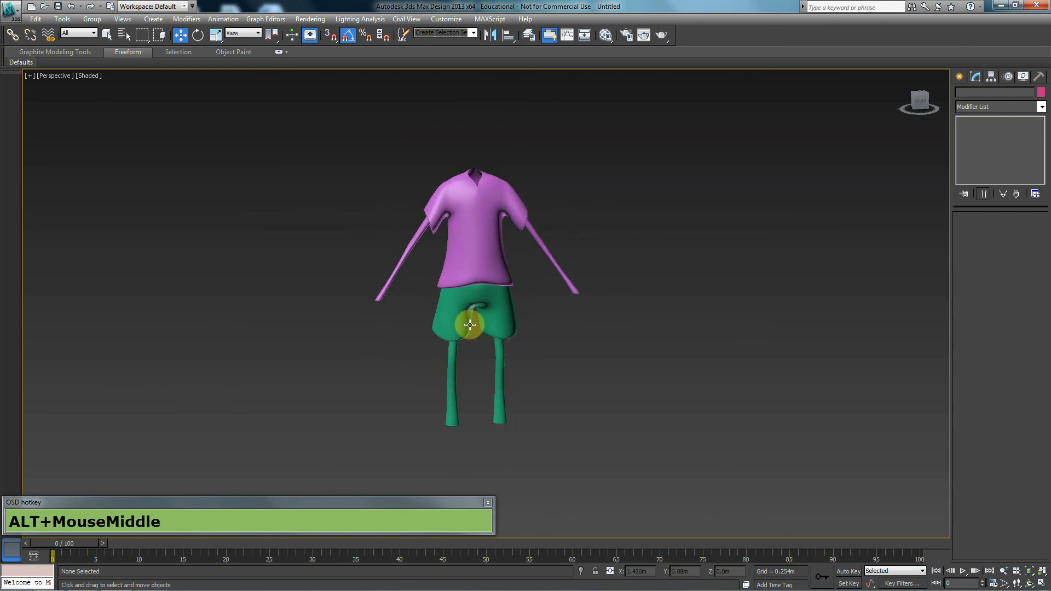